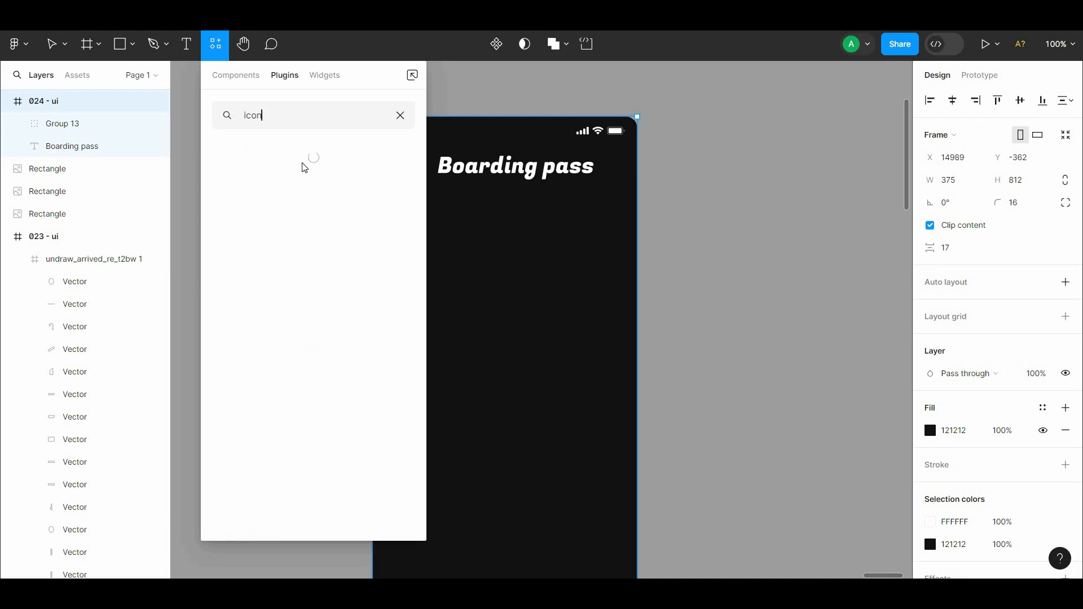
Step: Run the Iconify plugin, find icons for "menu" and import the mingcute:menu-fill icon
left_click(298, 202)
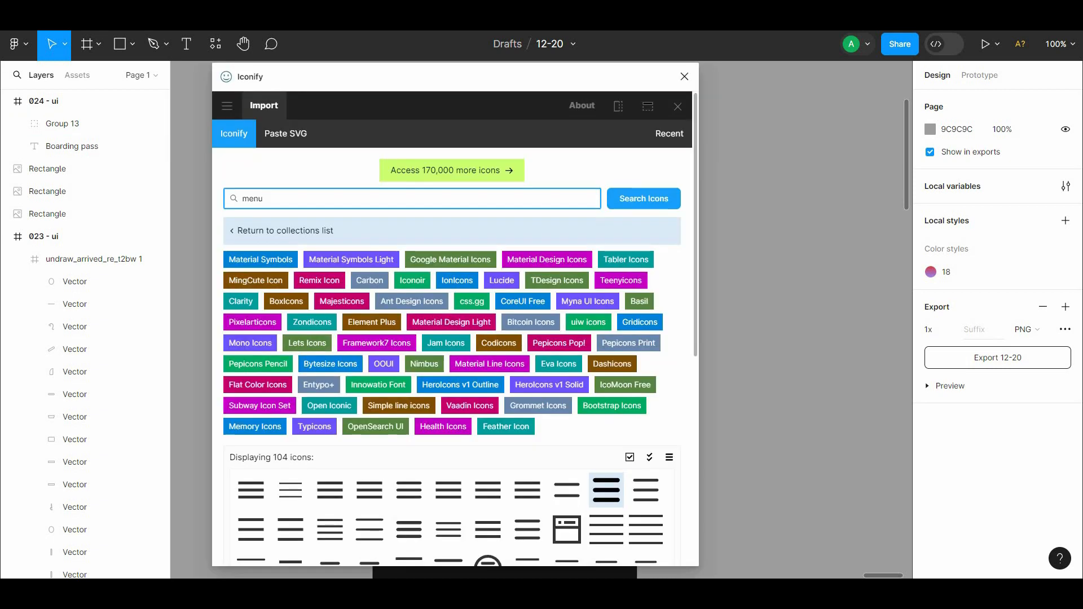
scroll(699, 226, "down", 3)
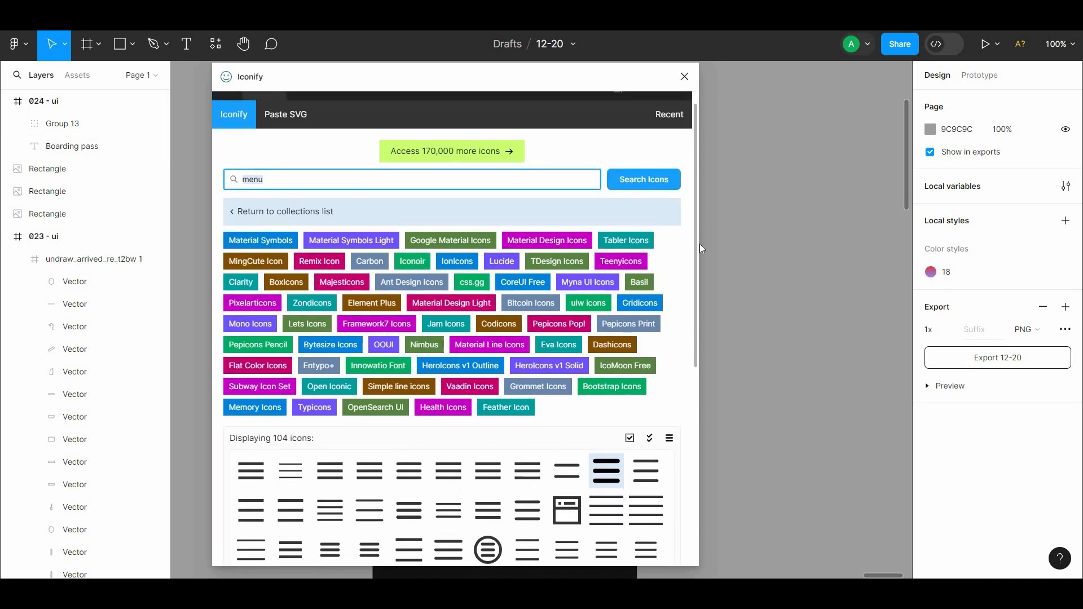
scroll(493, 512, "down", 5)
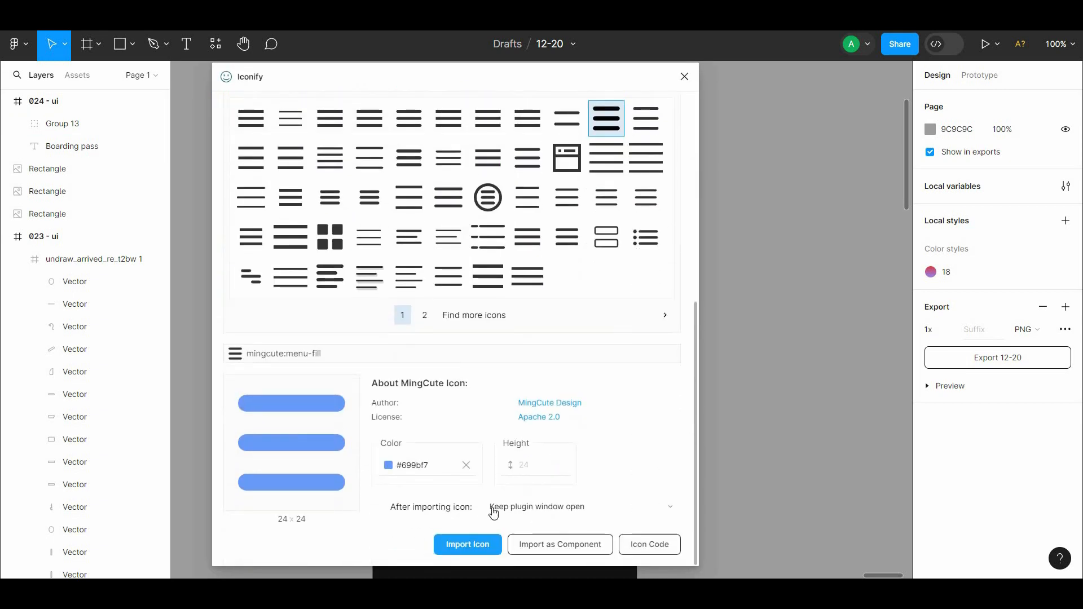
left_click(485, 540)
Step: Search Iconify for "back" and import the ep:back arrow icon
left_click_drag(694, 372, 694, 164)
double_click(474, 195)
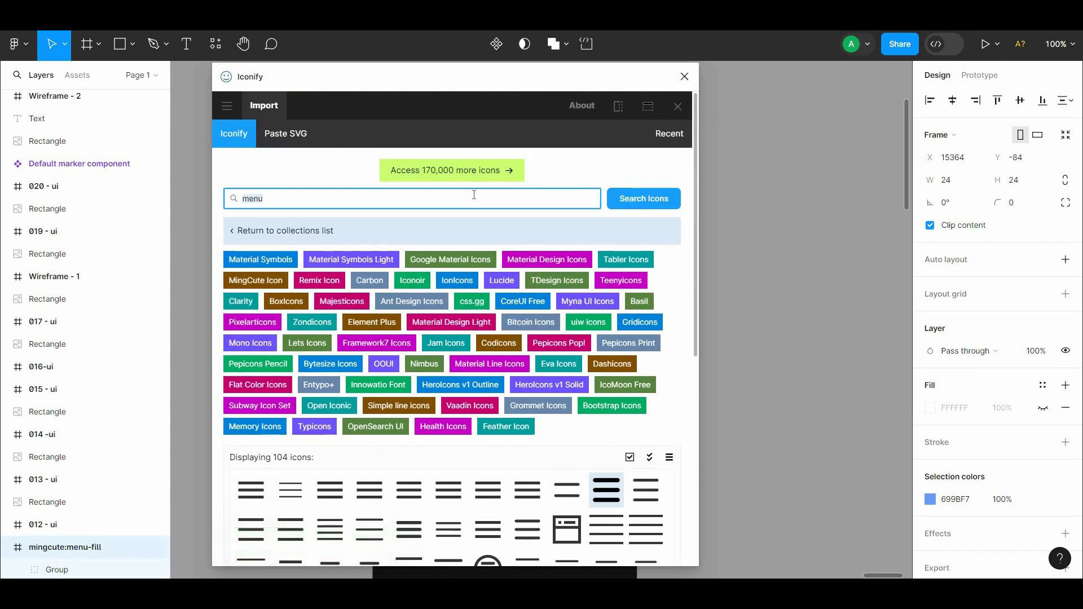
type("back")
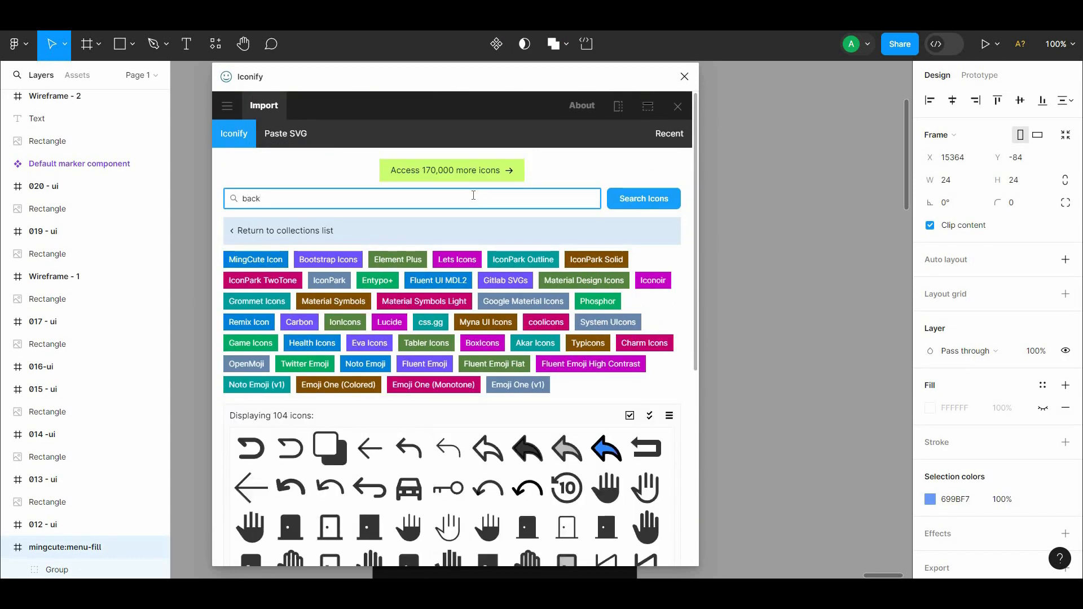
left_click(388, 451)
left_click(471, 546)
Step: Try to scale the imported back icon's arrowhead vector proportionally to a height of 30, and undo it
scroll(712, 226, "right", 2)
double_click(752, 270)
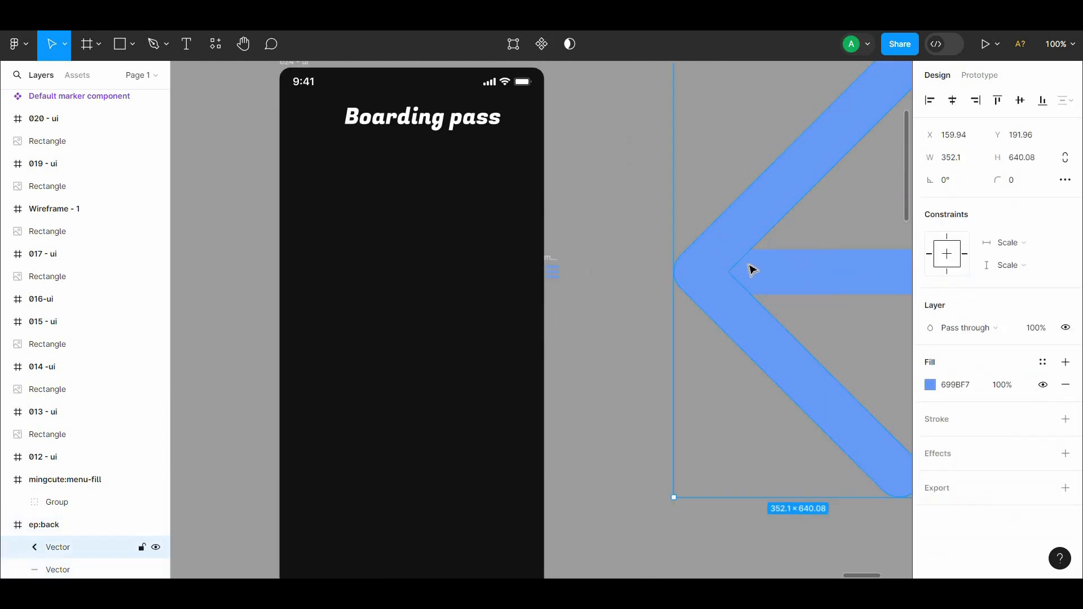
left_click(687, 188)
left_click(773, 194)
left_click(1016, 164)
type("650")
key("Return")
type("30")
key("Return")
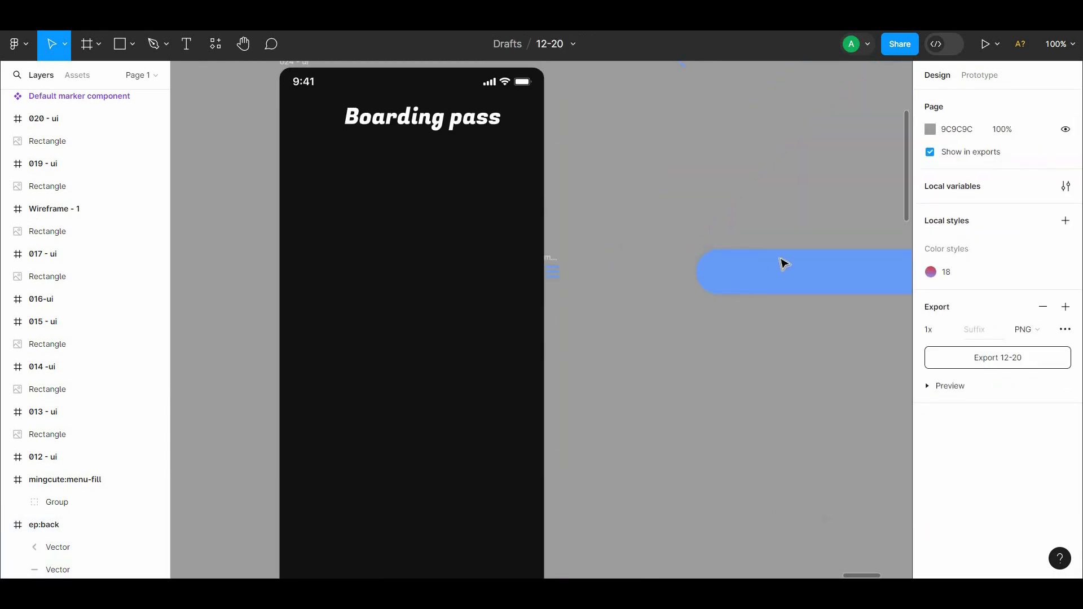
scroll(412, 301, "down", 1)
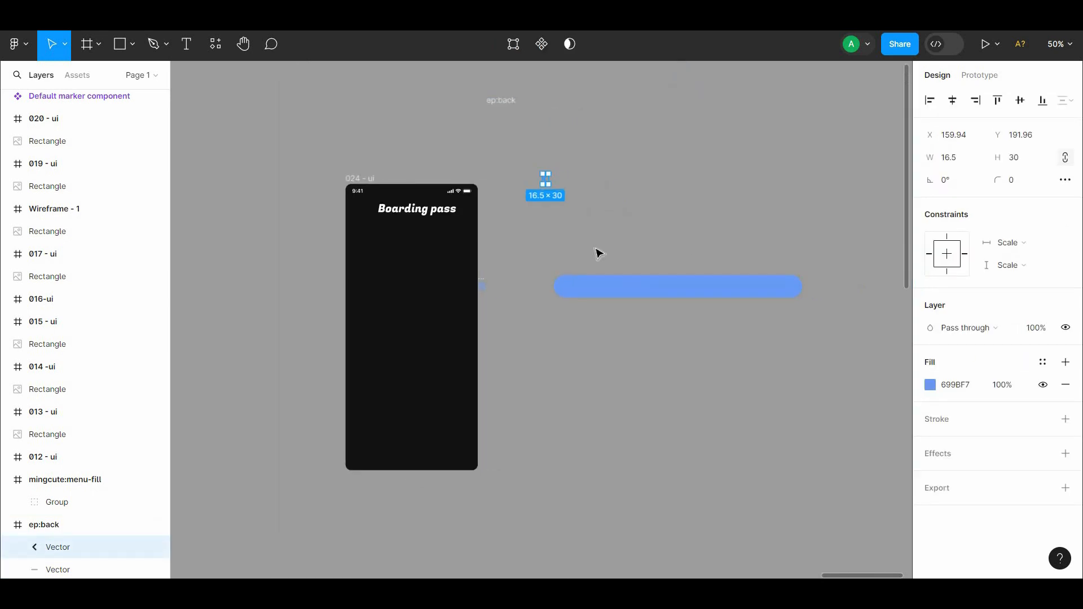
key("ctrl+z")
Step: Resize the whole ep:back icon frame to 30 × 30 and move both the back and menu icons onto the boarding pass screen
left_click(500, 101)
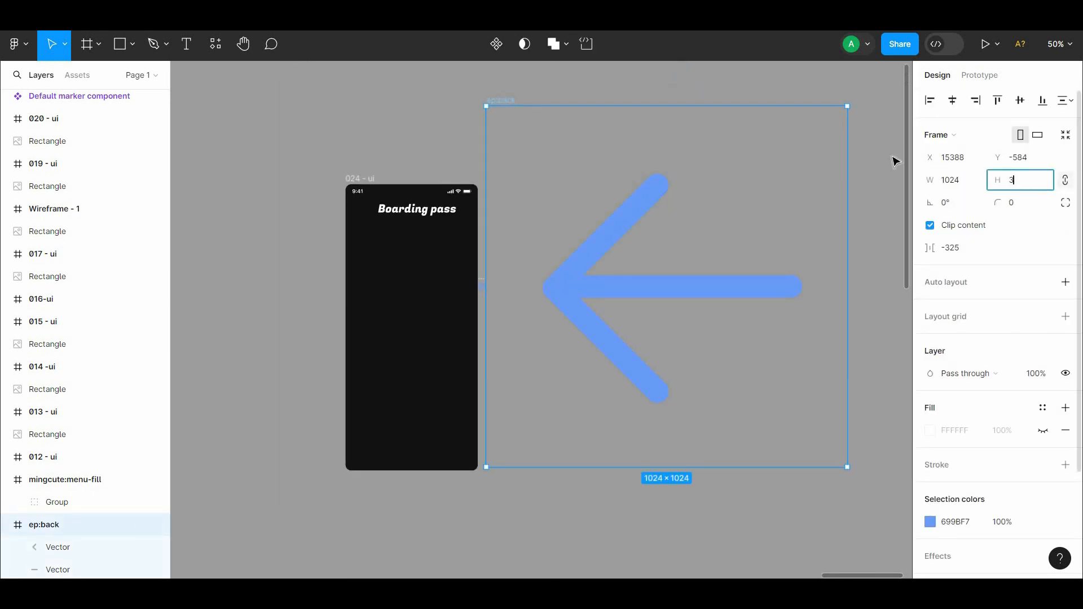
left_click(581, 276)
left_click_drag(491, 110, 459, 245)
left_click_drag(484, 284, 444, 285)
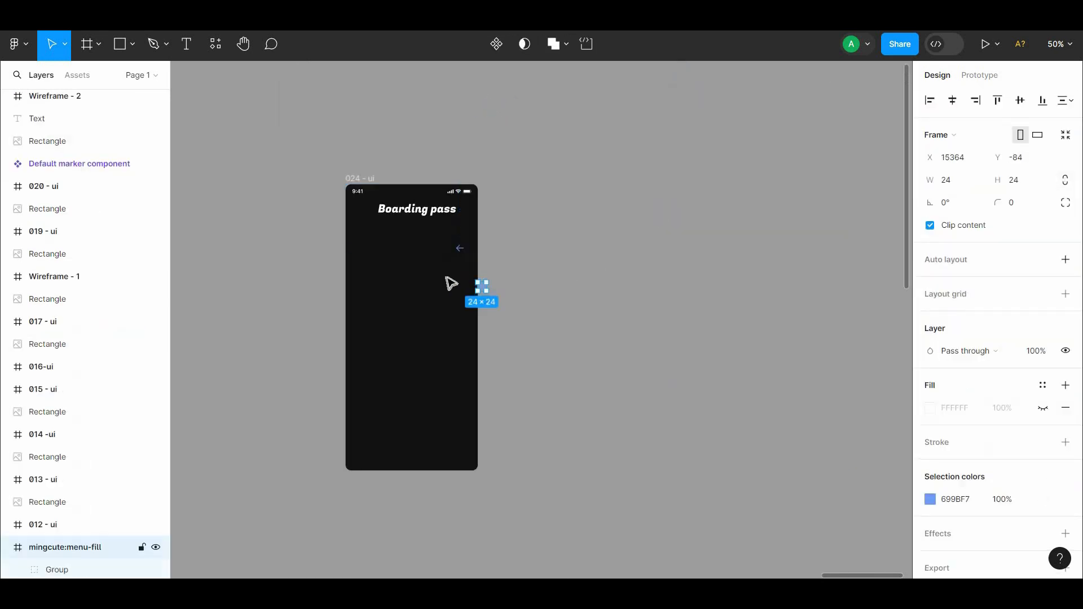
key("ctrl+plus")
key("ctrl+plus")
left_click_drag(195, 312, 652, 527)
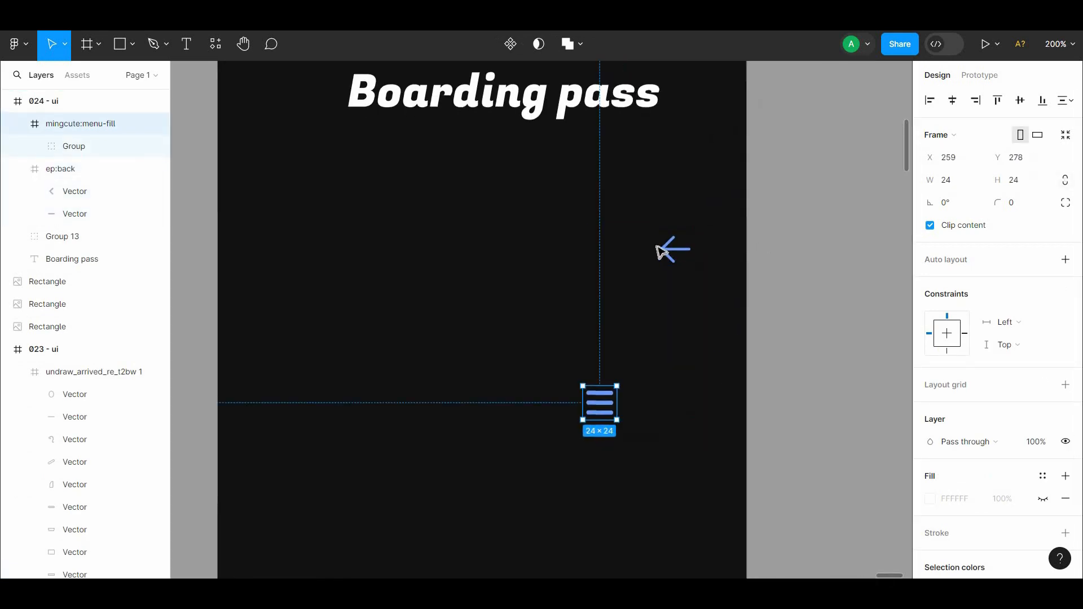
Step: Recolor the menu and back icons white
left_click(655, 252, "shift")
scroll(1063, 466, "down", 3)
scroll(1064, 466, "down", 2)
left_click(930, 382)
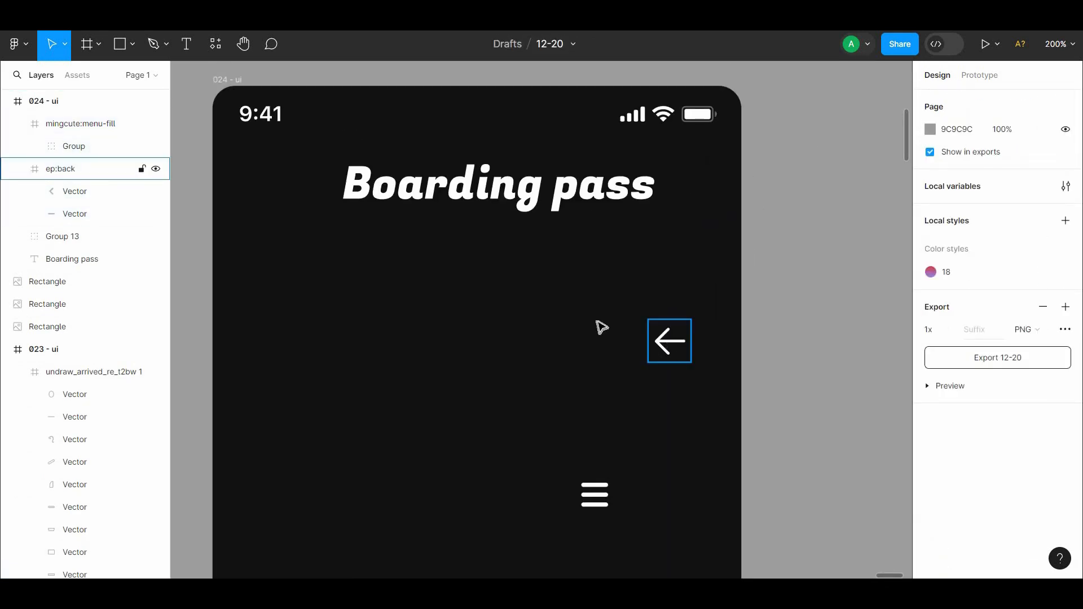
Step: Place the back icon before the "Boarding pass" title and the menu icon after it, aligned with the title and the status bar's edges
left_click_drag(667, 345, 258, 193)
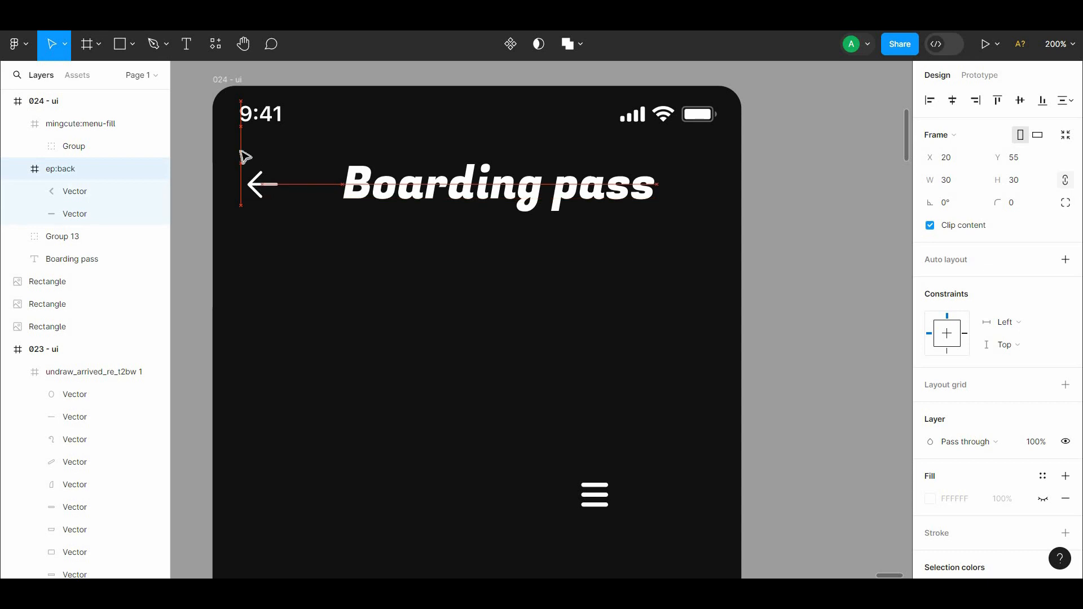
left_click(611, 165)
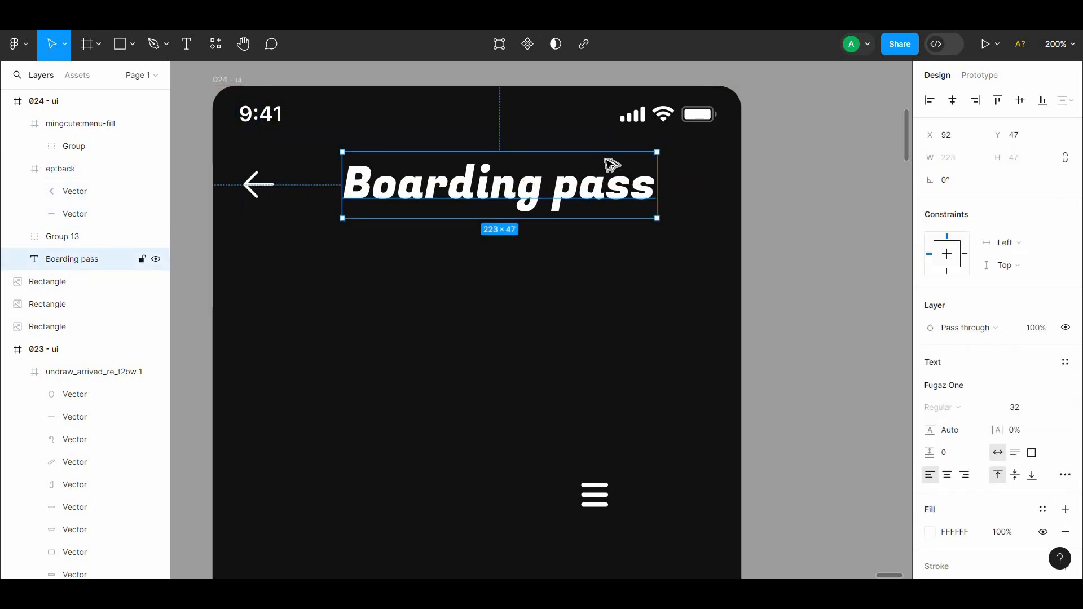
left_click_drag(607, 500, 710, 191)
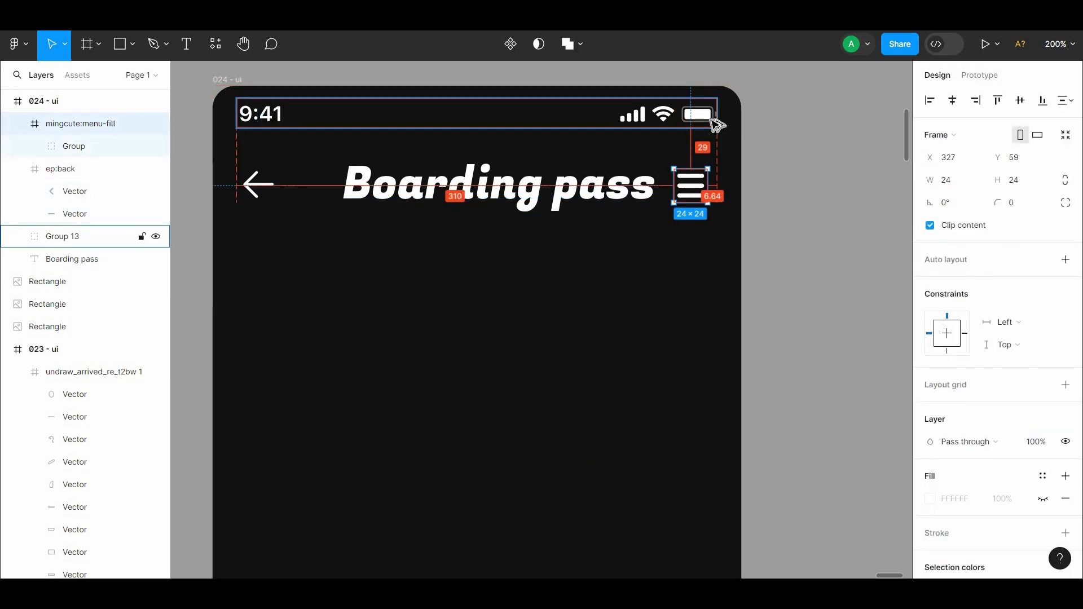
left_click(632, 189, "shift")
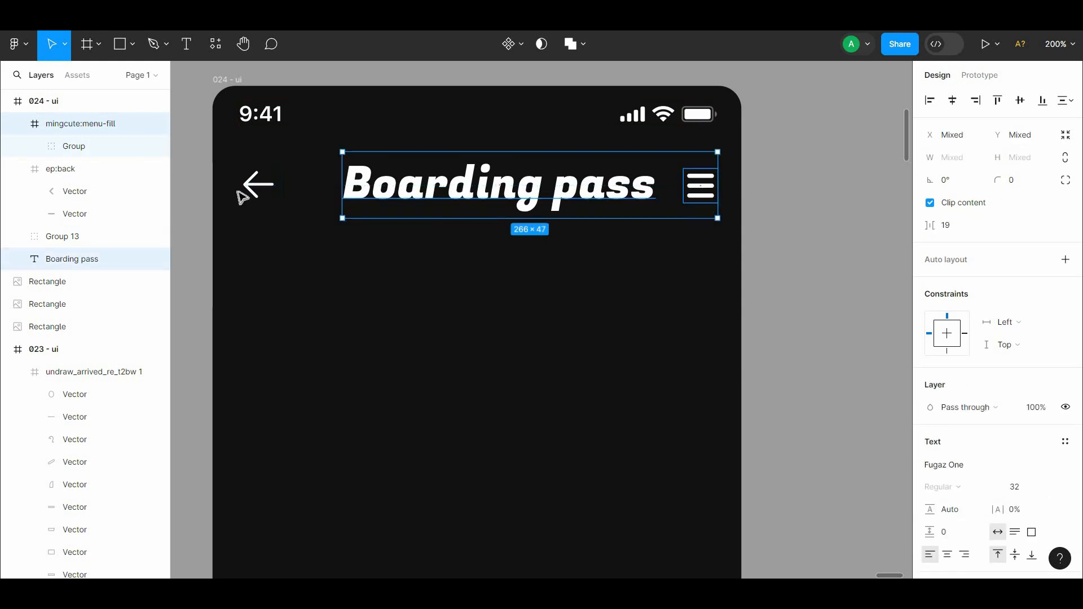
left_click(251, 188, "shift")
Step: Center the "Boarding pass" title horizontally on the screen and distribute it evenly between the back and menu icons
left_click(615, 198)
key("alt+h")
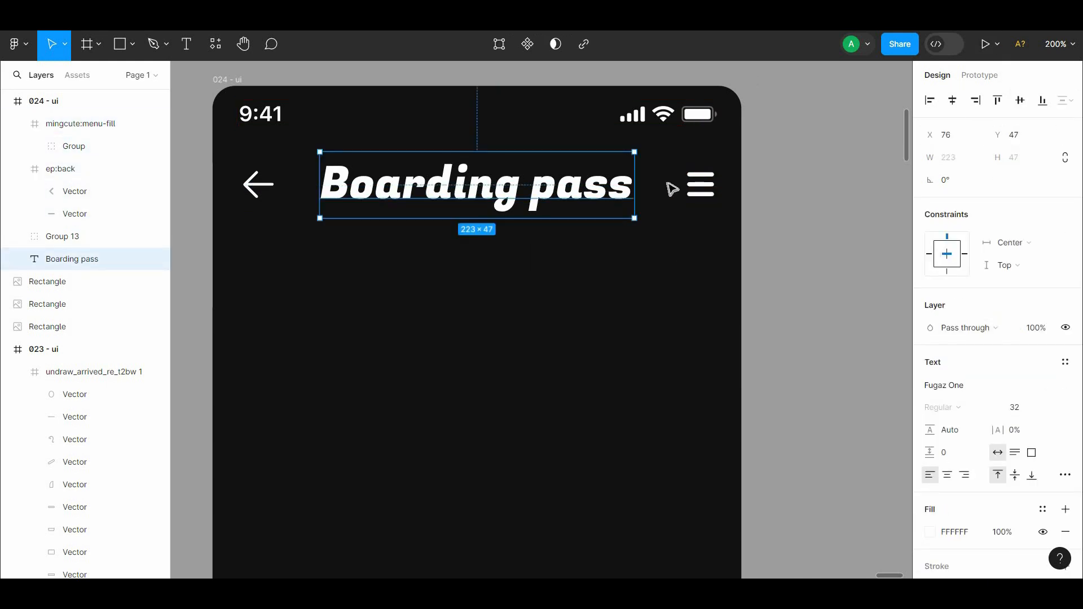
left_click(700, 184, "shift")
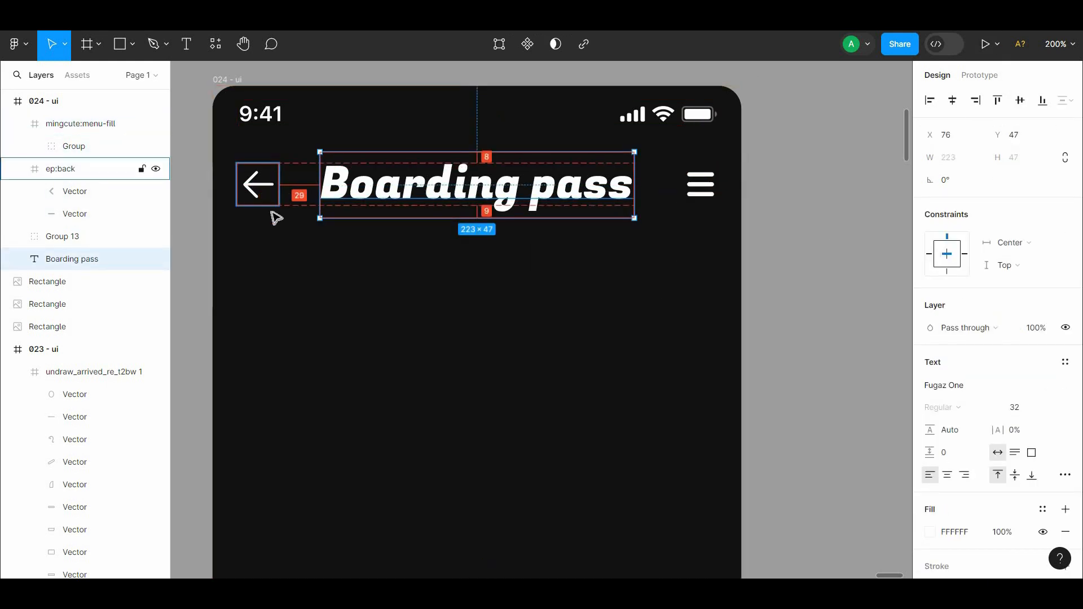
left_click(265, 194)
left_click(72, 259, "shift")
left_click(81, 124, "shift")
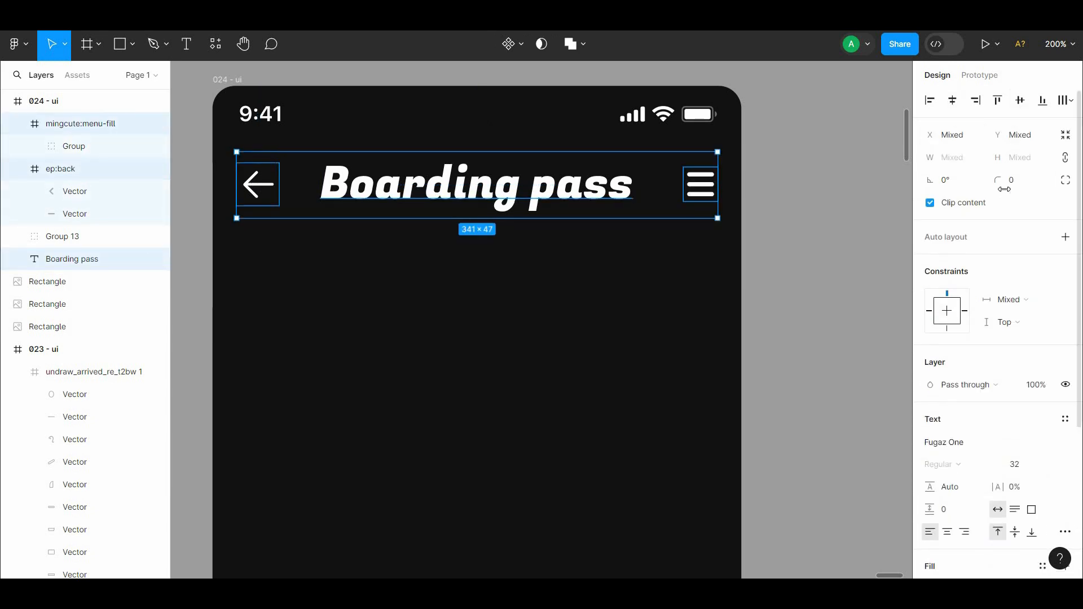
left_click(709, 209)
left_click(561, 193)
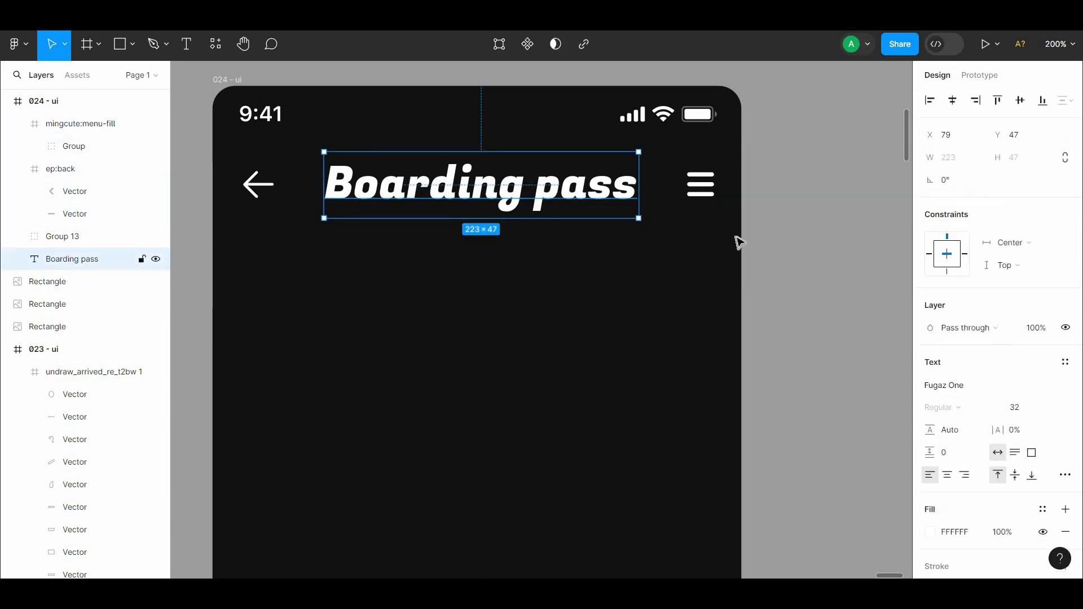
Step: Measure the spacing between the header row and the status bar above it
left_click(737, 239)
left_click_drag(735, 257, 727, 223)
key("ctrl+minus")
left_click_drag(720, 316, 717, 201)
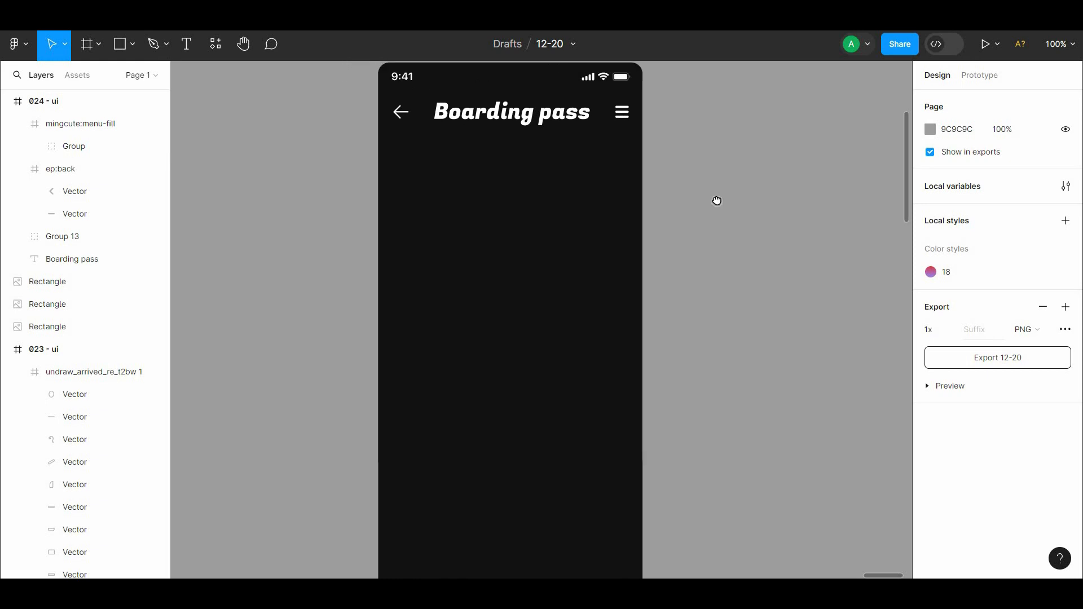
left_click_drag(637, 130, 416, 114)
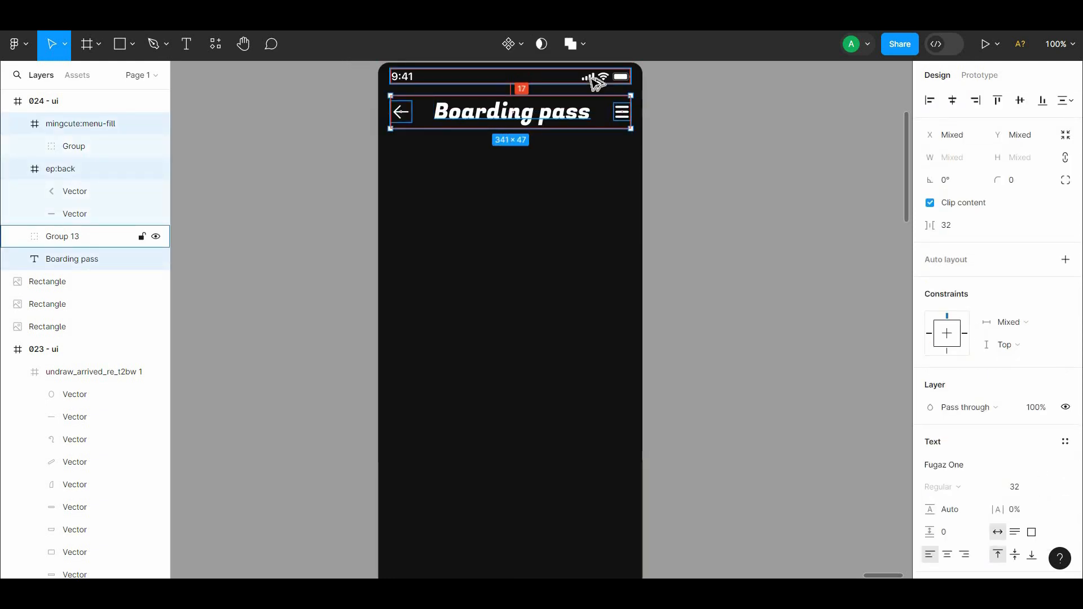
key("alt+Up")
left_click(762, 97)
left_click_drag(731, 139, 728, 133)
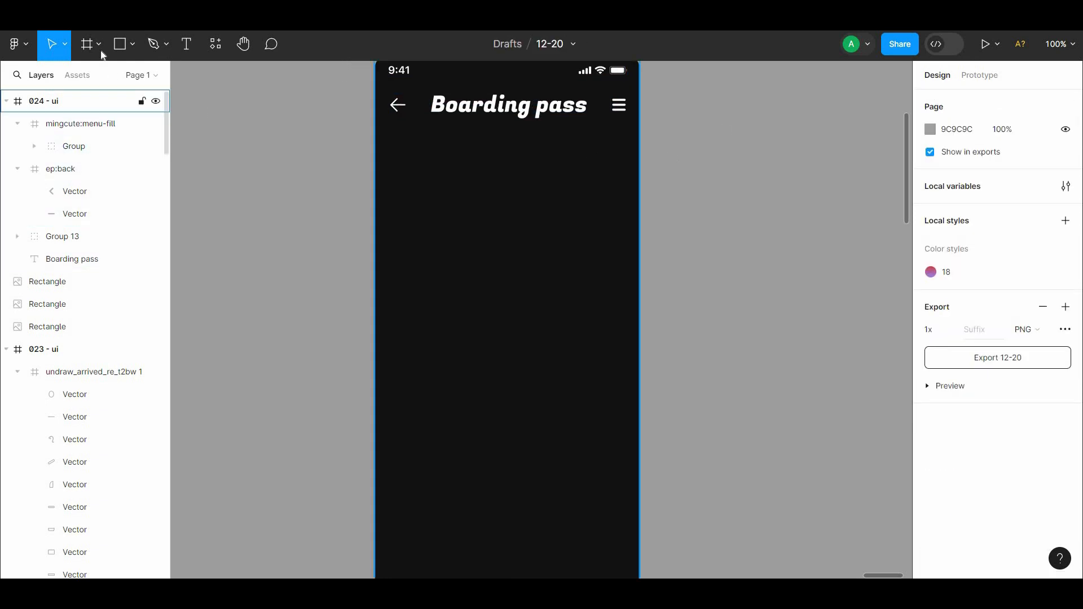
Step: Draw a 375 × 484 rectangle across the screen below the header and extend its bottom edge to a height of 584
left_click(119, 44)
left_click_drag(376, 170, 642, 508)
scroll(632, 339, "down", 3)
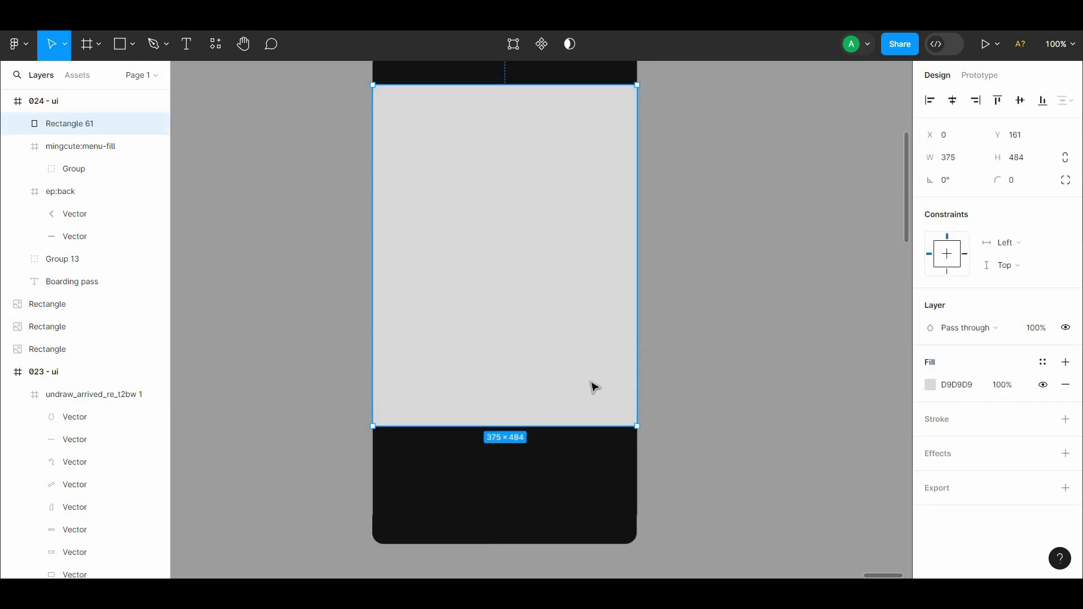
left_click_drag(542, 427, 528, 496)
key("alt")
scroll(454, 79, "up", 2)
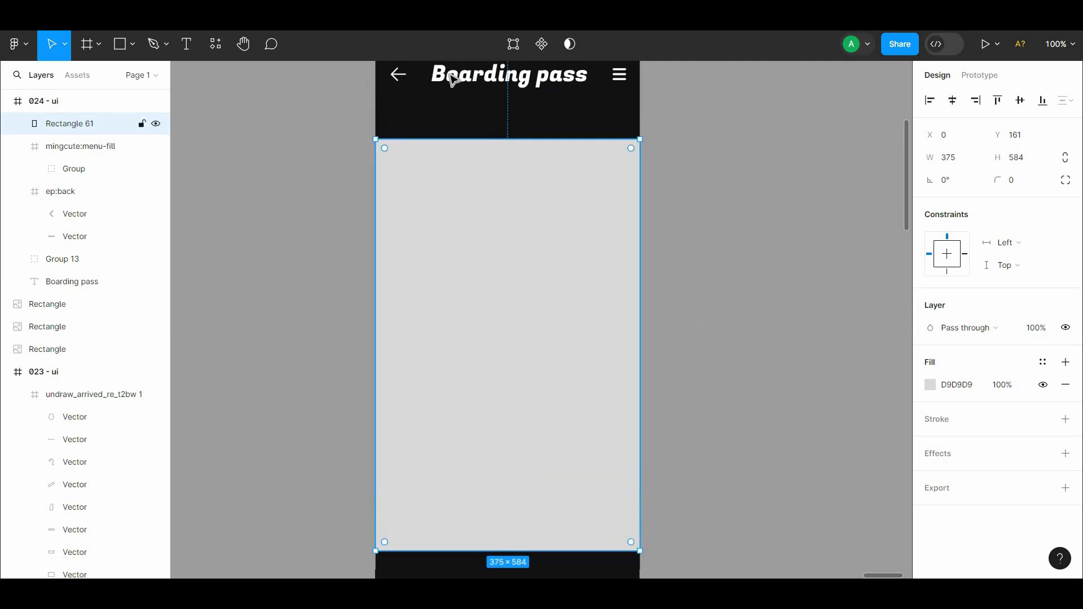
scroll(649, 277, "down", 3)
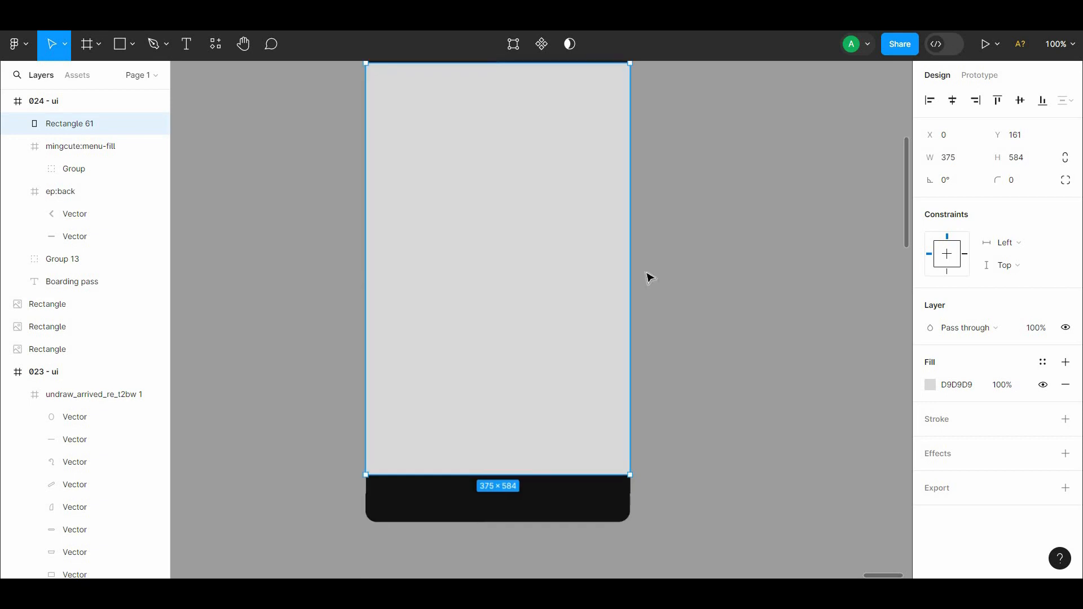
Step: Fine-tune the rectangle's height to 583
type("4")
left_click(668, 324)
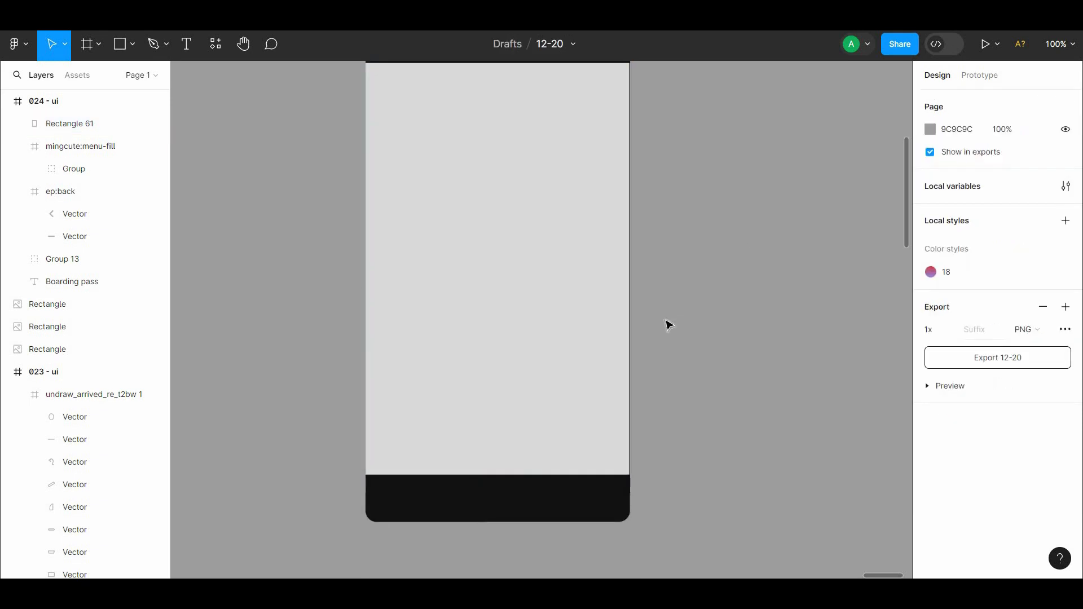
left_click(619, 330)
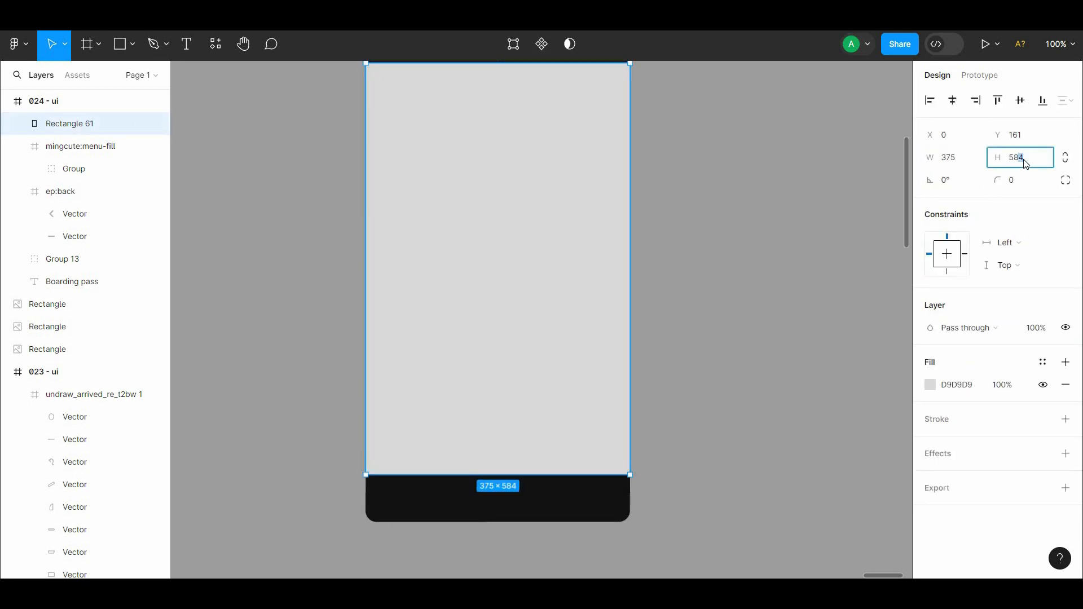
key("Return")
scroll(726, 251, "up", 4)
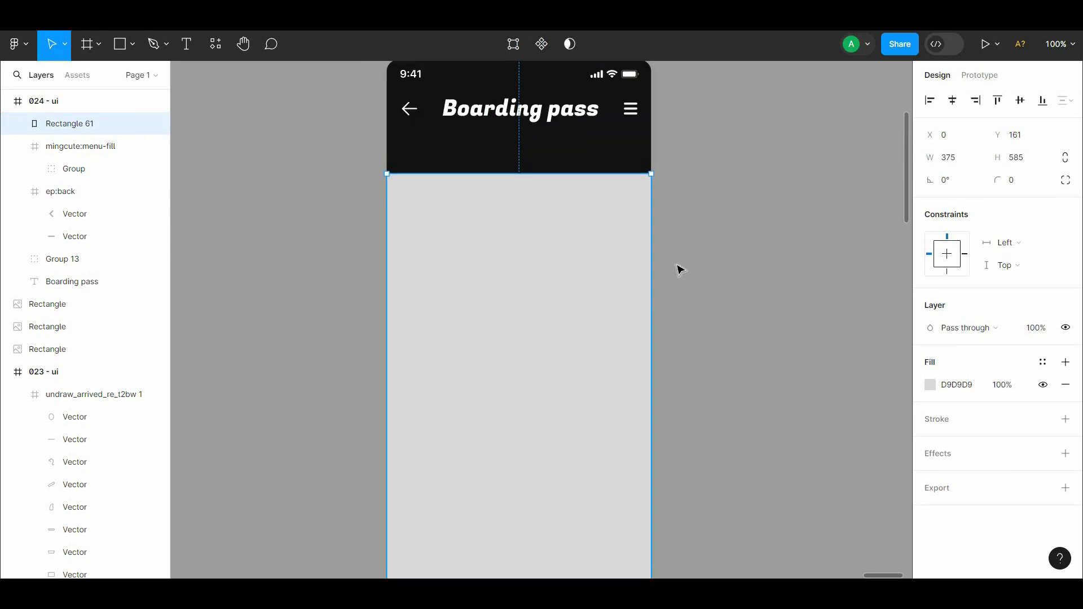
scroll(625, 242, "down", 3)
mouse_move(513, 416)
left_mouse_down()
mouse_move(515, 438)
mouse_move(512, 413)
left_mouse_up()
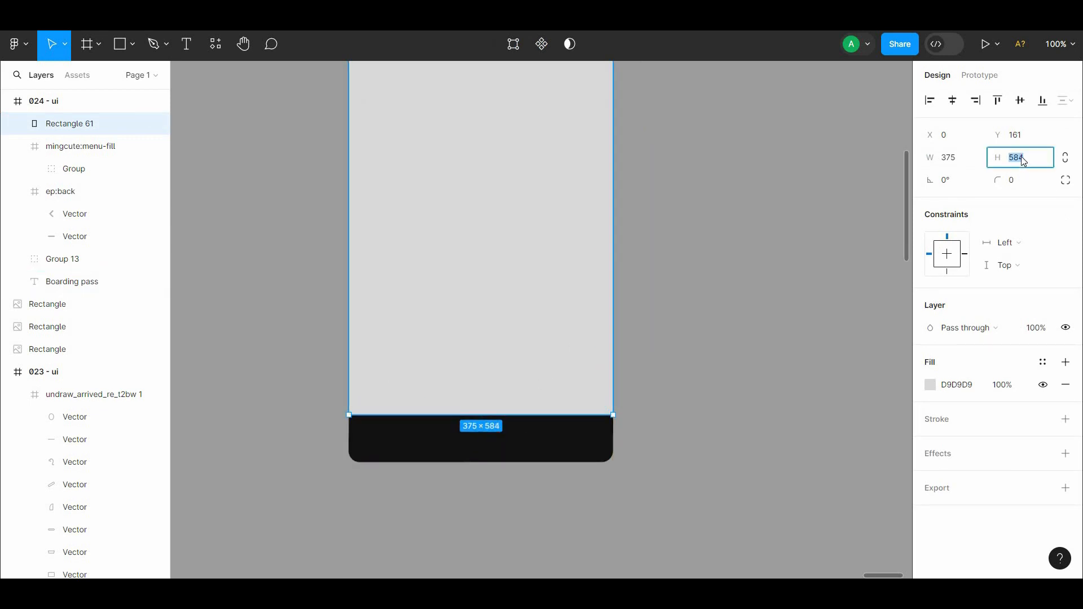
left_click(804, 209)
left_click(598, 389)
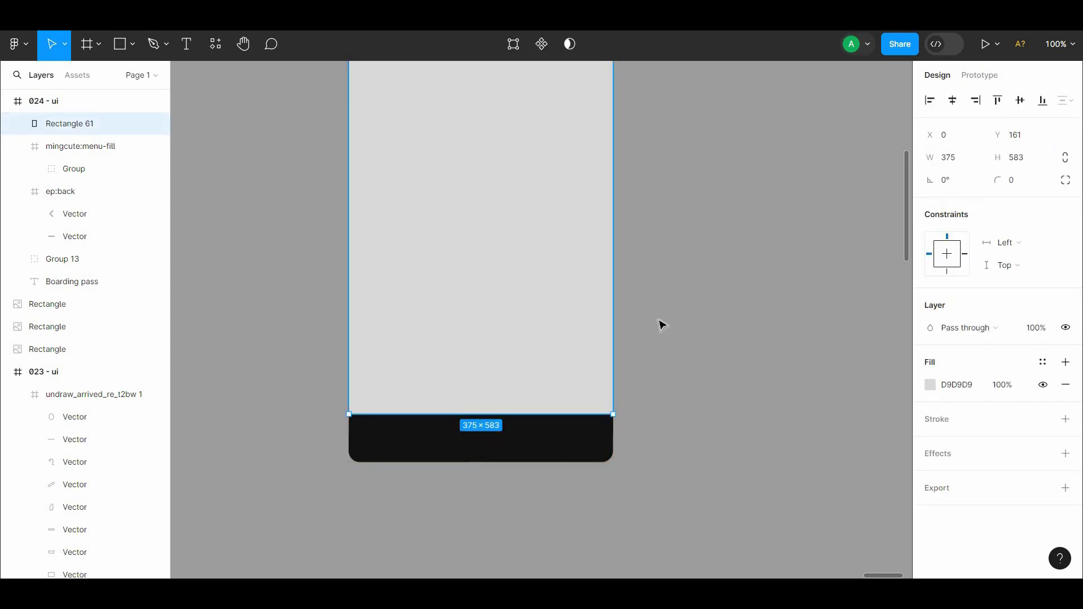
left_click(661, 323)
Step: Change the large rectangle's fill color to white, FFFFFF
scroll(621, 324, "up", 3)
left_click(572, 325)
left_click(931, 385)
left_click_drag(773, 248, 685, 161)
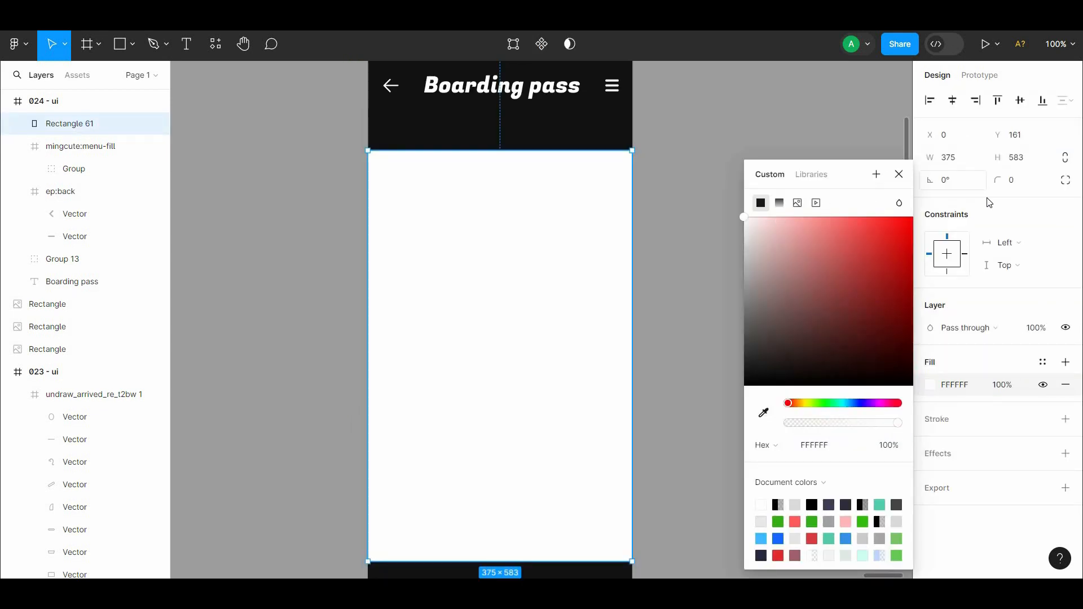
Step: Round all corners of the white rectangle to a radius of about 31
left_click_drag(994, 181, 167, 198)
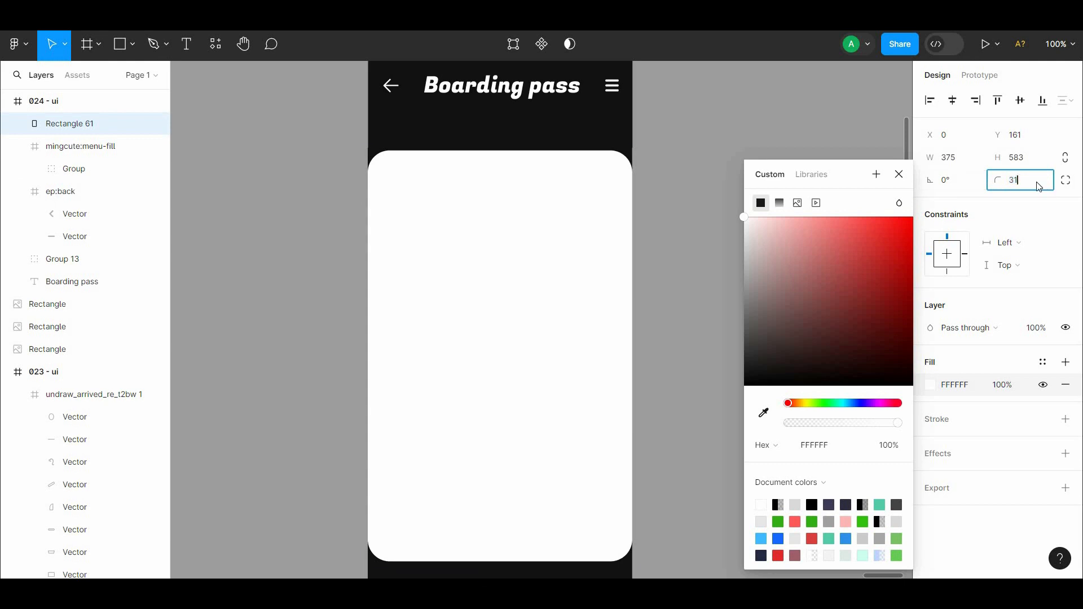
left_click(708, 104)
scroll(706, 101, "down", 2)
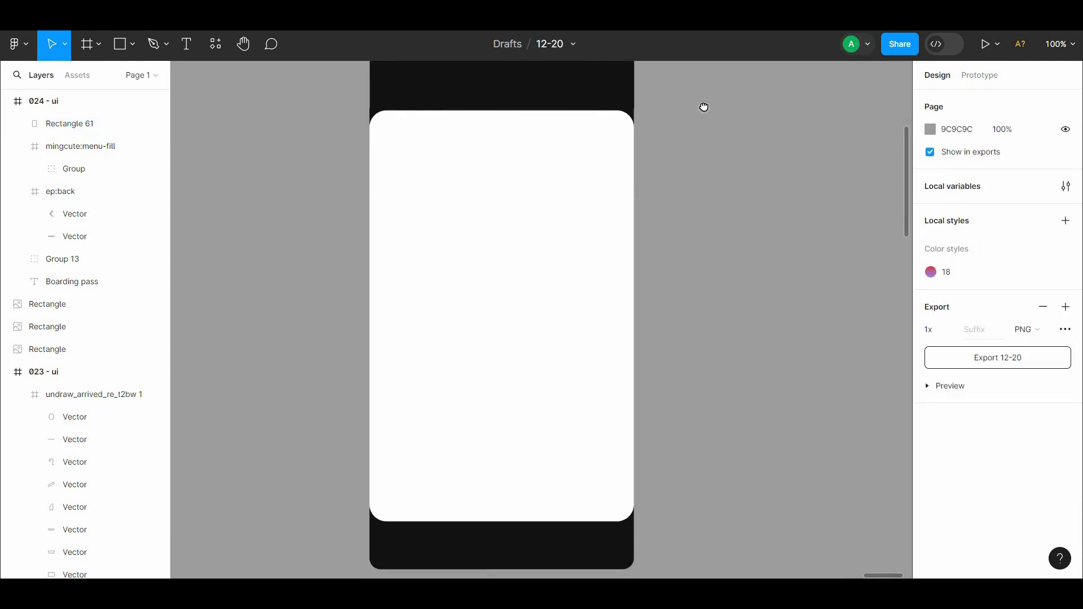
scroll(704, 108, "up", 2)
scroll(702, 130, "down", 1)
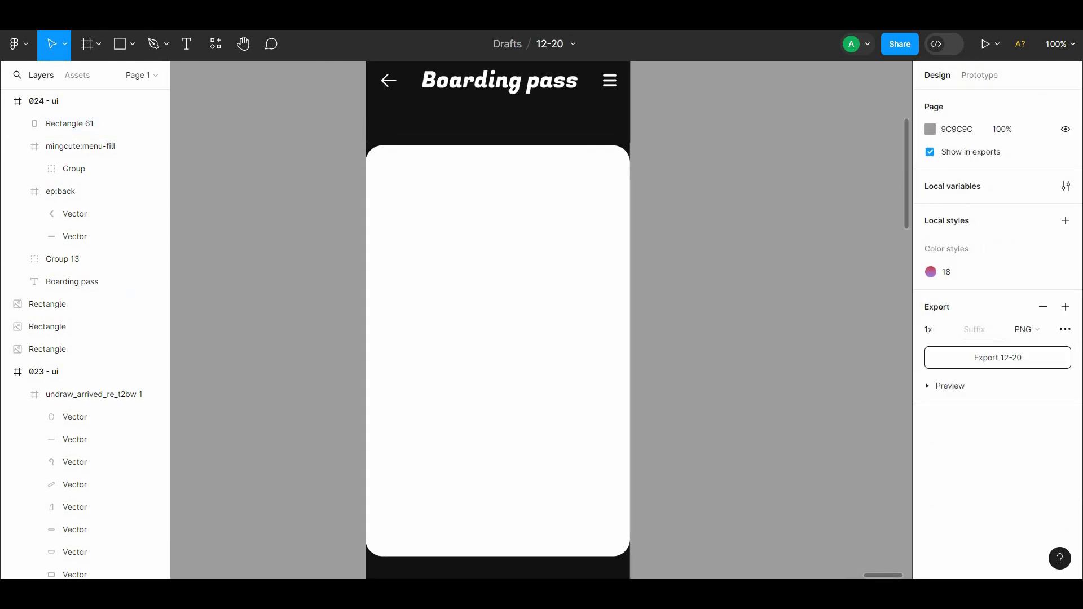
Step: Draw a 48 × 48 circle straddling the white card's left edge in its lower part
left_click(132, 44)
left_click(143, 128)
mouse_move(458, 377)
left_mouse_down()
mouse_move(485, 404)
mouse_move(378, 429)
left_mouse_up()
Step: Fill the circle with the screen's dark background color, 121212, sampled from the header
left_click(931, 385)
left_click_drag(744, 386, 736, 450)
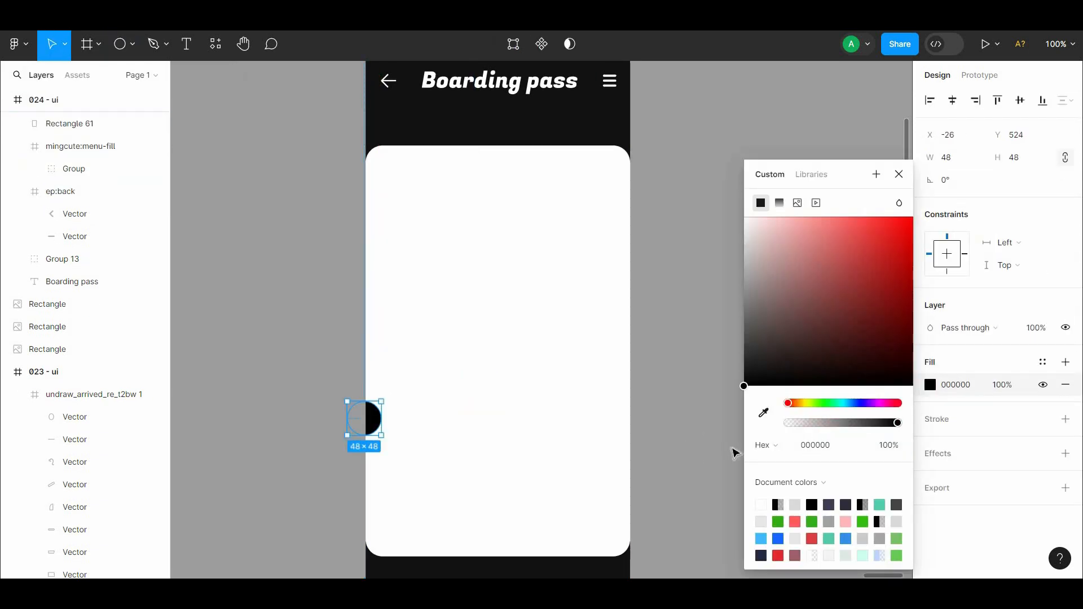
left_click(764, 413)
left_click(558, 134)
key("Escape")
key("Escape")
scroll(629, 248, "down", 2)
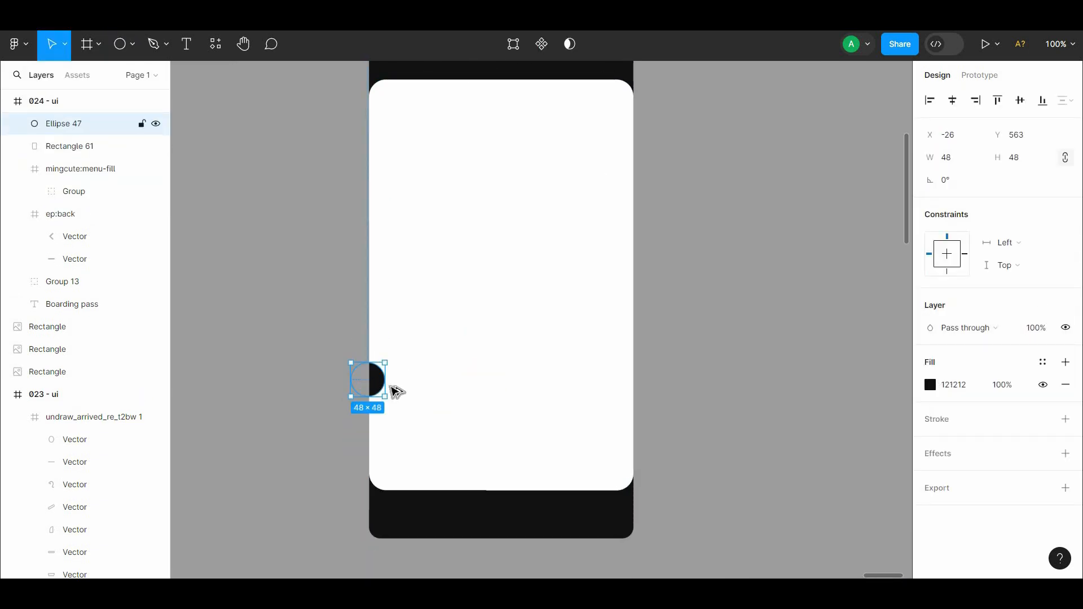
Step: Duplicate the circle onto the card's right edge at the same height and shift the left circle to X -28
left_click_drag(377, 395, 628, 416)
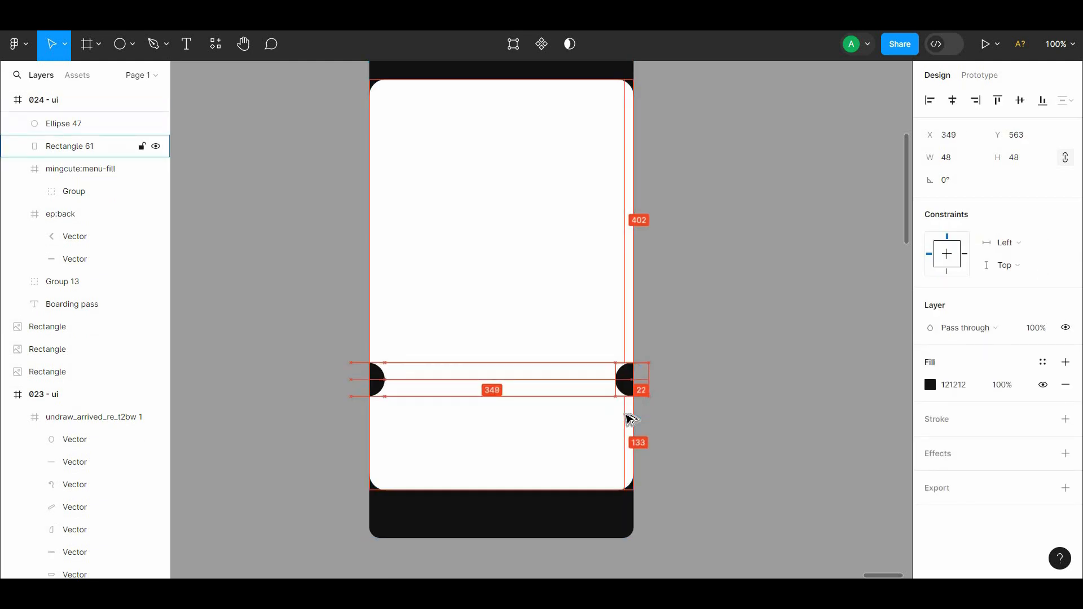
left_click(377, 381)
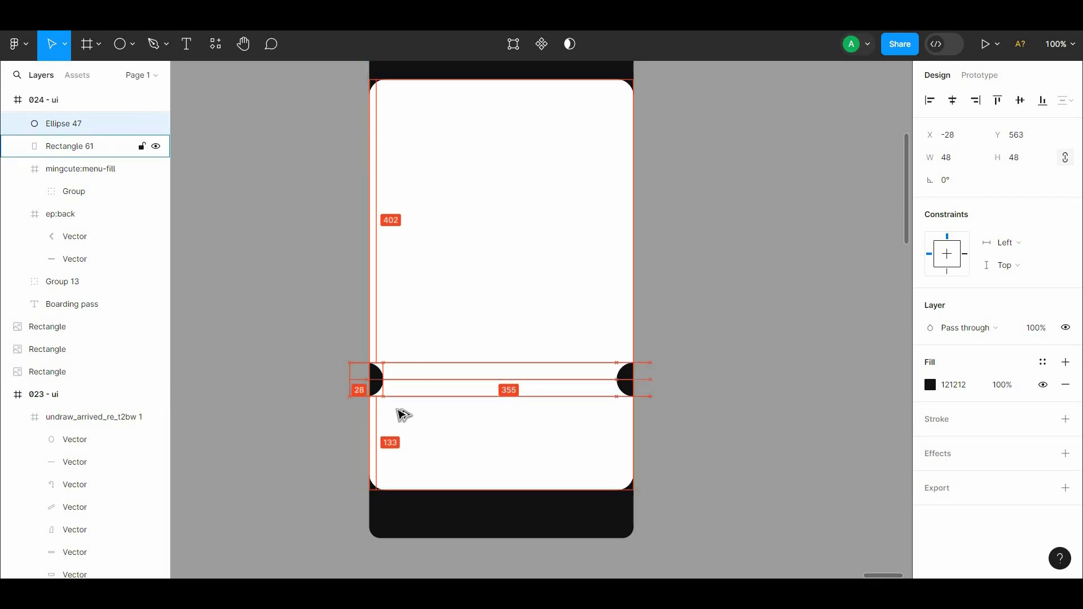
left_click(696, 312)
Step: Add the text "Economy" in the white card's upper-right corner at font size 24
scroll(697, 312, "up", 2)
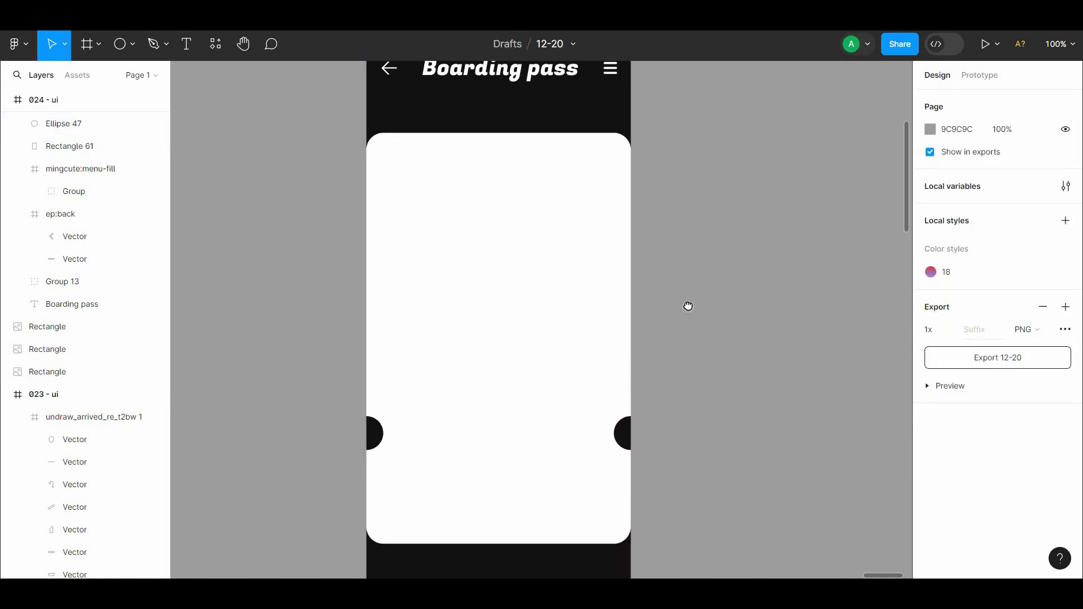
left_click(533, 152)
type("Economy")
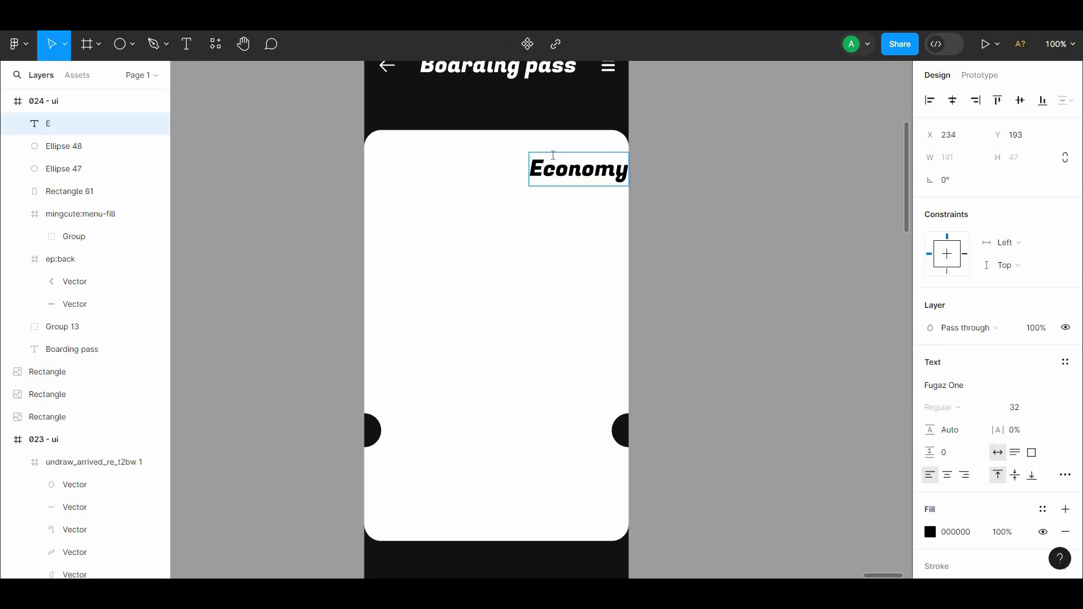
key("Escape")
left_click_drag(622, 180, 605, 163)
left_click(1055, 408)
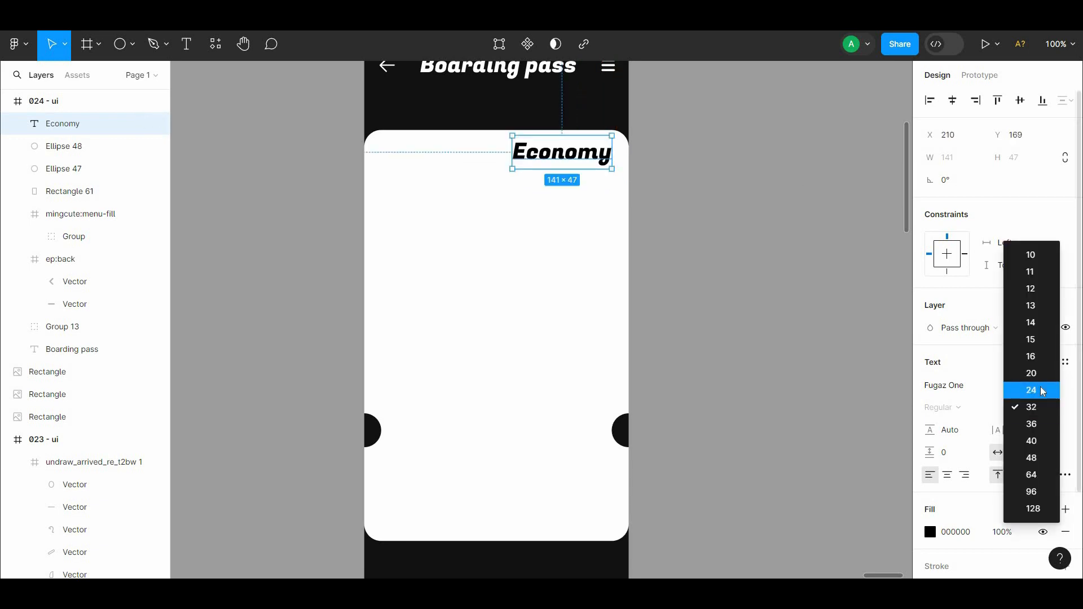
left_click(1032, 390)
Step: Duplicate the Economy text to the card's upper-left corner at X 24 and change the copy to "Brussels Airlines"
left_click_drag(591, 152, 418, 150)
double_click(418, 150)
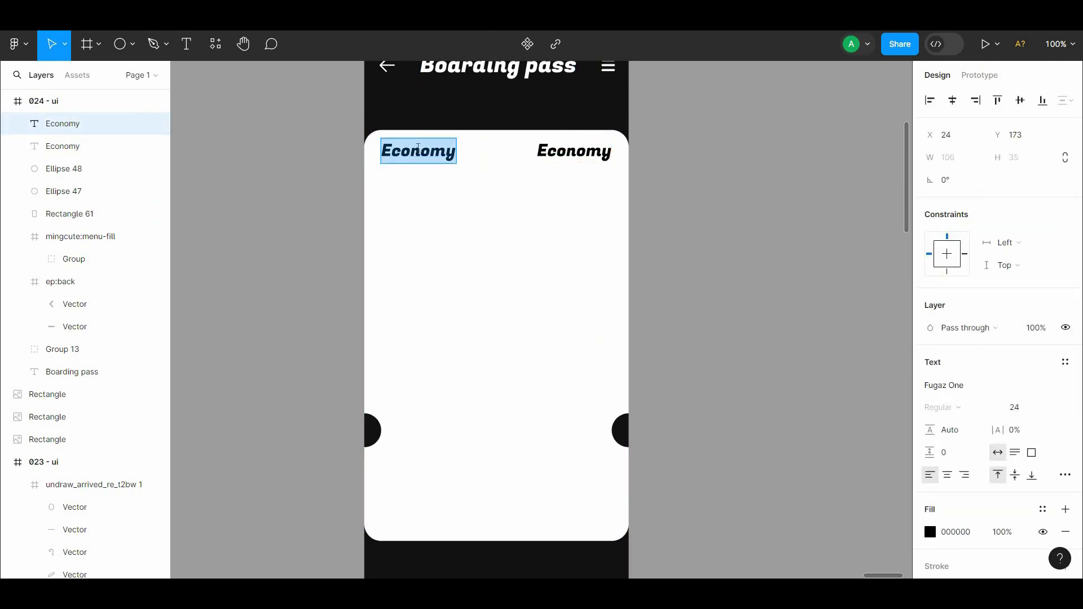
type("Brussels Airlines")
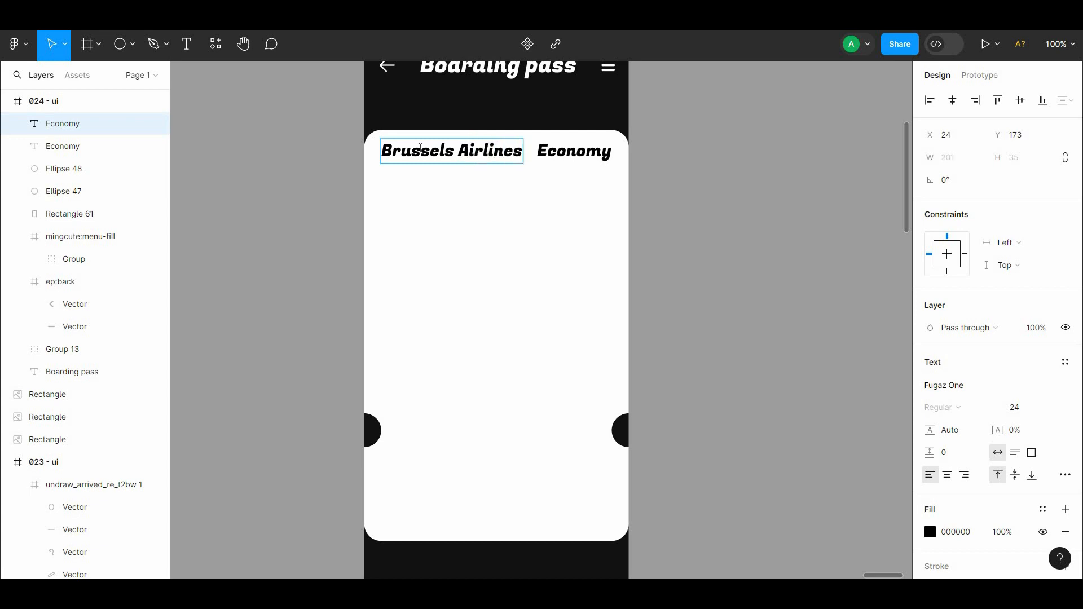
Step: Set both card heading texts to font size 20 and move Economy back toward the card's right margin
key("Escape")
left_click(607, 154, "shift")
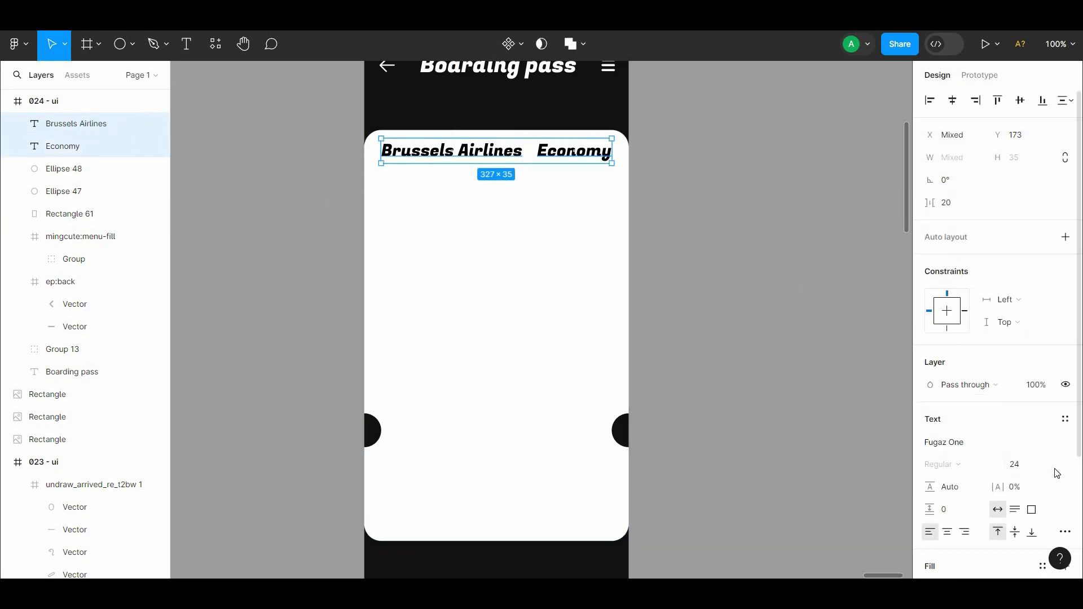
left_click(1016, 464)
left_click(1033, 427)
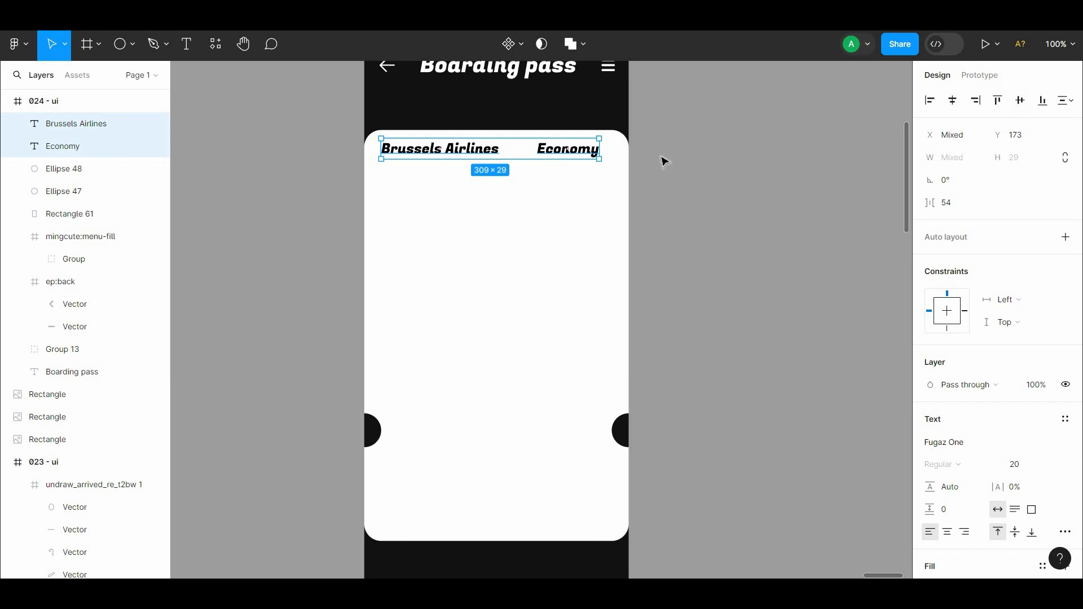
left_click_drag(582, 150, 595, 151)
Step: Change the Brussels Airlines text color to gray, 666666
left_click_drag(465, 150, 464, 151)
left_click(931, 532)
left_click_drag(776, 386, 728, 321)
left_click(728, 320)
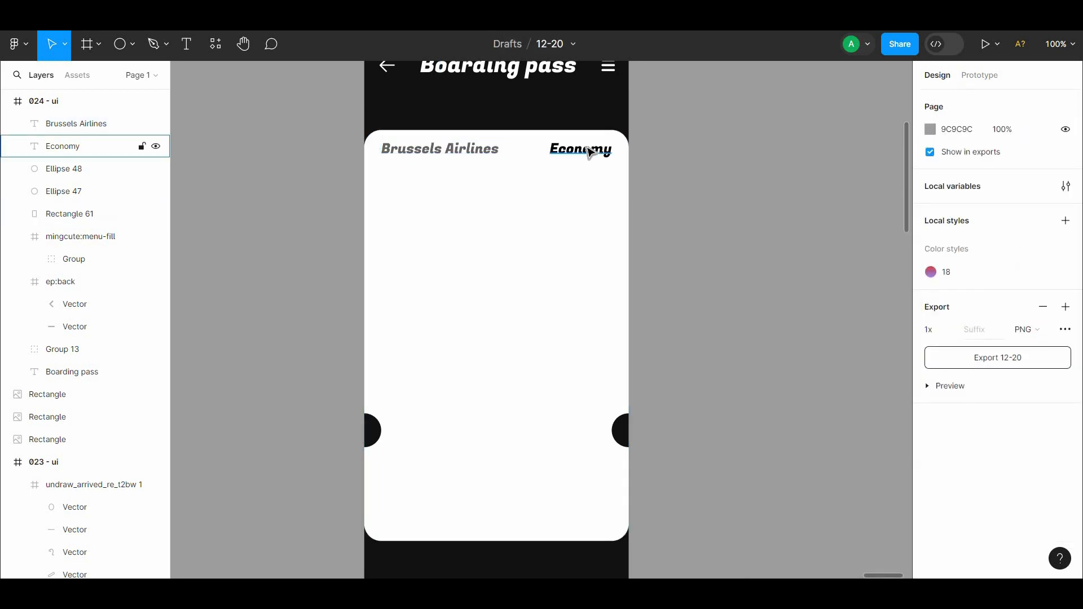
Step: Match the Economy text color to the dark header background by sampling it
left_click(62, 146)
left_click(931, 532)
left_click(763, 413)
left_click(562, 106)
left_click(680, 167)
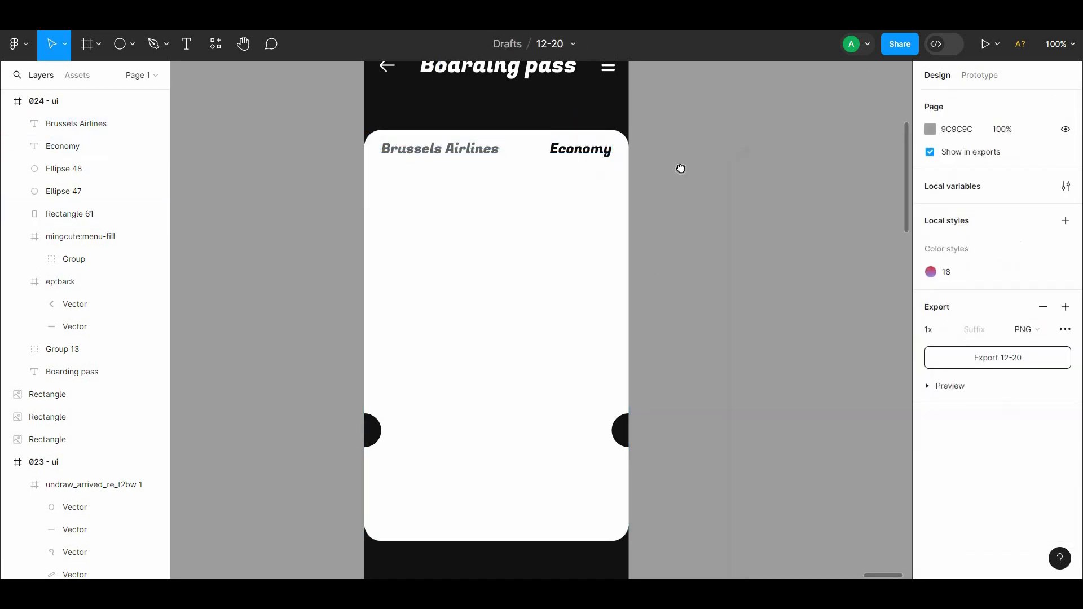
Step: Place two 100 × 100 squares on the canvas beside the boarding pass screen as color swatches
scroll(680, 167, "down", 1)
left_click(134, 44)
left_click(97, 78)
left_click(195, 73)
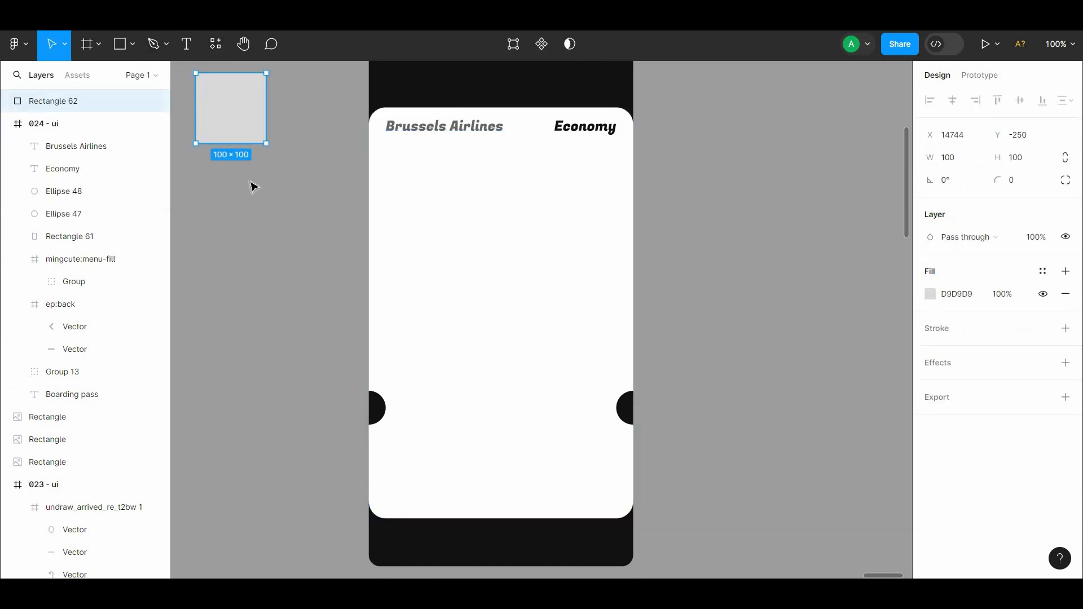
key("r")
left_click(219, 184)
Step: Fill the lower swatch with the header's dark color and the upper swatch with the gray of the Brussels Airlines text
left_click(931, 294)
left_click(763, 414)
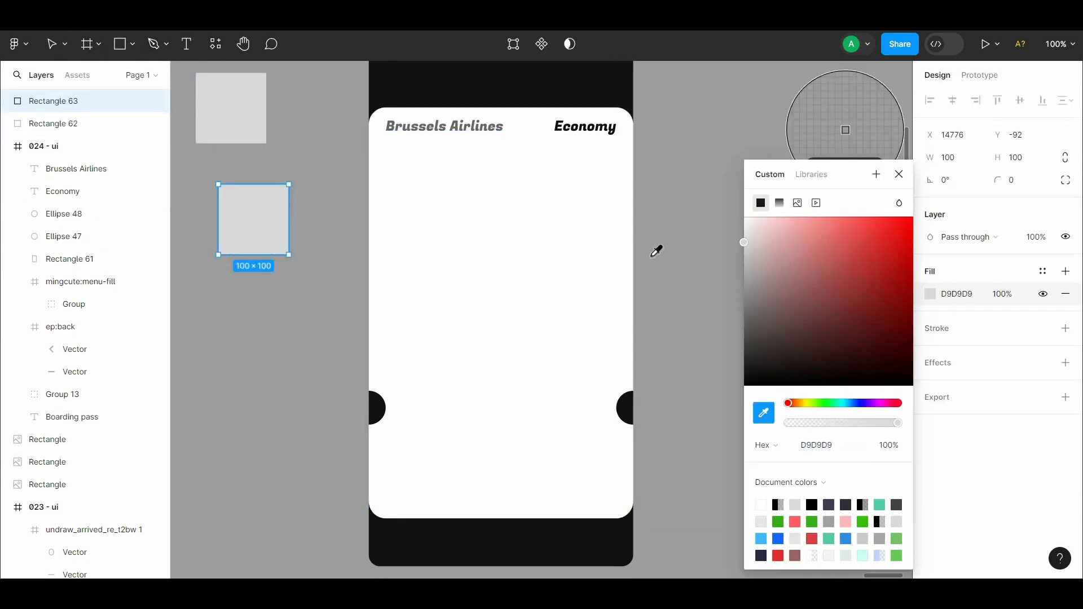
left_click(527, 95)
left_click(243, 110)
left_click(931, 294)
left_click(763, 413)
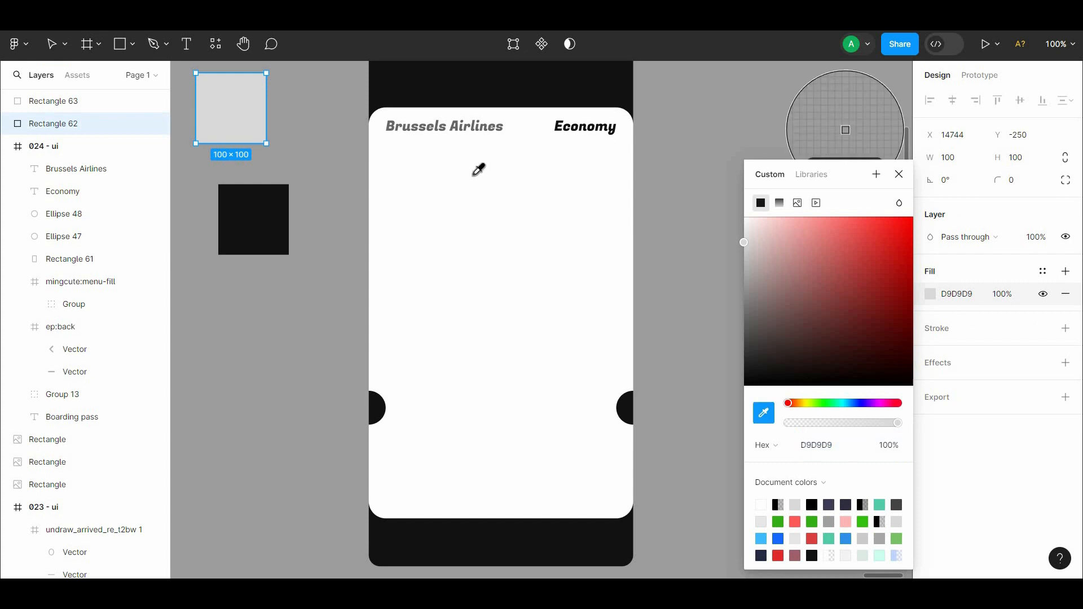
left_click(844, 116)
left_click(679, 236)
scroll(678, 236, "up", 1)
scroll(679, 236, "up", 1)
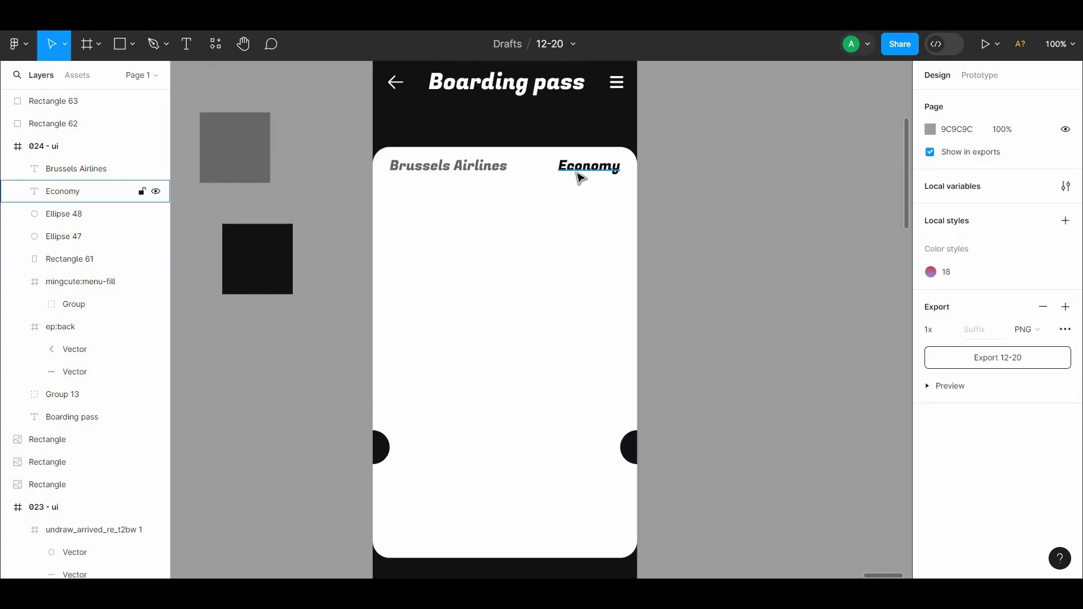
Step: Reduce the Brussels Airlines text to font size 16 and line it up vertically with Economy
scroll(443, 160, "down", 1)
left_click(442, 160)
left_click(1051, 408)
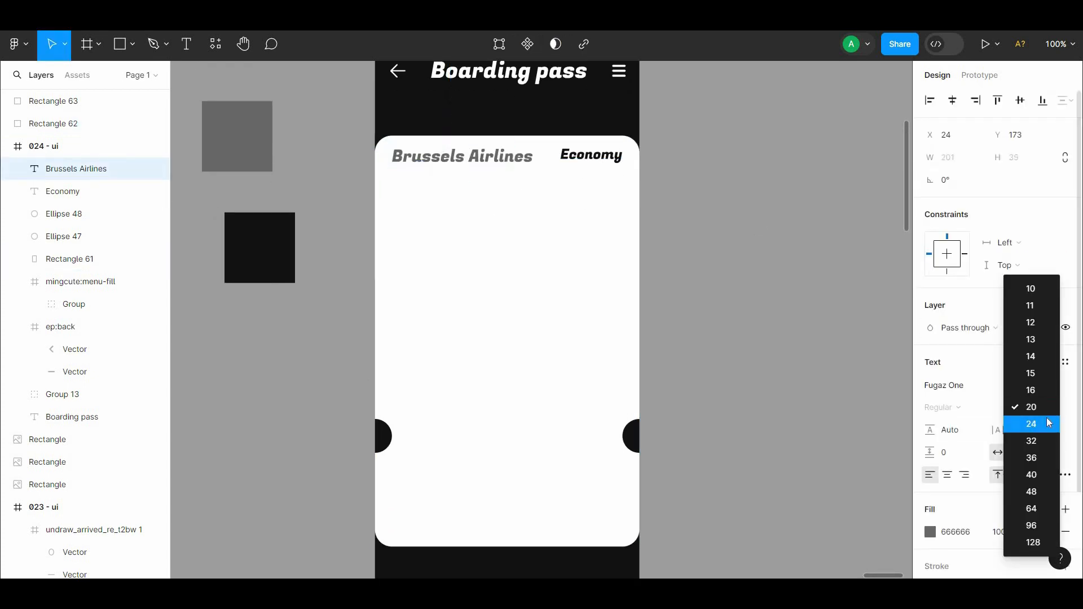
left_click(1041, 391)
left_click_drag(424, 162, 423, 162)
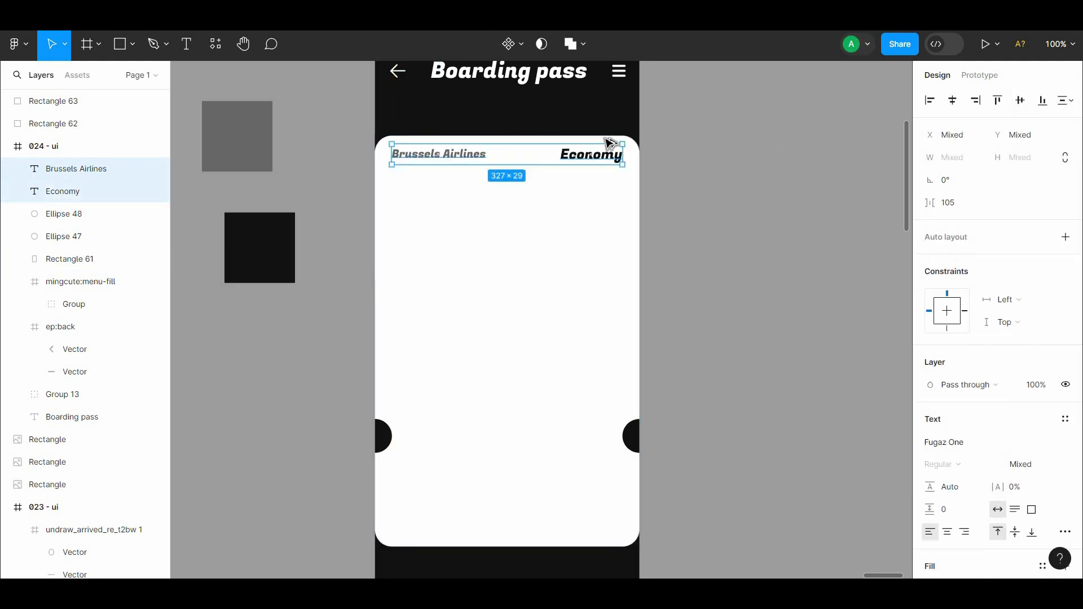
left_click(714, 164)
Step: Draw a horizontal line about 180 long beneath Economy, ending at the card's right edge
scroll(713, 176, "down", 1)
key("ctrl+equal")
scroll(508, 226, "up", 3)
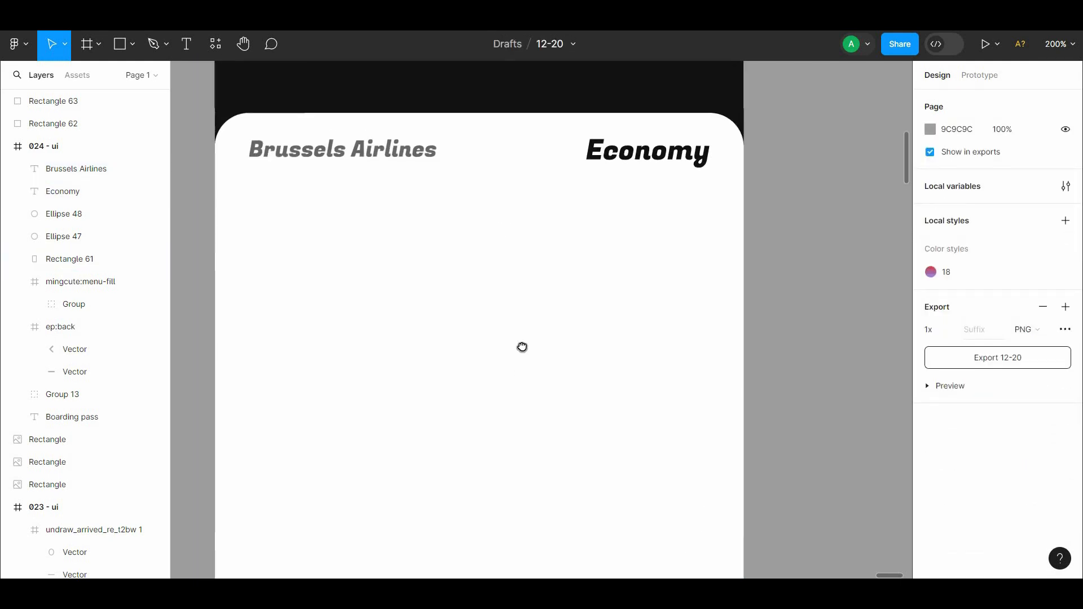
left_click(132, 44)
left_click(123, 91)
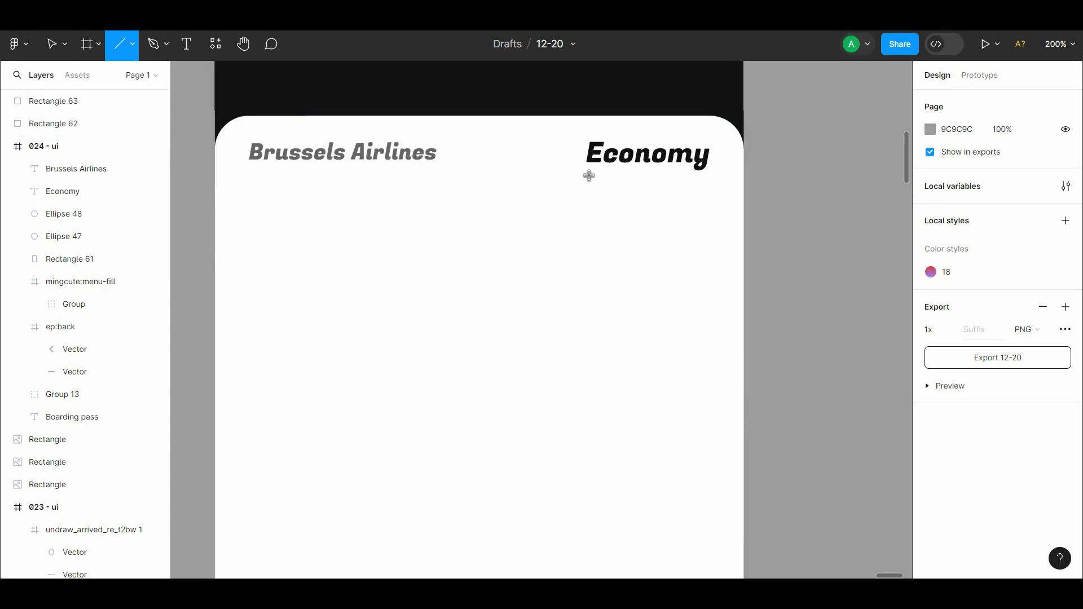
left_click_drag(490, 191, 745, 196)
left_click(756, 200)
scroll(732, 200, "down", 1)
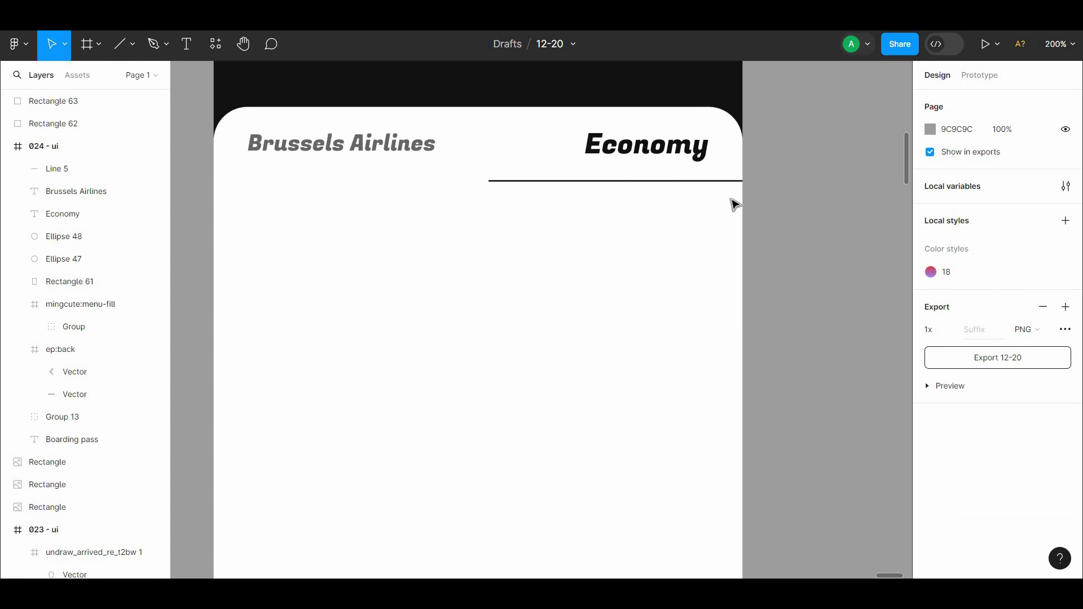
Step: Set the Economy underline's stroke weight to 2 and give it rounded ends
left_click(613, 180)
type("2")
left_click(774, 252)
left_click(709, 180)
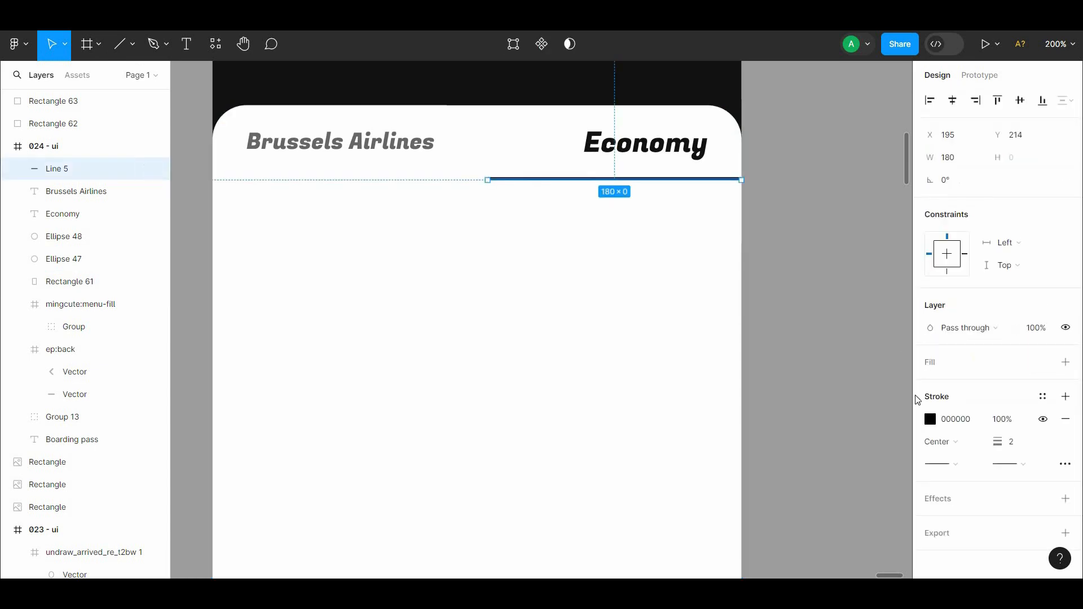
left_click(953, 464)
left_click(973, 544)
left_click(1023, 464)
left_click(779, 358)
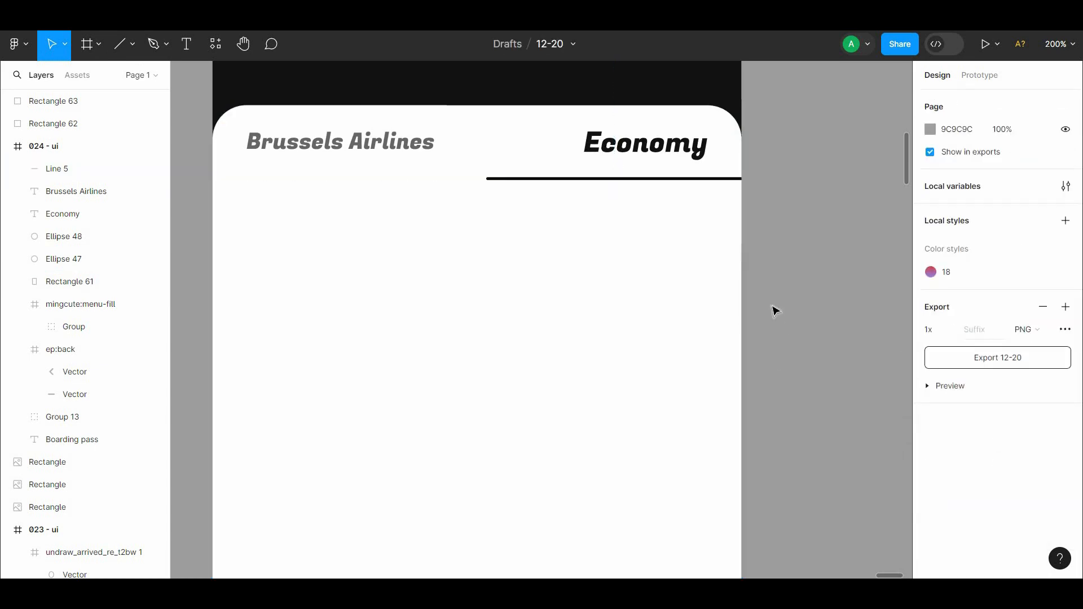
Step: Center the Economy text horizontally over its underline
key("shift+0")
scroll(677, 237, "down", 1)
left_click(598, 181)
left_click(602, 198, "shift")
left_click(952, 101)
left_click(733, 138)
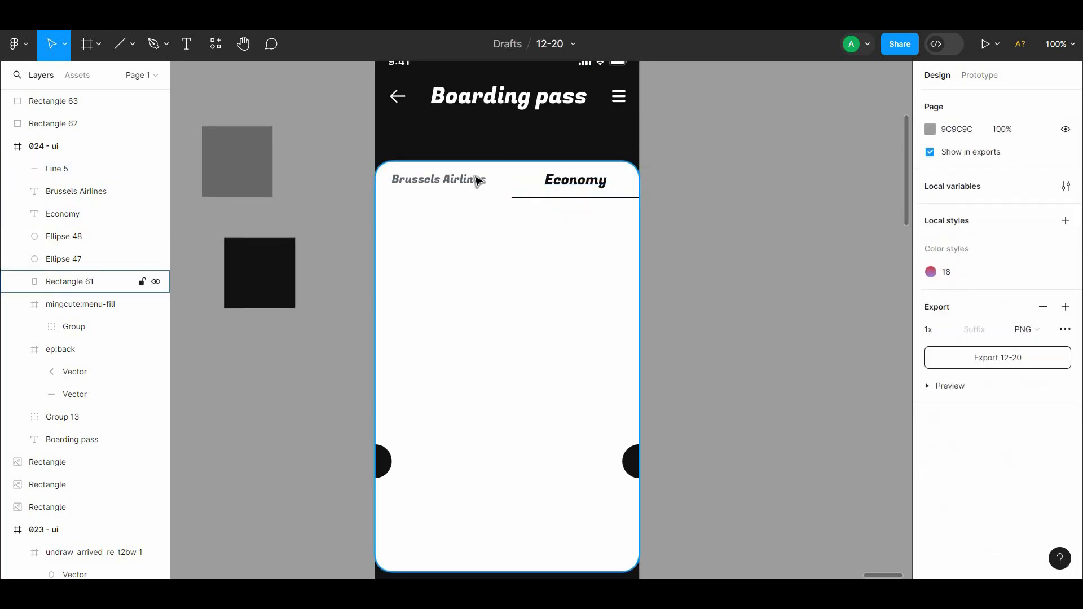
Step: Center the Brussels Airlines text over a temporary copy of the underline placed at X 24, and delete that copy
left_click_drag(523, 198, 430, 198)
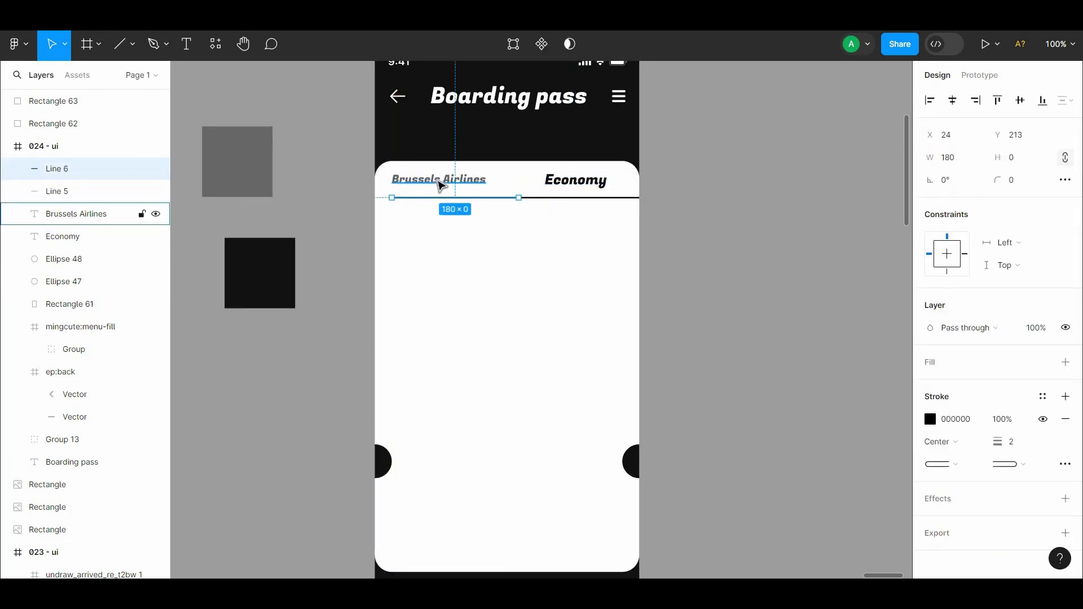
left_click(440, 181, "shift")
left_click(952, 100)
left_click(728, 147)
left_click(501, 201)
left_click(501, 199)
key("Delete")
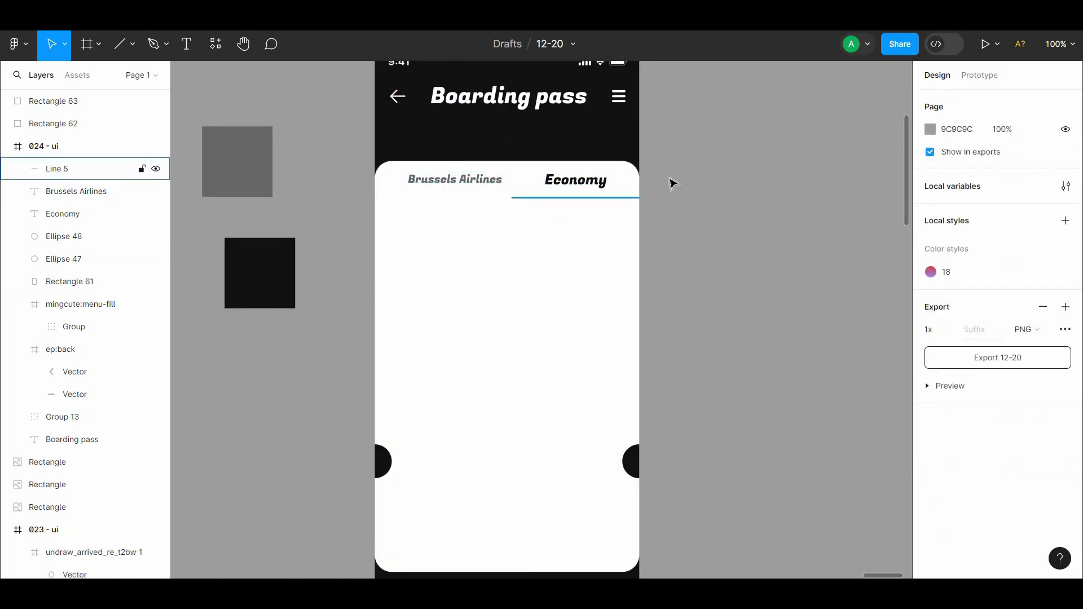
Step: Shorten the Economy underline slightly from its left end, keeping it against the card's right edge
scroll(707, 195, "down", 1)
left_click(513, 185)
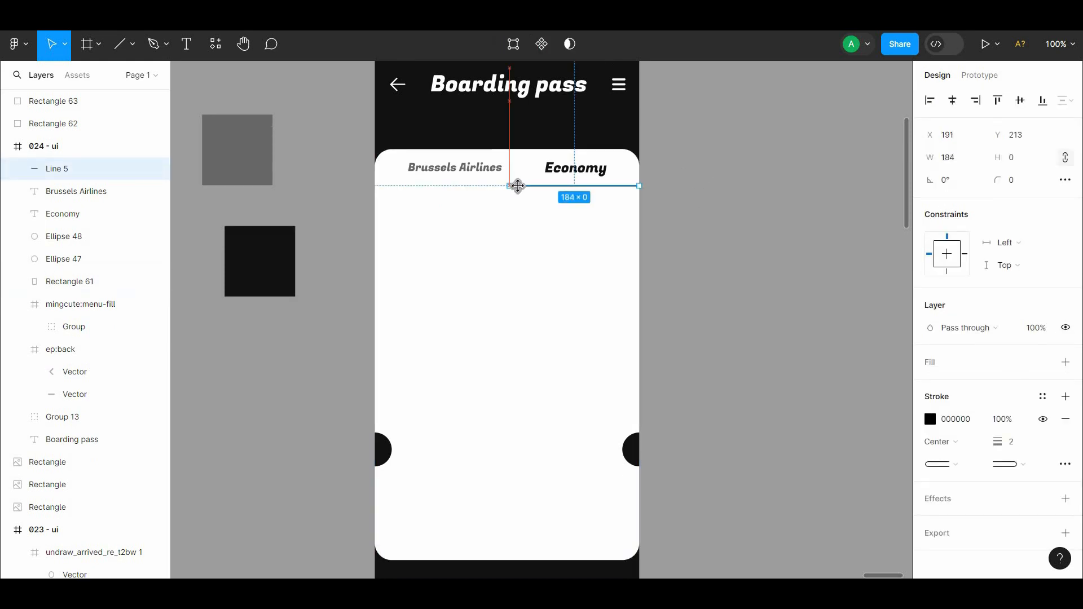
left_click(670, 195)
mouse_move(679, 214)
left_mouse_down()
mouse_move(677, 189)
mouse_move(681, 201)
left_mouse_up()
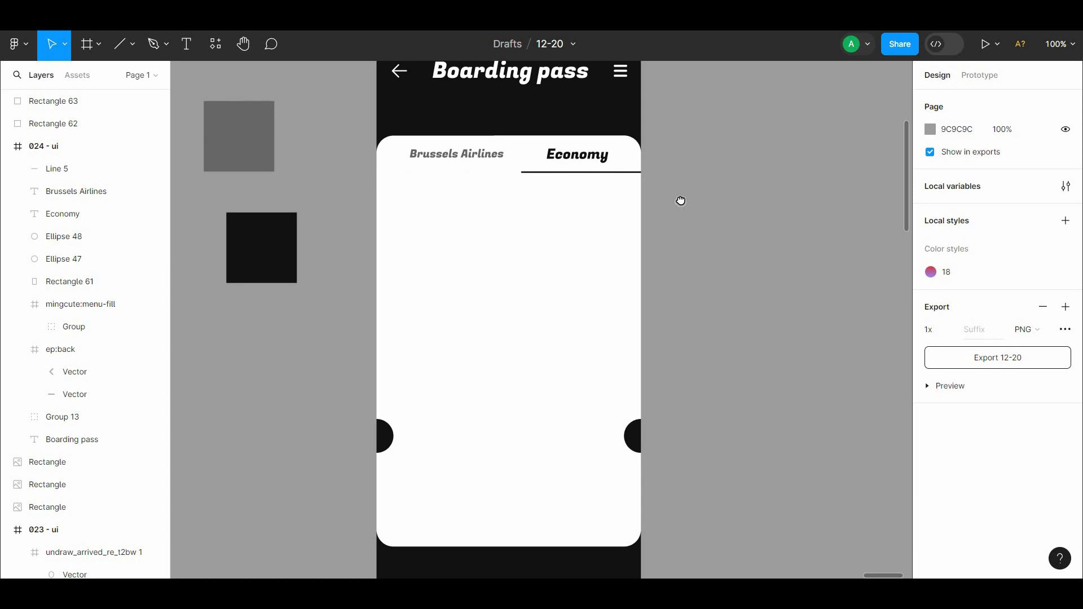
Step: Open the Iconify plugin and search its icons for "airplance"
right_click(768, 150)
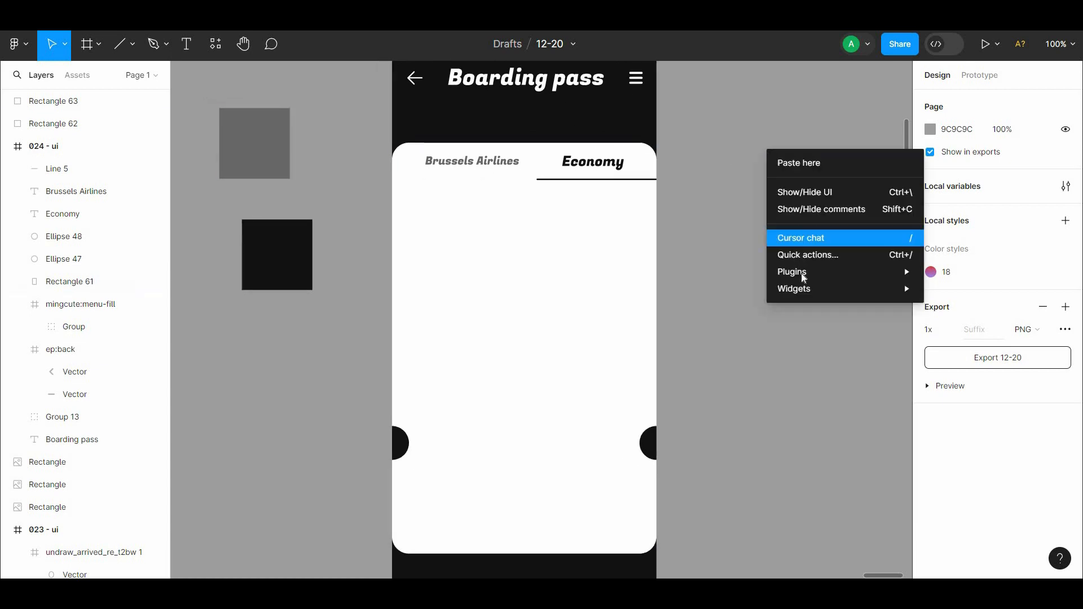
mouse_move(801, 272)
left_click(646, 288)
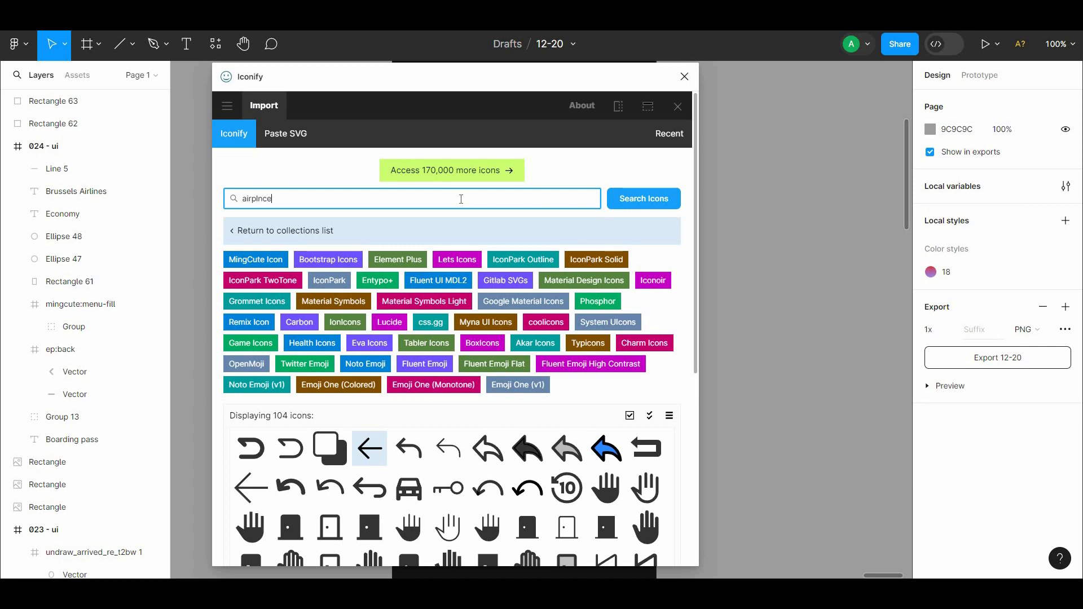
key("BackSpace")
key("BackSpace")
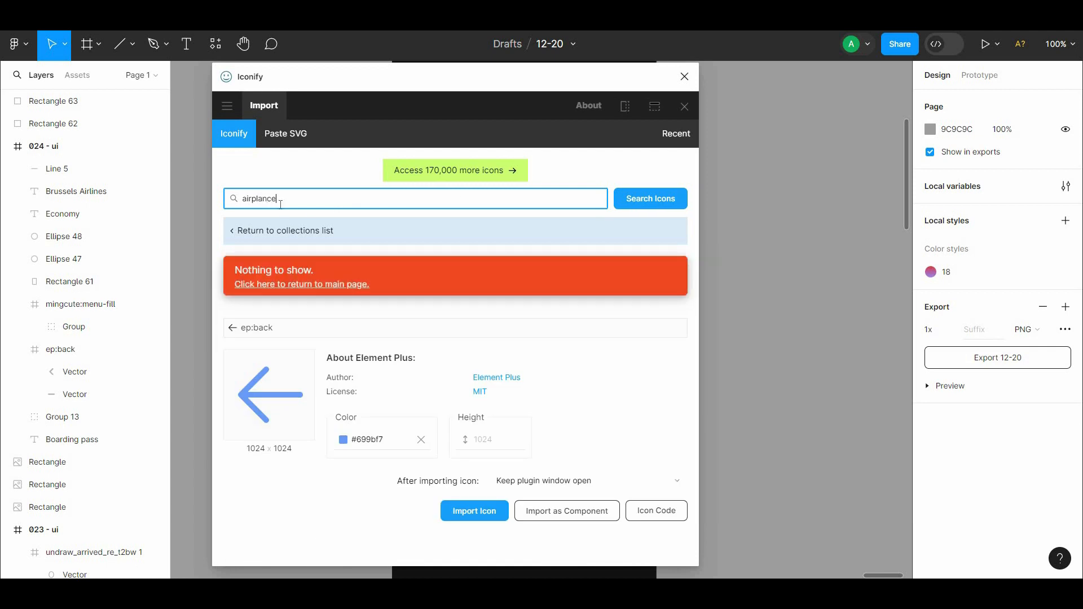
left_click(654, 201)
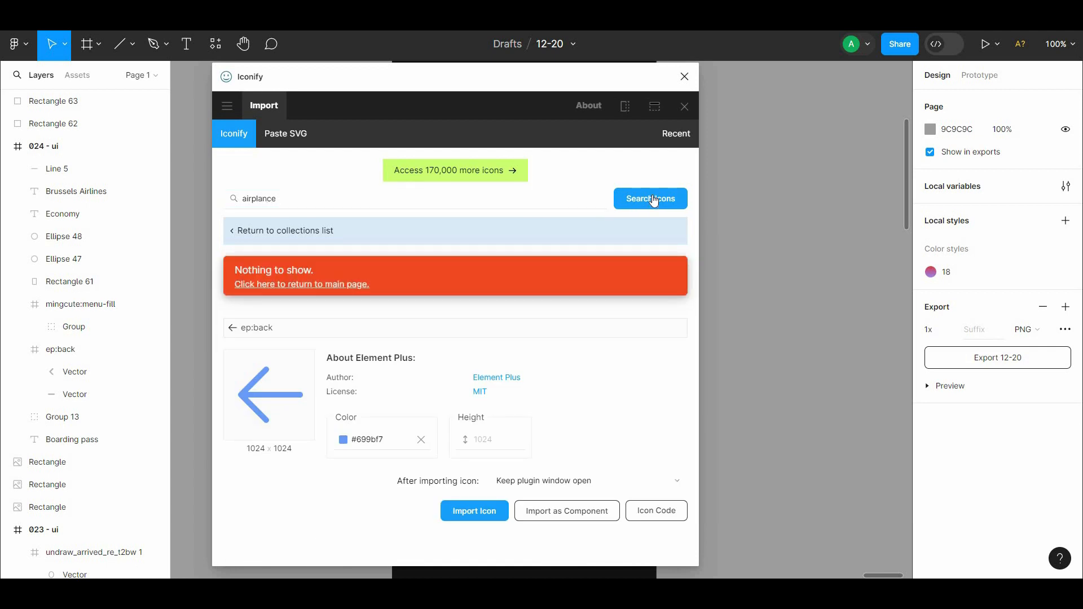
Step: Respell the icon search term as "airpalnce" and try the search again
left_click(263, 200)
key("BackSpace")
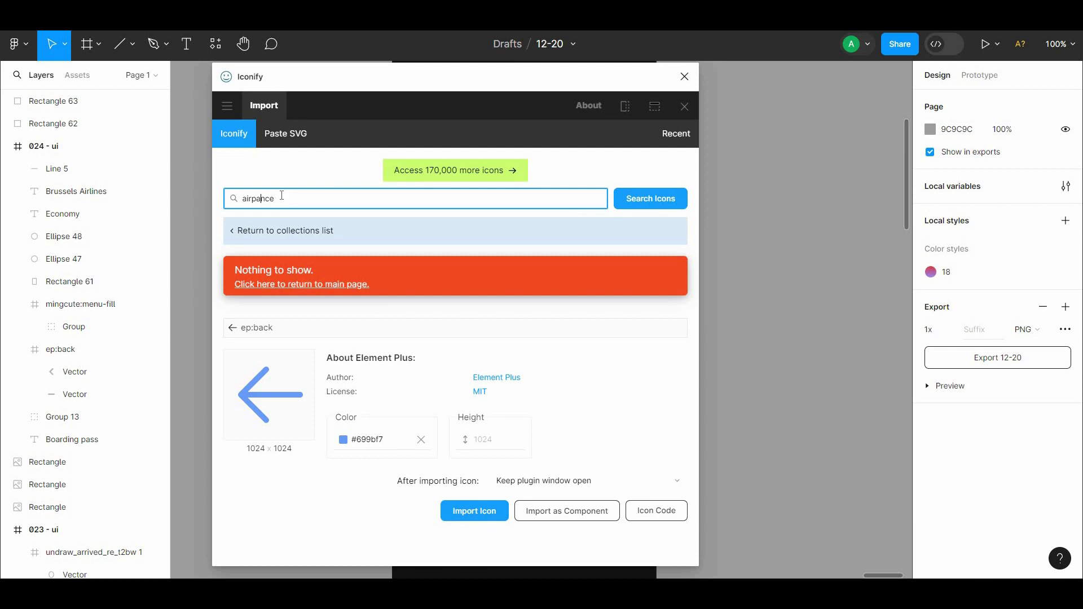
type("l")
left_click(640, 204)
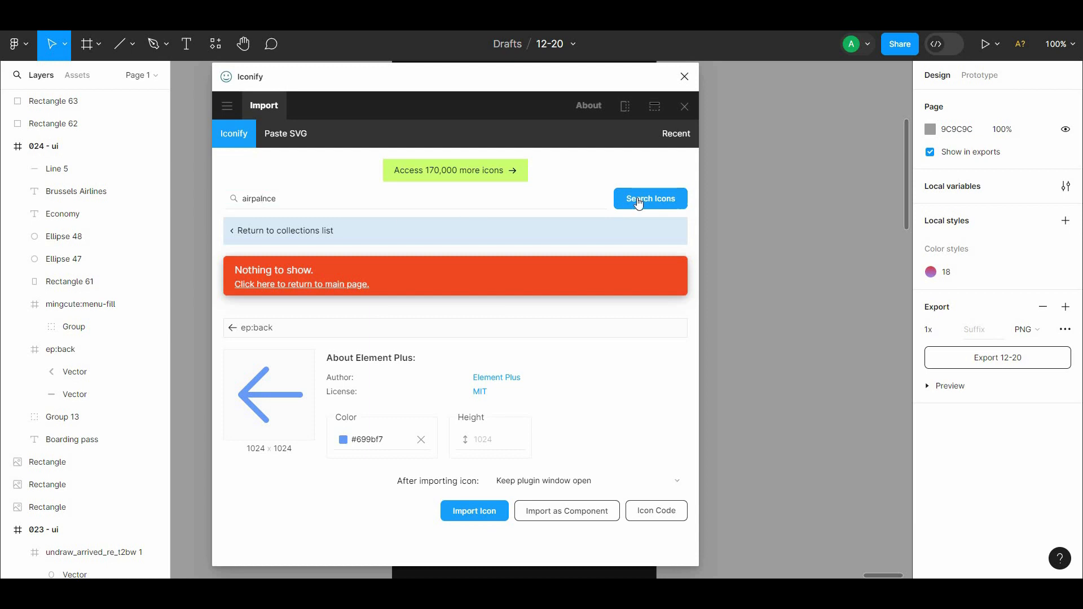
Step: Search the icons for "airplane" and import the Framework7 airplane icon into the 024 - ui frame
scroll(698, 243, "down", 3)
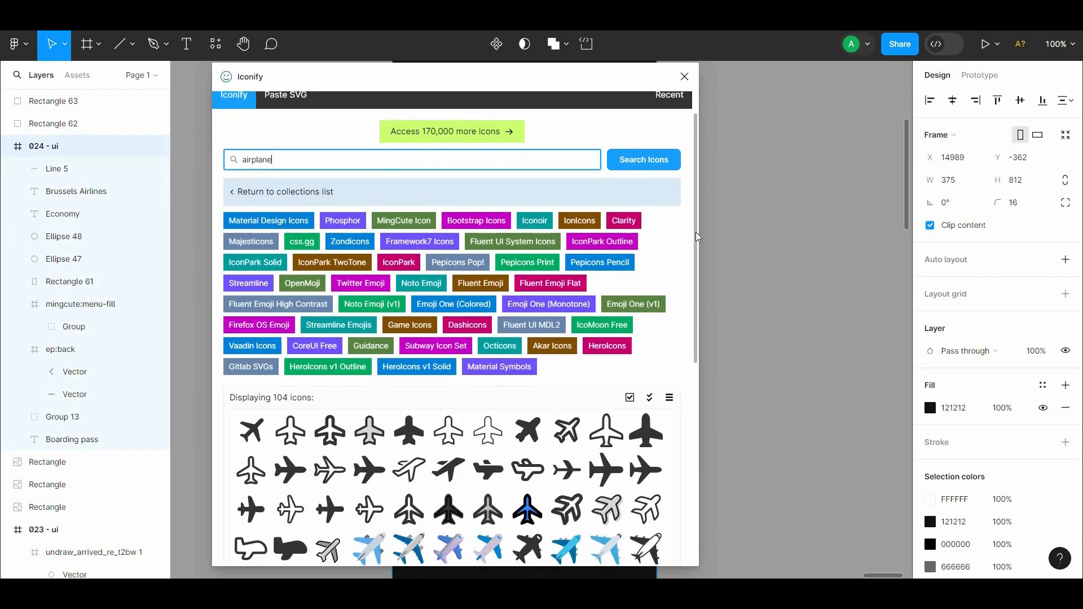
scroll(700, 257, "down", 2)
left_click(646, 384)
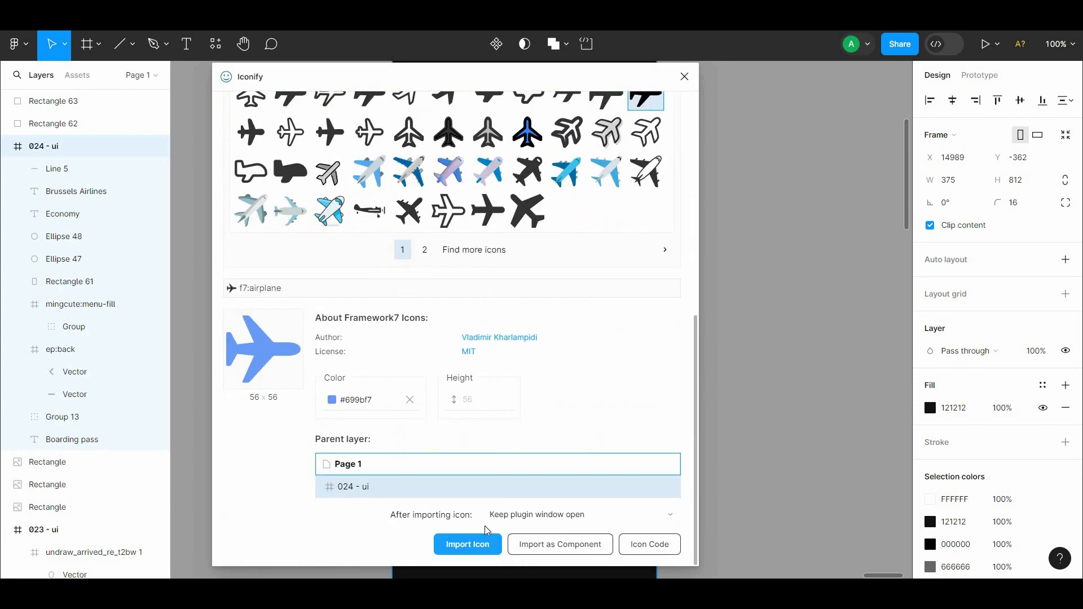
left_click(480, 546)
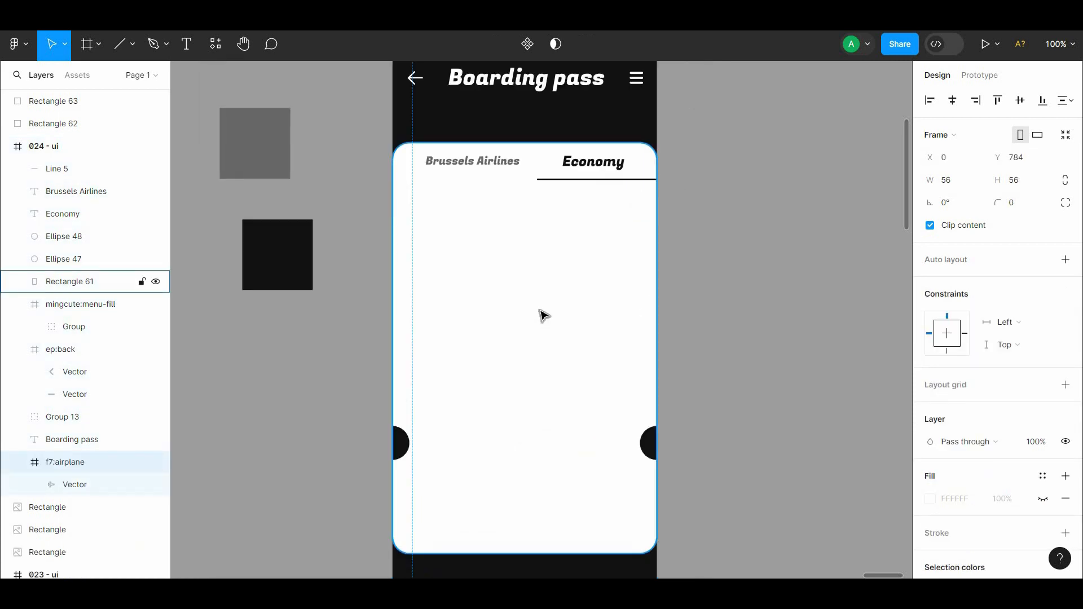
Step: Place the imported airplane icon on the upper half of the white card and bring it to the front
key("ctrl+minus")
left_click_drag(477, 463, 531, 327)
key("ctrl+plus")
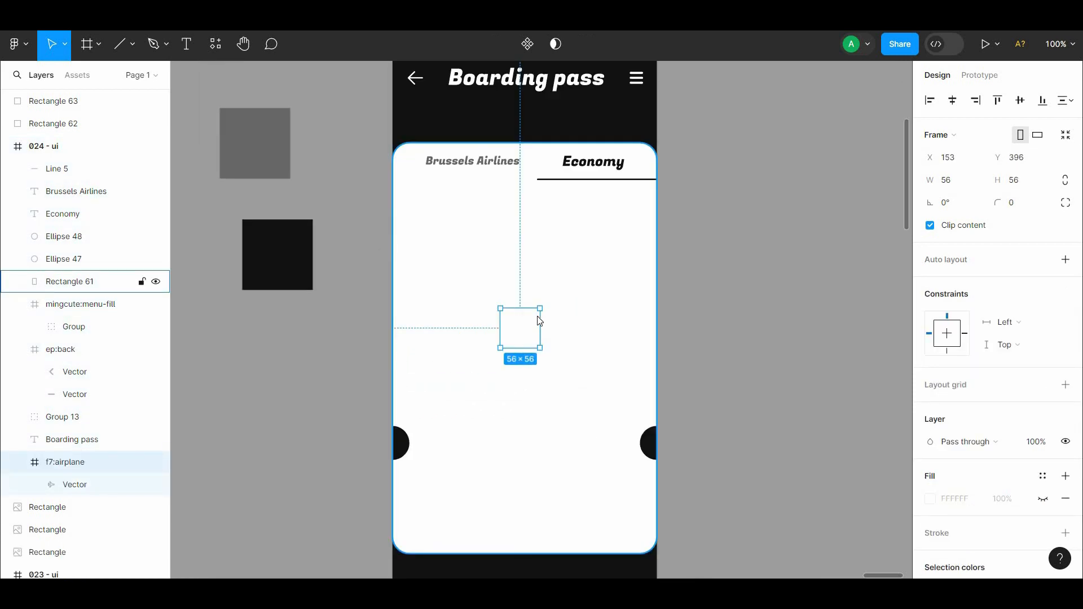
right_click(519, 327)
left_click(564, 242)
Step: Recolour the airplane icon green (34AF16)
scroll(1078, 310, "down", 3)
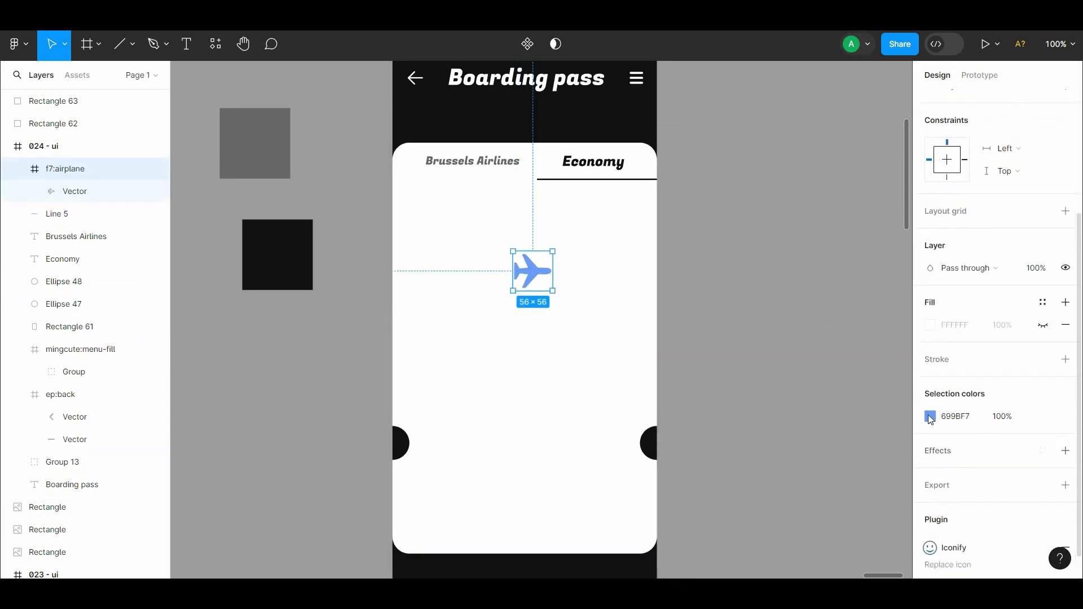
left_click(929, 413)
left_click(822, 511)
key("Escape")
key("Escape")
Step: Centre the airplane icon horizontally on the white card
left_click_drag(621, 309, 628, 323)
left_click_drag(551, 306, 545, 294)
left_click(615, 274, "shift")
left_click(791, 217)
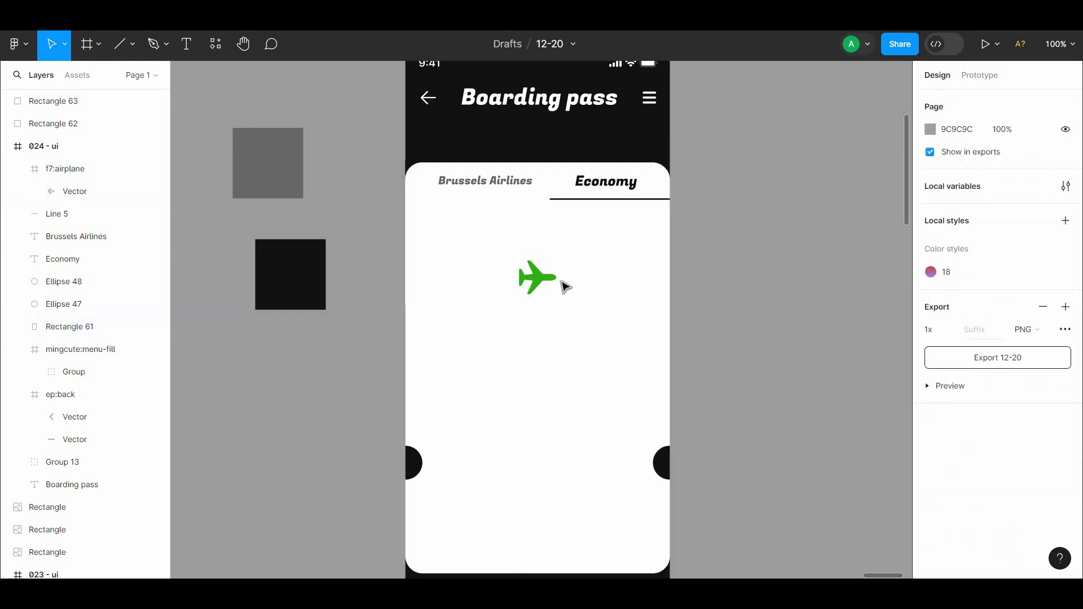
left_click(553, 279)
left_click(700, 275)
left_click_drag(697, 271, 689, 246)
Step: Check the placement and text settings of the Brussels Airlines and Economy headings
left_click(508, 158)
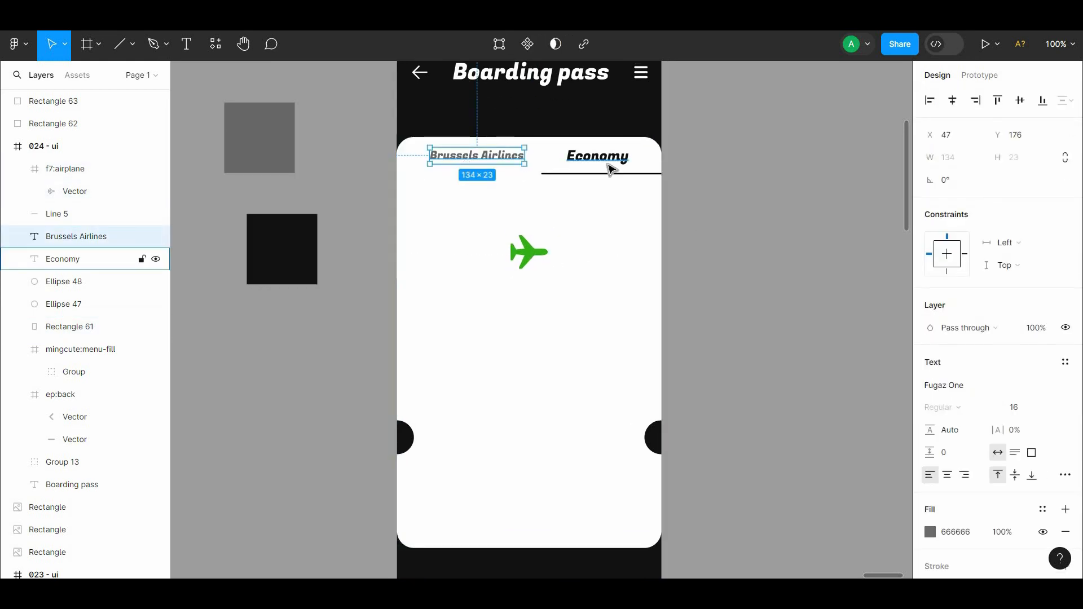
left_click(693, 164)
left_click(490, 158)
key("alt")
left_click(612, 156)
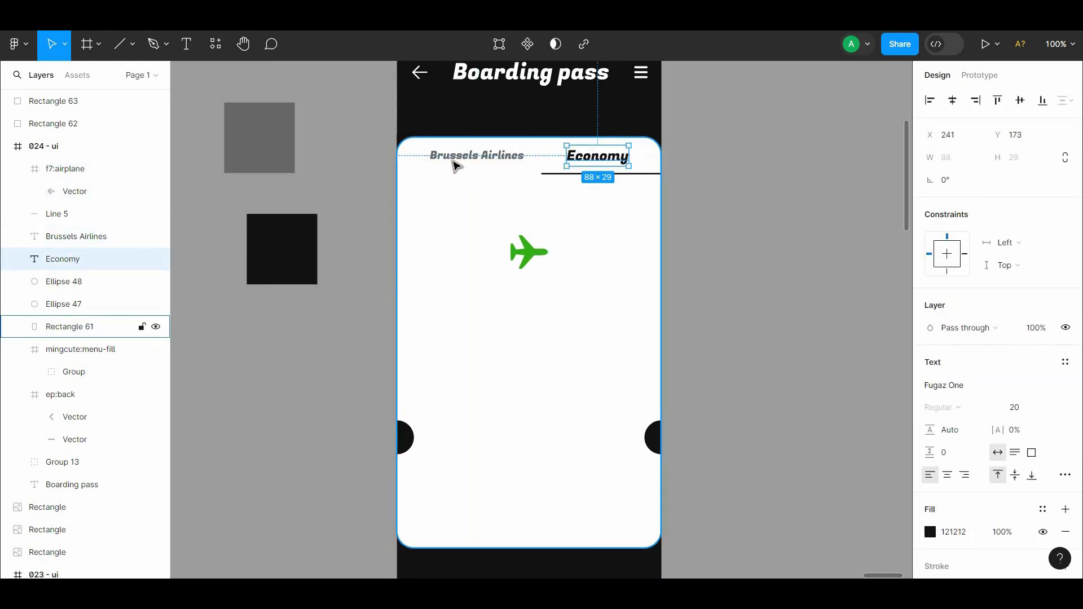
left_click(749, 176)
left_click_drag(750, 176, 750, 162)
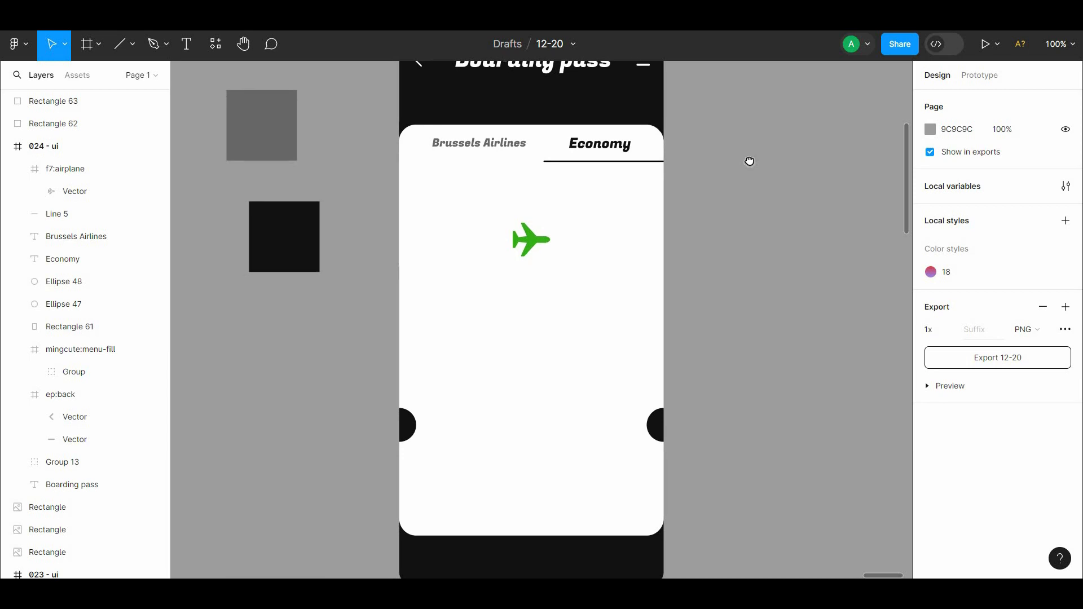
scroll(715, 171, "up", 1)
scroll(714, 172, "down", 1)
Step: Move the airplane icon slightly higher on the card, keeping it near the horizontal centre
left_click(537, 250)
left_click_drag(541, 254, 548, 247)
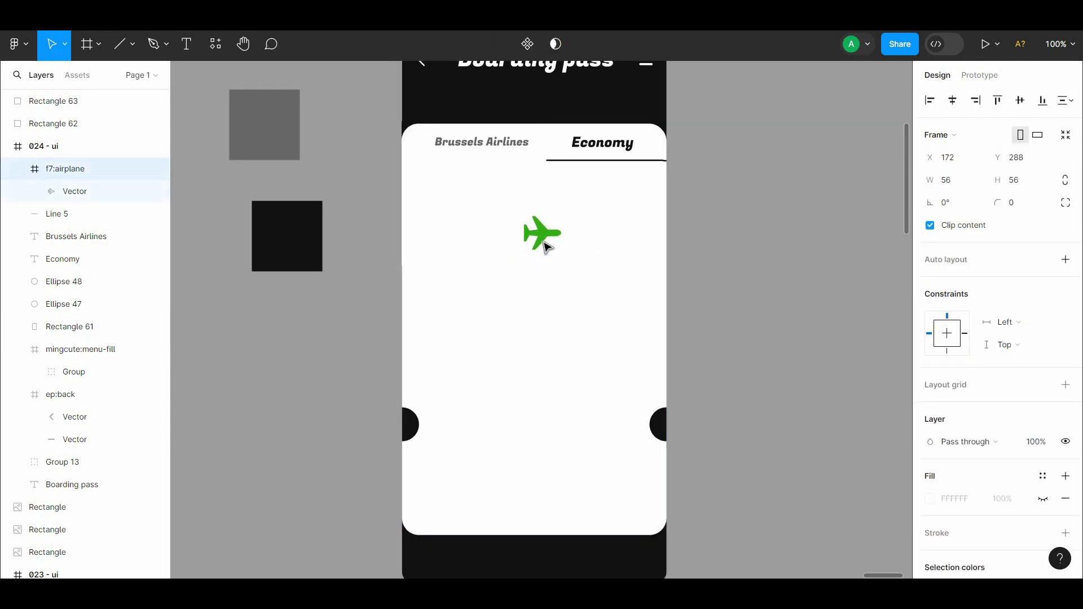
left_click(730, 214)
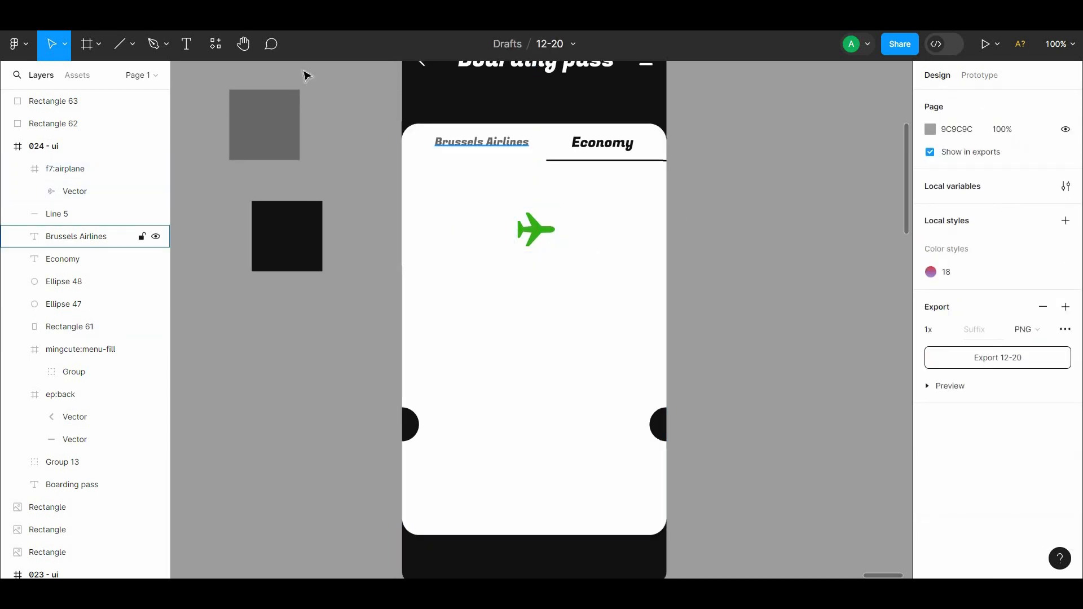
Step: Add the text "CAI" at font size 32 and place it left of the airplane icon at X 47, Y 287
left_click(474, 195)
type("CAI")
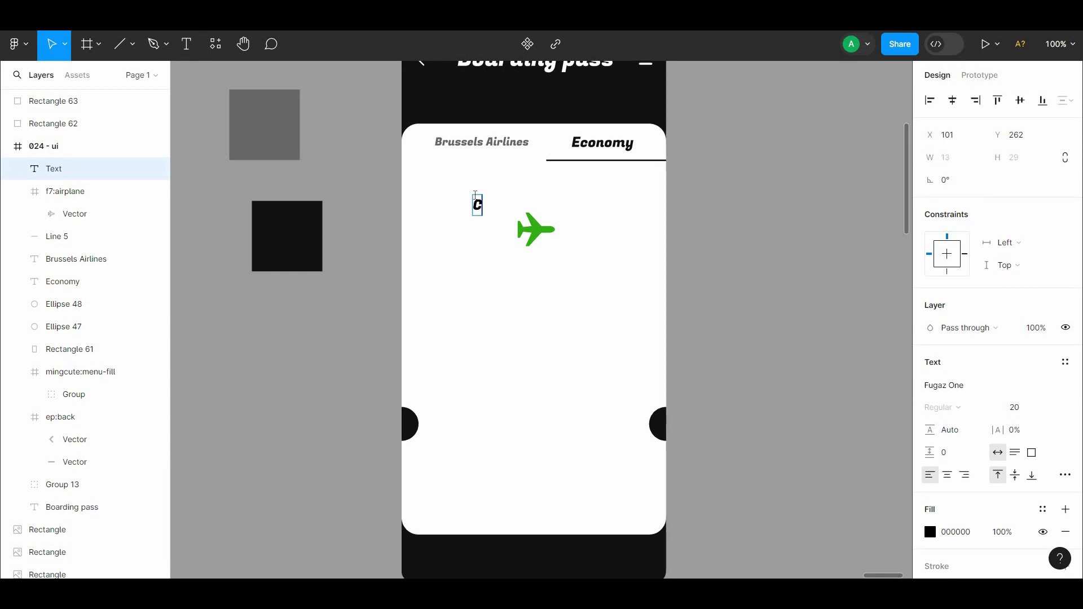
left_click(1061, 414)
left_click(1036, 443)
left_click_drag(497, 215, 463, 241)
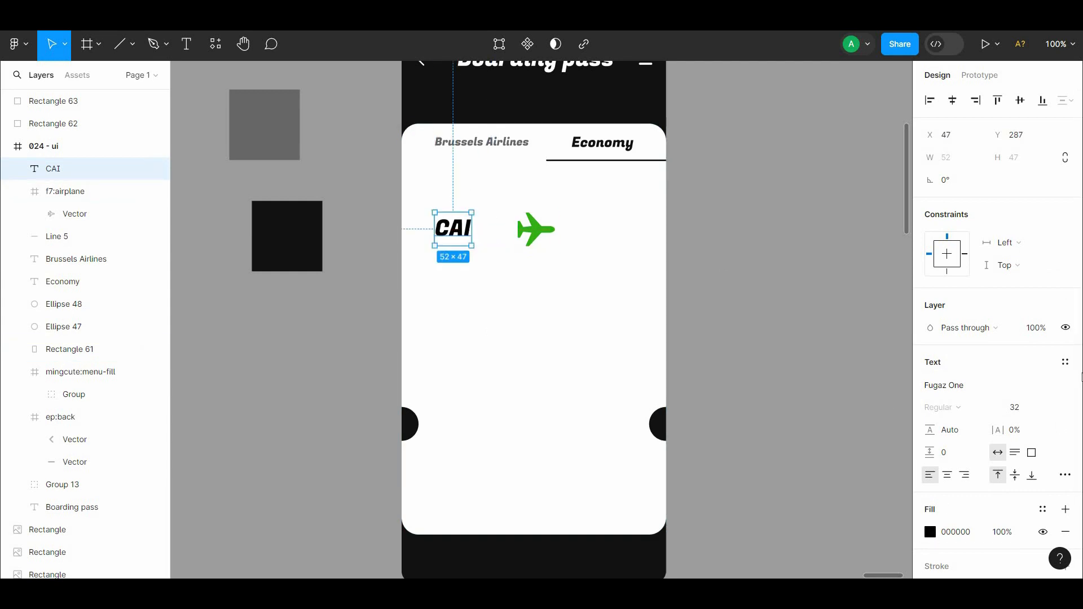
Step: Try the airplane's green on the CAI text, and finally fill it with 121212 sampled from the dark square
key("i")
left_click(535, 230)
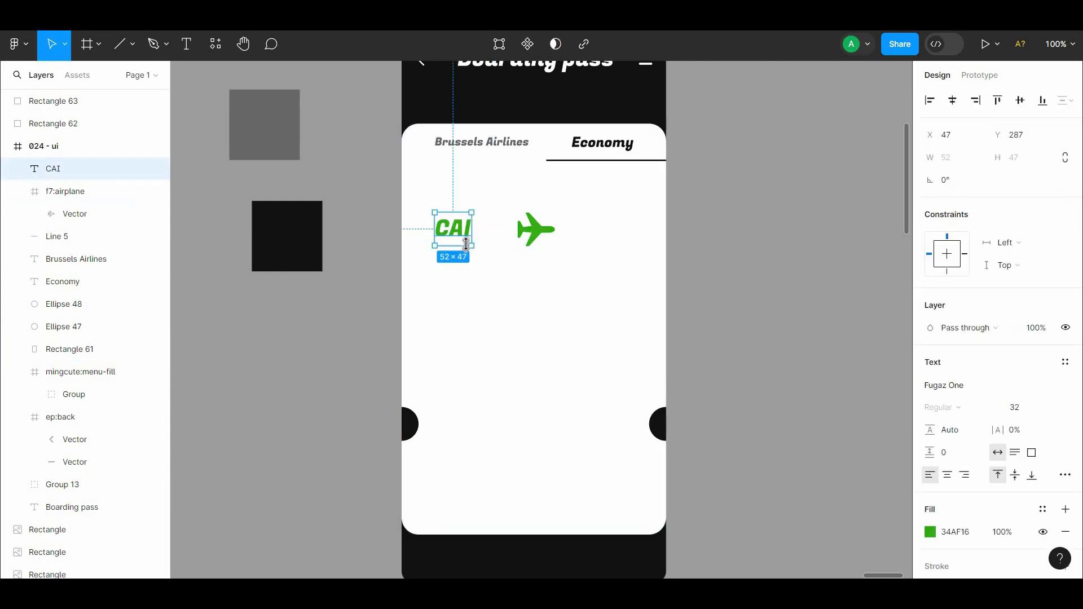
key("i")
left_click(305, 228)
left_click(370, 237)
Step: Move the CAI text closer to the card's left edge, to X 32
double_click(457, 232)
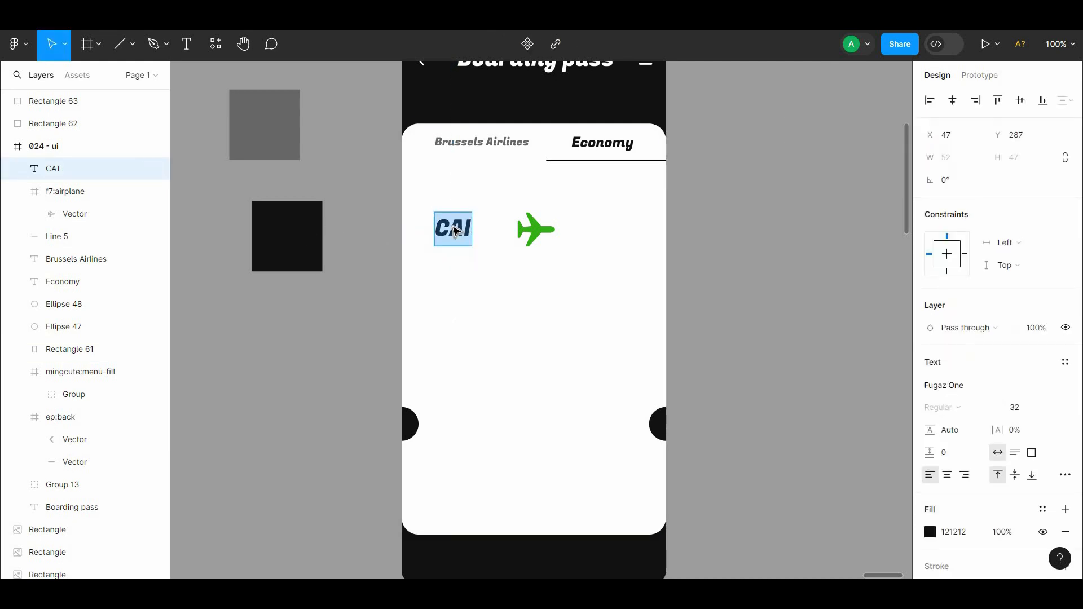
left_click(395, 255)
left_click_drag(464, 235, 454, 234)
left_click(371, 277)
left_click_drag(482, 282, 463, 289)
left_click_drag(515, 247, 517, 248)
key("Escape")
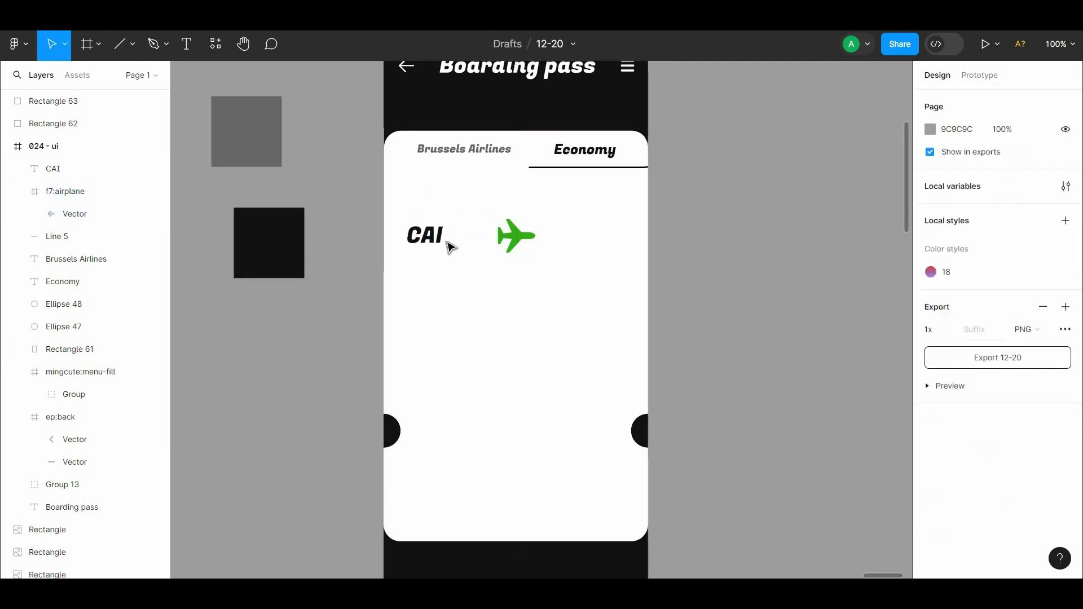
Step: Duplicate the CAI text to the right of the airplane at X 282 and rewrite the copy as "LHR"
left_click_drag(446, 241, 616, 250)
double_click(609, 246)
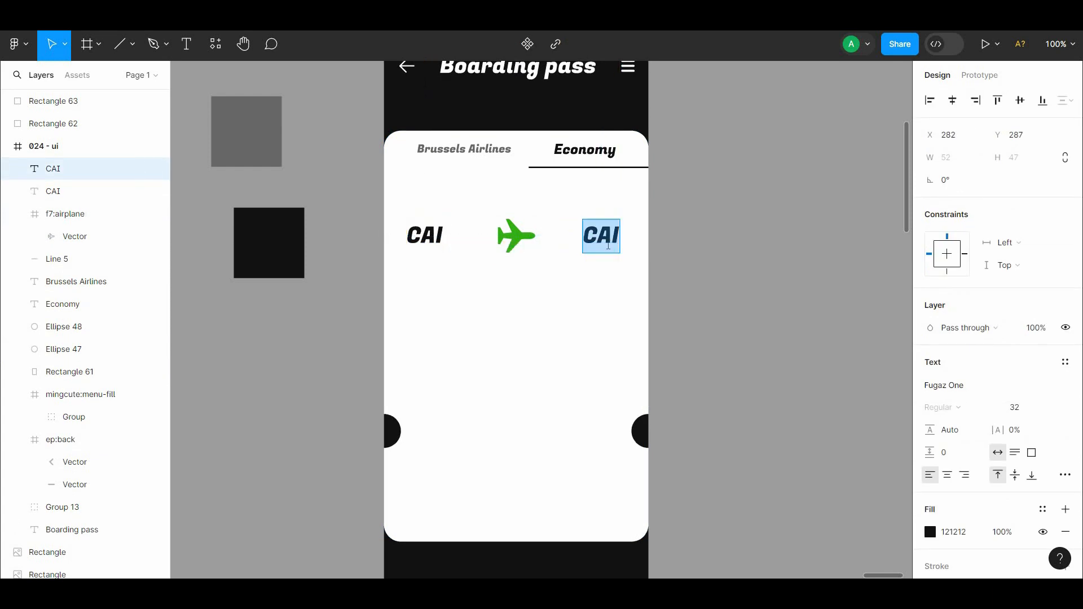
left_click(426, 236)
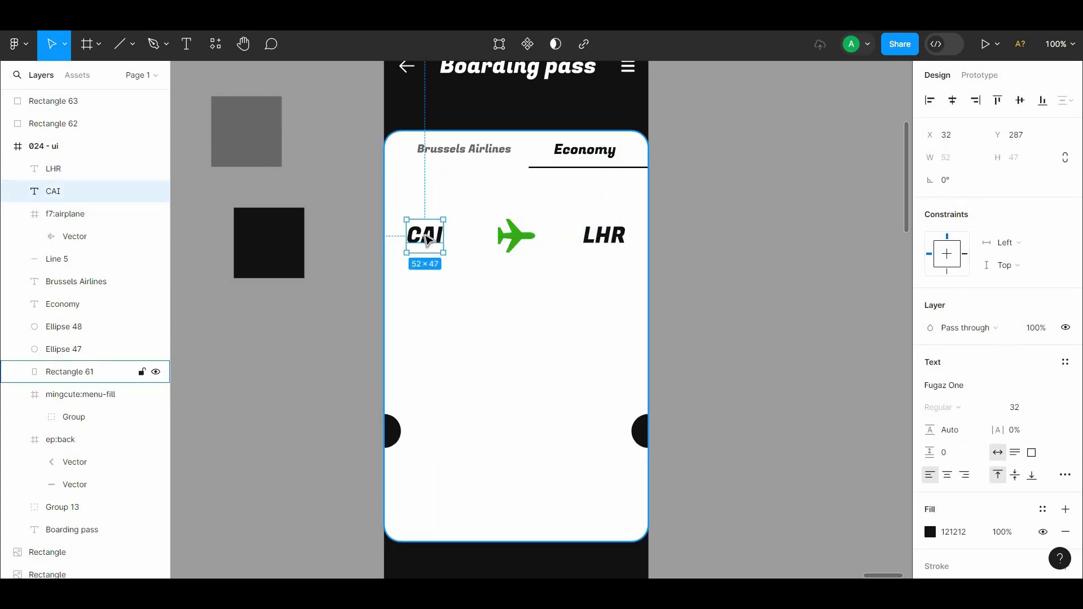
left_click(605, 235)
left_click(703, 253)
scroll(704, 254, "down", 1)
Step: Align the LHR text, airplane icon and CAI text along their vertical centres
left_click(609, 220)
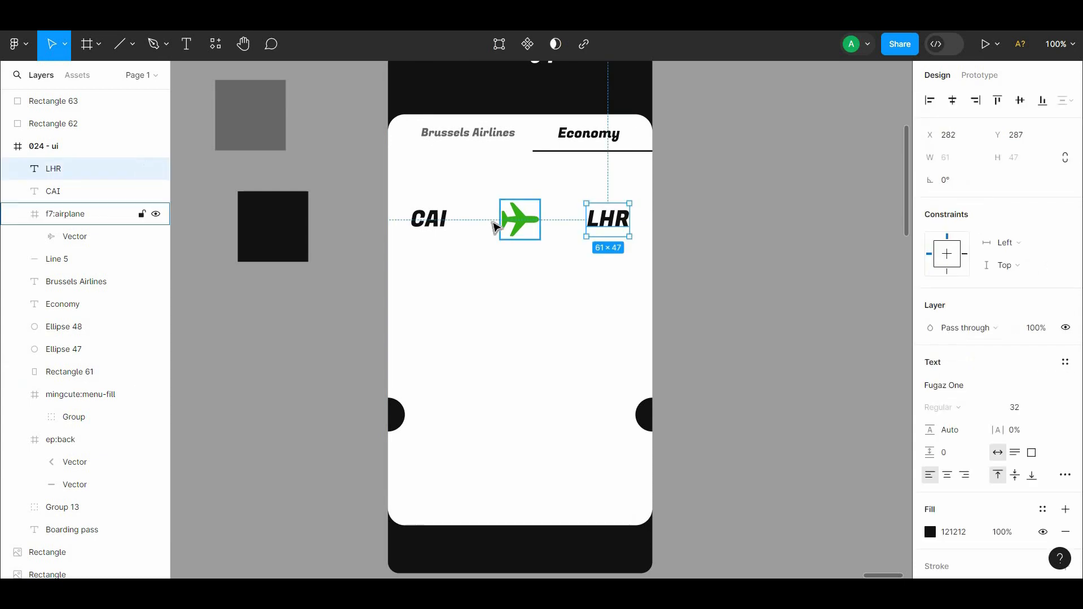
left_click(503, 221, "shift")
left_click(442, 220, "shift")
left_click(1019, 101)
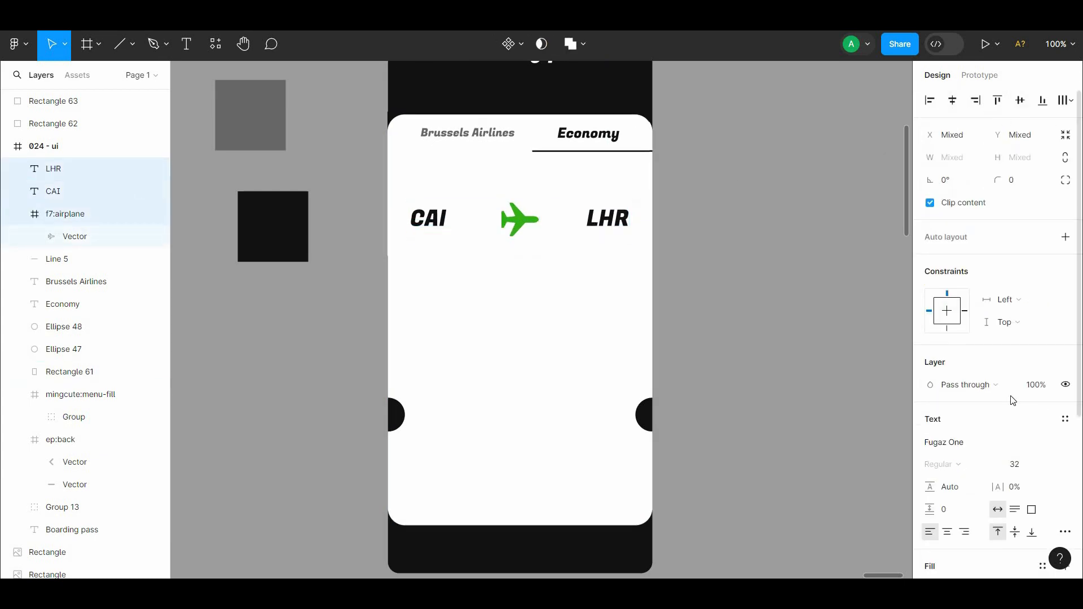
scroll(1079, 372, "down", 3)
left_click(694, 309)
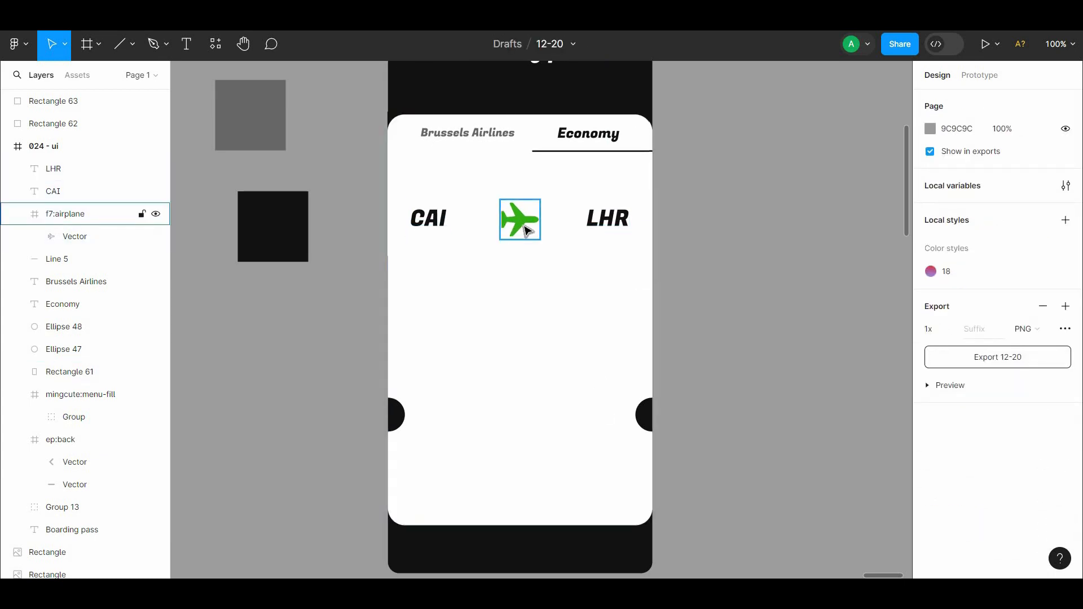
Step: Move the airplane icon straight down to Y 345, beneath the row of airport codes
scroll(417, 252, "up", 1)
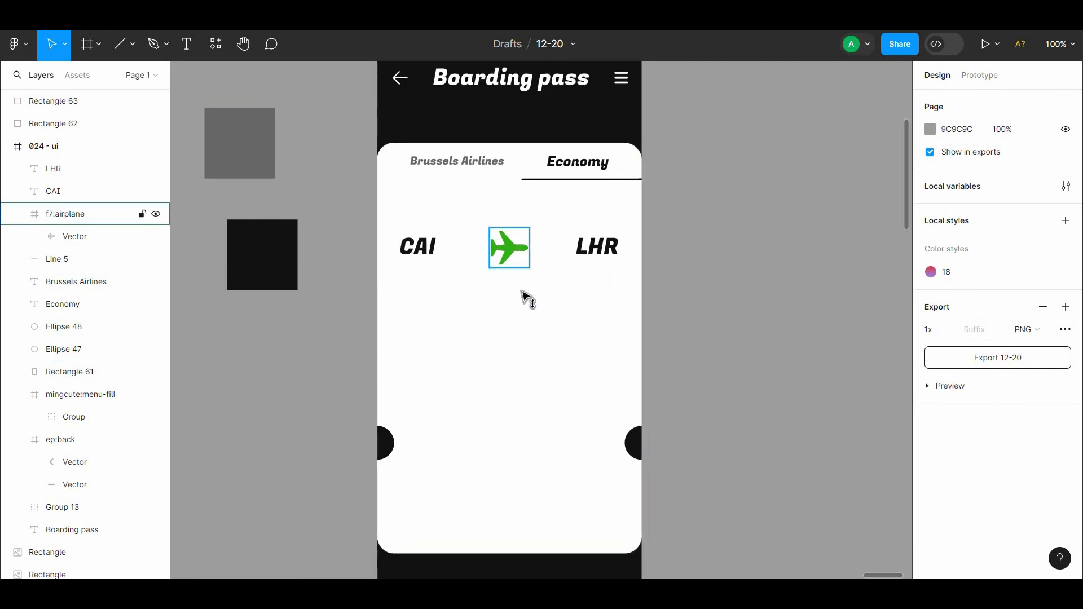
left_click_drag(520, 247, 519, 292)
left_click(351, 291)
Step: Add the date text "23/2/24" in a smaller font size, placed between CAI and LHR
left_click(510, 235)
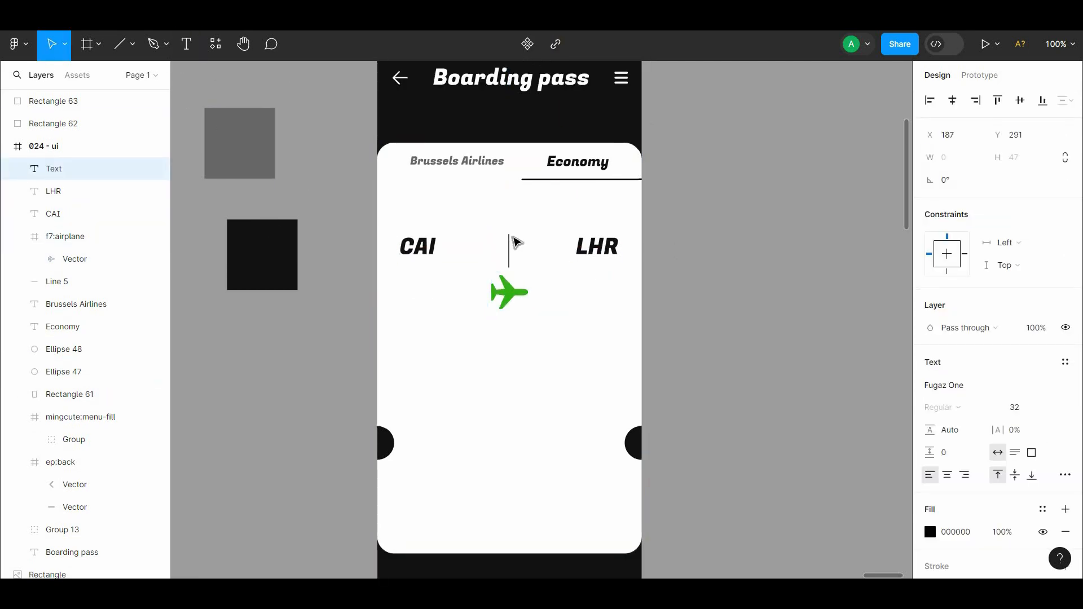
type("20")
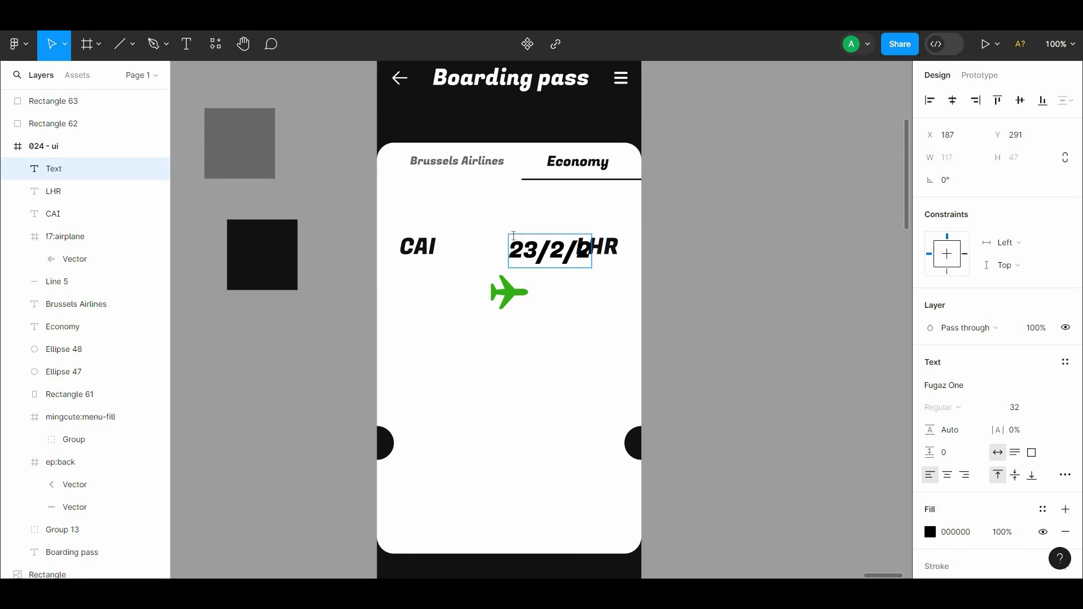
left_click_drag(555, 260, 519, 246)
left_click(1016, 407)
left_click(1032, 356)
Step: Align the CAI, 23/2/24 and LHR texts in one row and space them evenly at 65
left_click(418, 248, "shift")
left_click(597, 247, "shift")
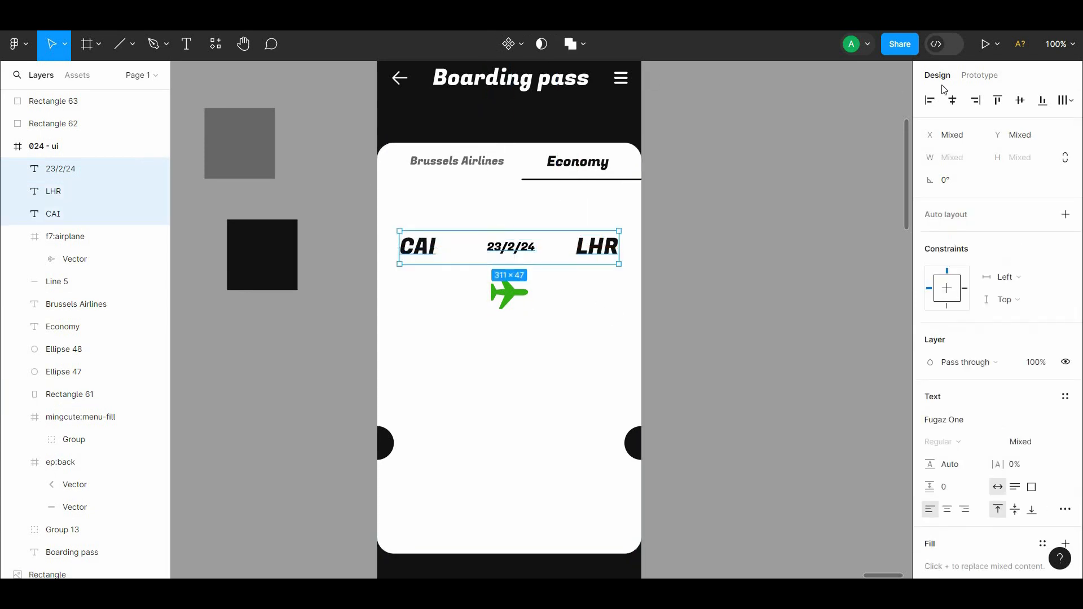
left_click(690, 229)
left_click(590, 249)
left_click(511, 248, "shift")
left_click(424, 249, "shift")
left_click(613, 258)
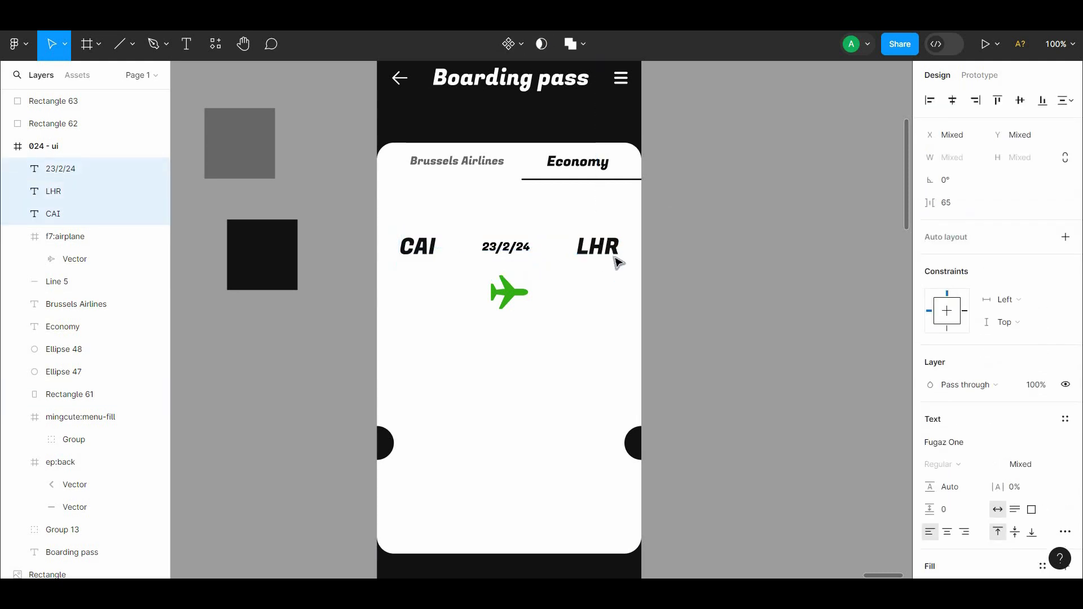
left_click(671, 255)
left_click(507, 256)
left_click(702, 323)
Step: Enlarge the CAI and LHR texts to font size 48 and fit both within the card
left_click(604, 252)
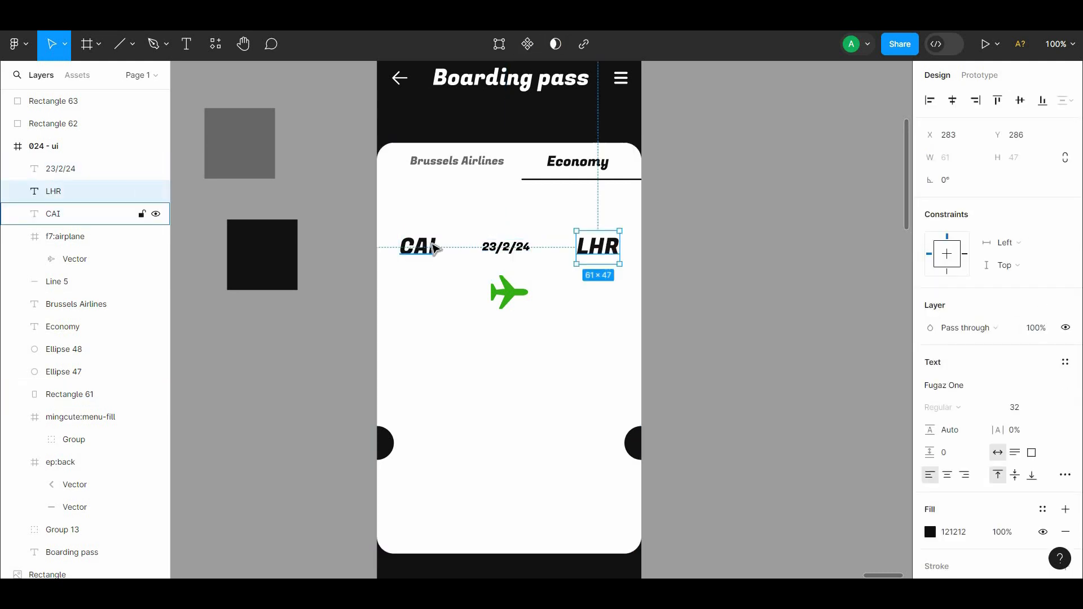
left_click(418, 247, "shift")
left_click(1053, 466)
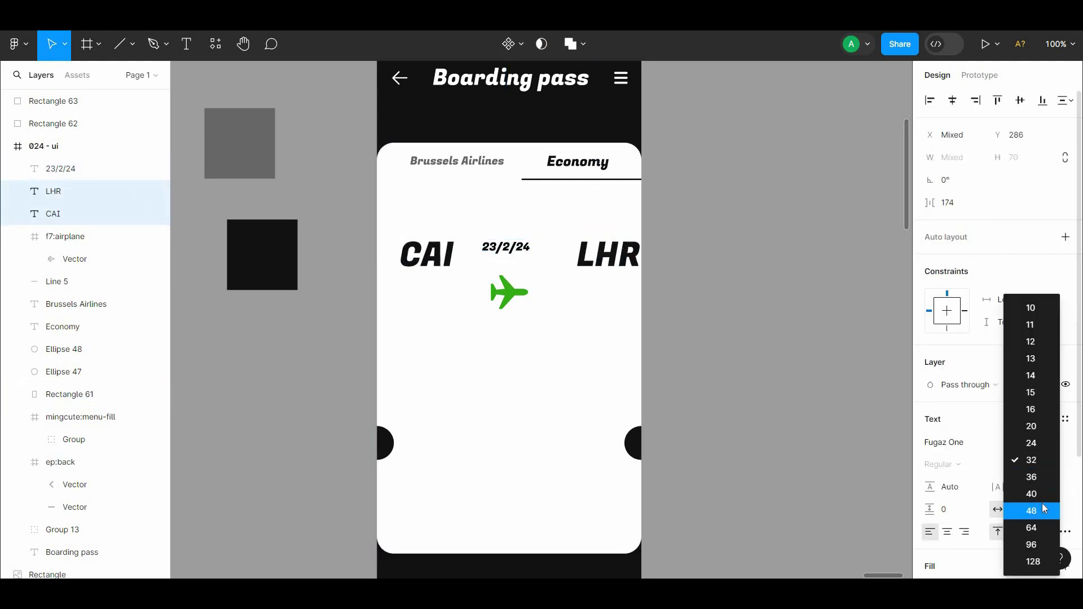
left_click(1042, 505)
left_click_drag(605, 249, 578, 255)
key("ctrl+z")
Step: Align the enlarged LHR and CAI texts with the date along their vertical centres
left_click(865, 164)
left_click(625, 260)
left_click(427, 256, "shift")
left_click(499, 248, "shift")
left_click(1020, 100)
key("Escape")
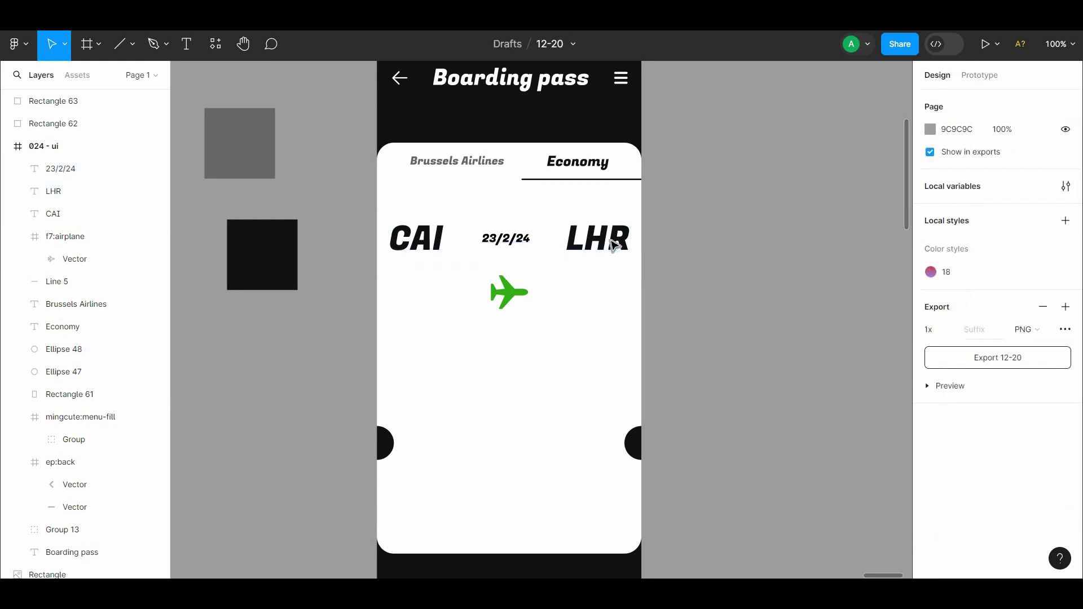
Step: Space the CAI, 23/2/24 and LHR texts evenly at 53 and wrap them in a single frame
left_click(599, 239)
left_click(506, 238, "shift")
left_click(417, 238, "shift")
right_click(623, 260)
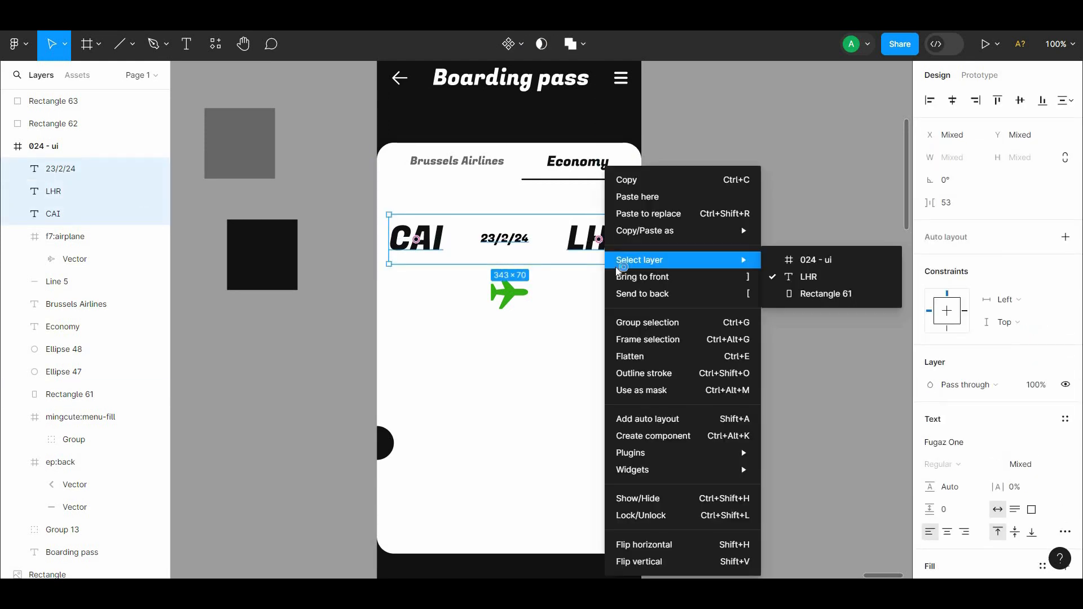
left_click(632, 338)
left_click(698, 226)
Step: Unify the text colours in the airport-code frame to 121212 sampled from the dark square
scroll(698, 226, "down", 1)
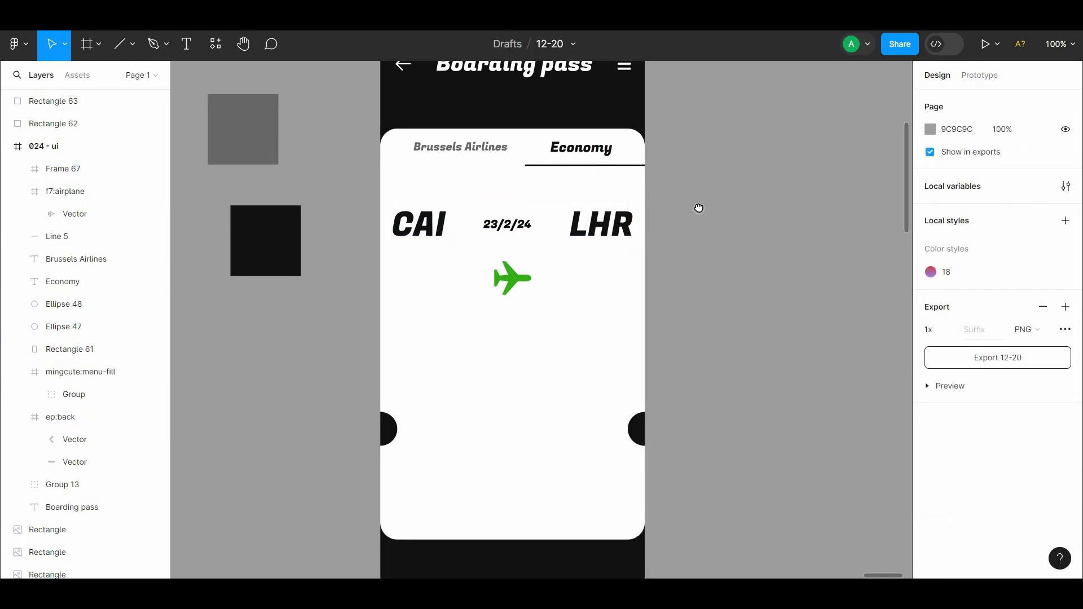
scroll(702, 212, "left", 1)
left_click(64, 192)
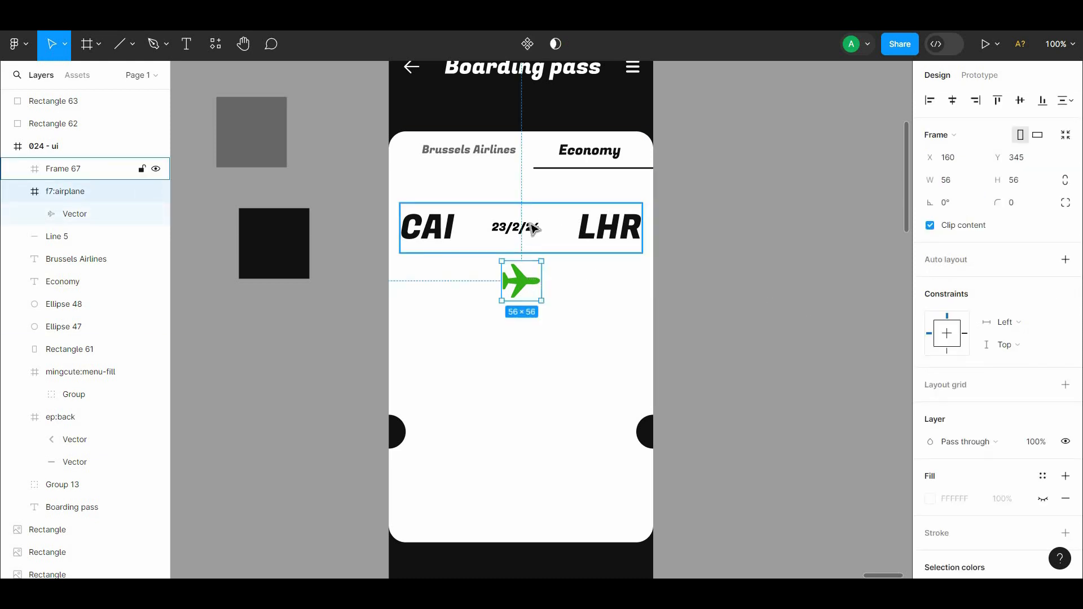
left_click(63, 169)
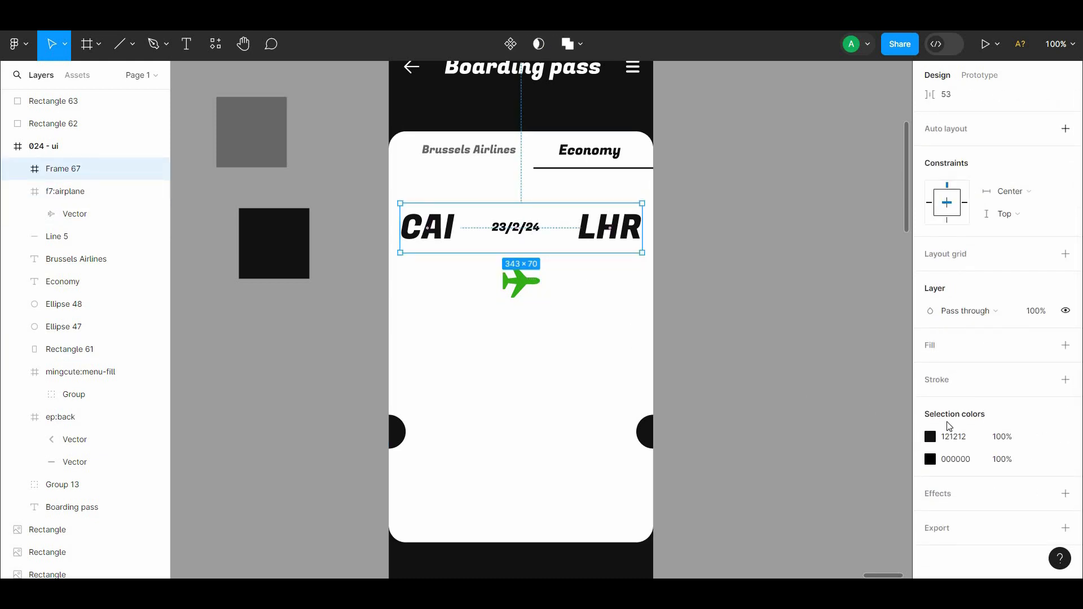
left_click(931, 436)
key("i")
left_click(285, 234)
left_click(338, 321)
Step: Nudge the airplane icon 13 px down and scale it down slightly beneath the date
scroll(451, 282, "down", 1)
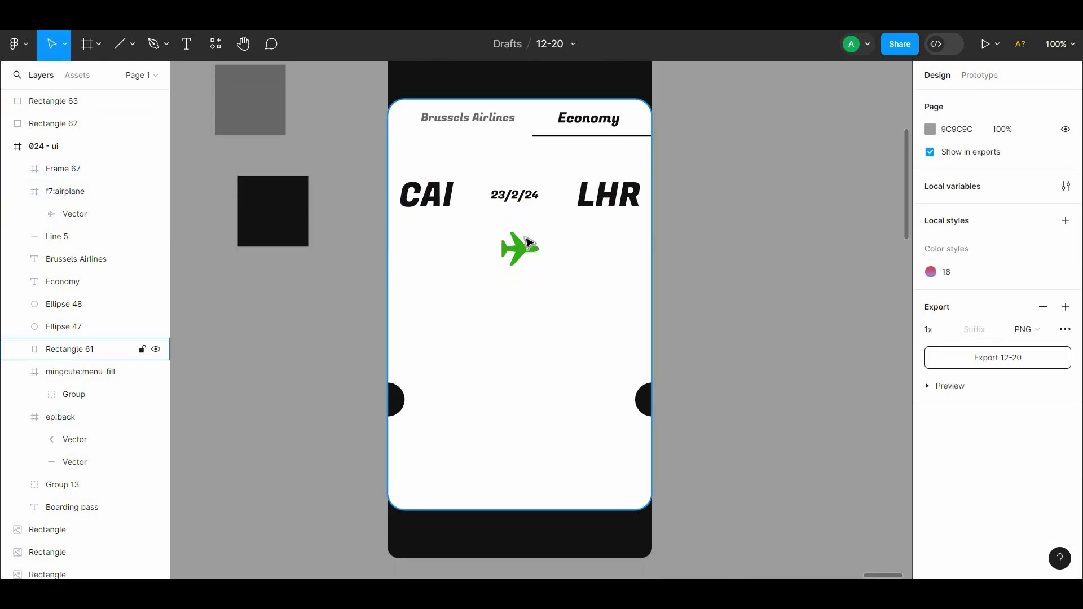
left_click(528, 243)
key("Down")
key("Down")
key("Down")
key("Down")
key("Down")
key("Down")
key("Down")
key("Down")
key("Down")
key("Down")
key("Down")
key("Down")
key("Down")
left_click_drag(539, 278, 534, 272)
key("Escape")
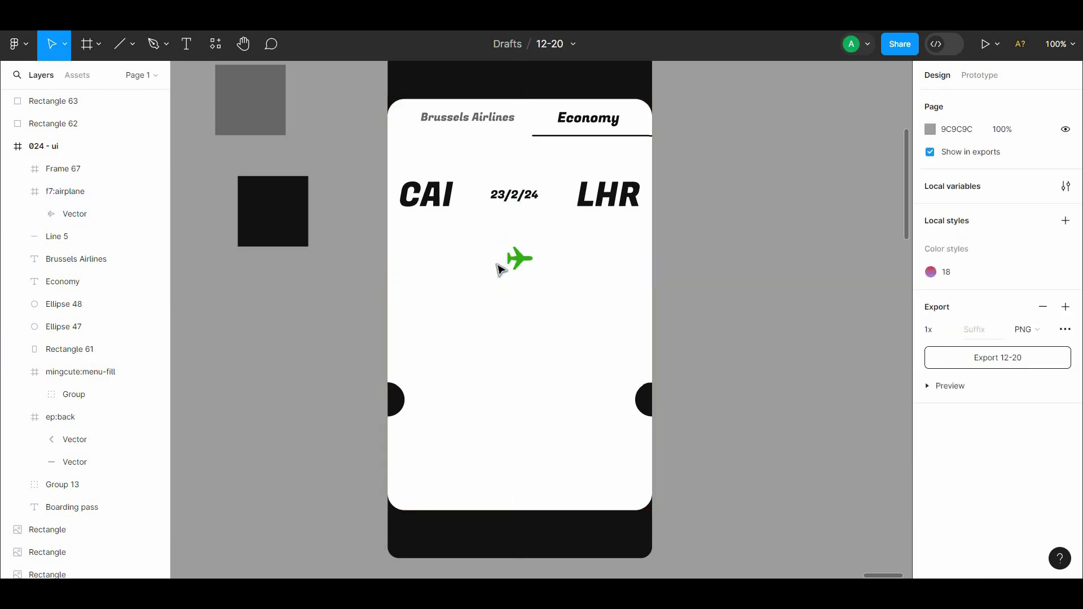
Step: Draw a horizontal line about 175 px long running through the middle of the airplane icon
key("ctrl+plus")
scroll(531, 305, "up", 3)
left_click(513, 267)
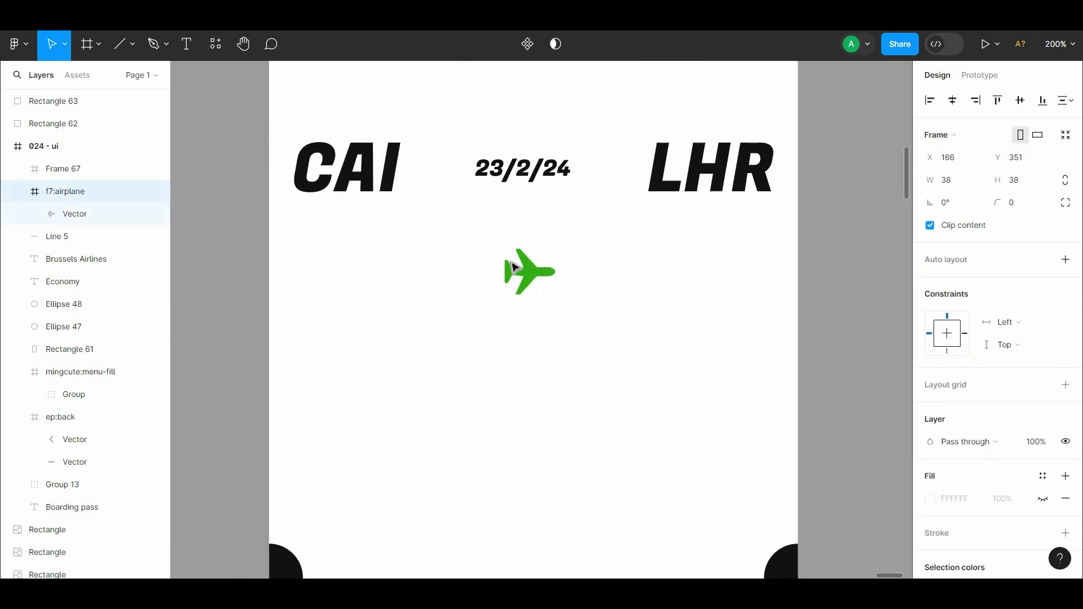
left_click(123, 47)
left_click_drag(401, 276, 471, 276)
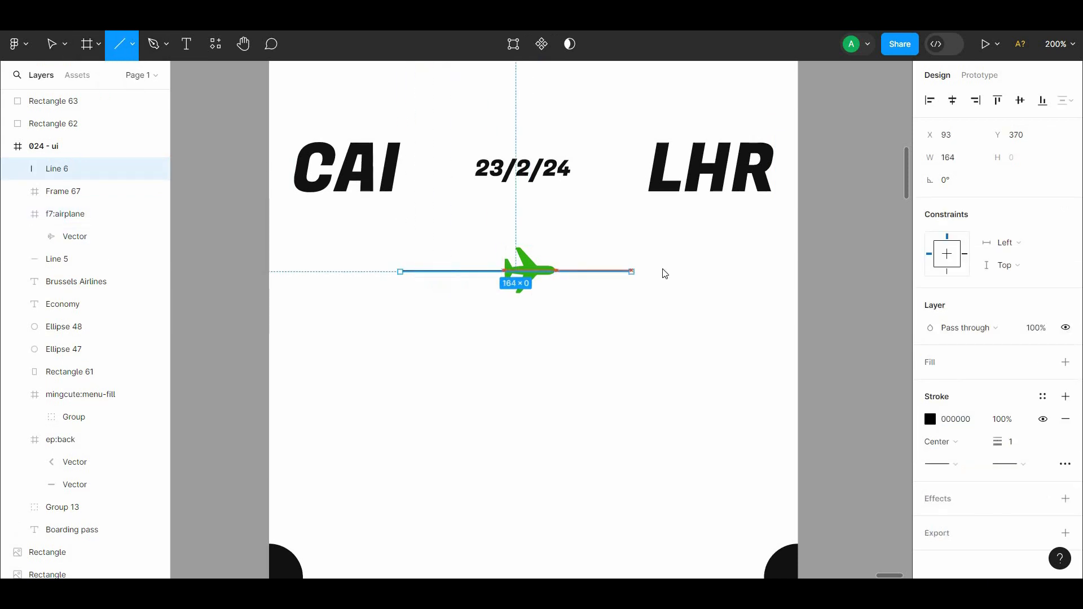
left_click(743, 283)
right_click(556, 272)
left_click(612, 294)
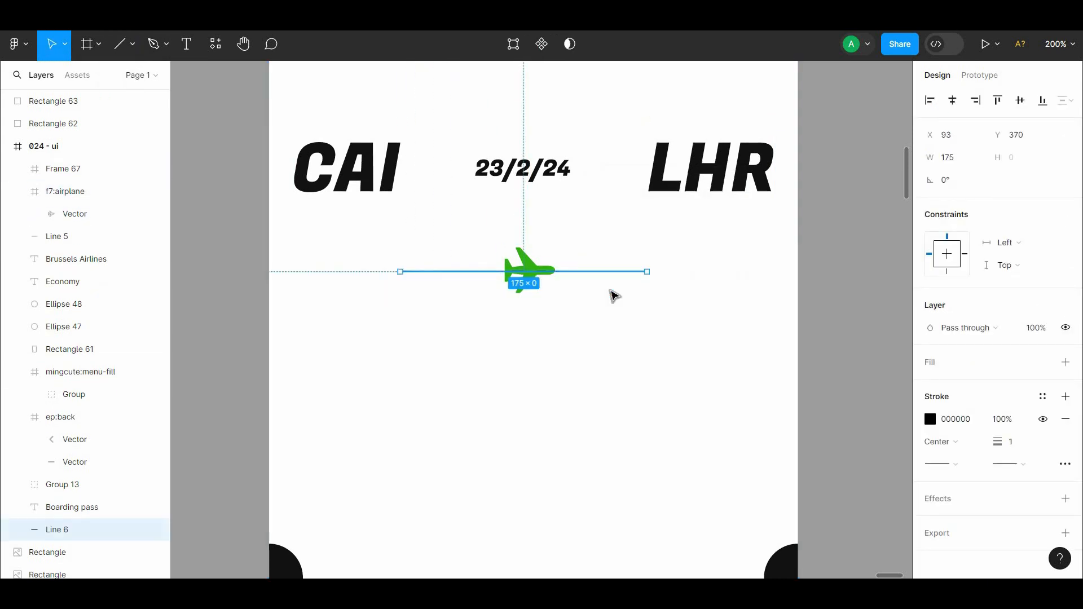
key("ctrl+z")
Step: Move the new line's layer directly below Line 5 so it sits behind the airplane icon
left_click(716, 290)
left_click(110, 177)
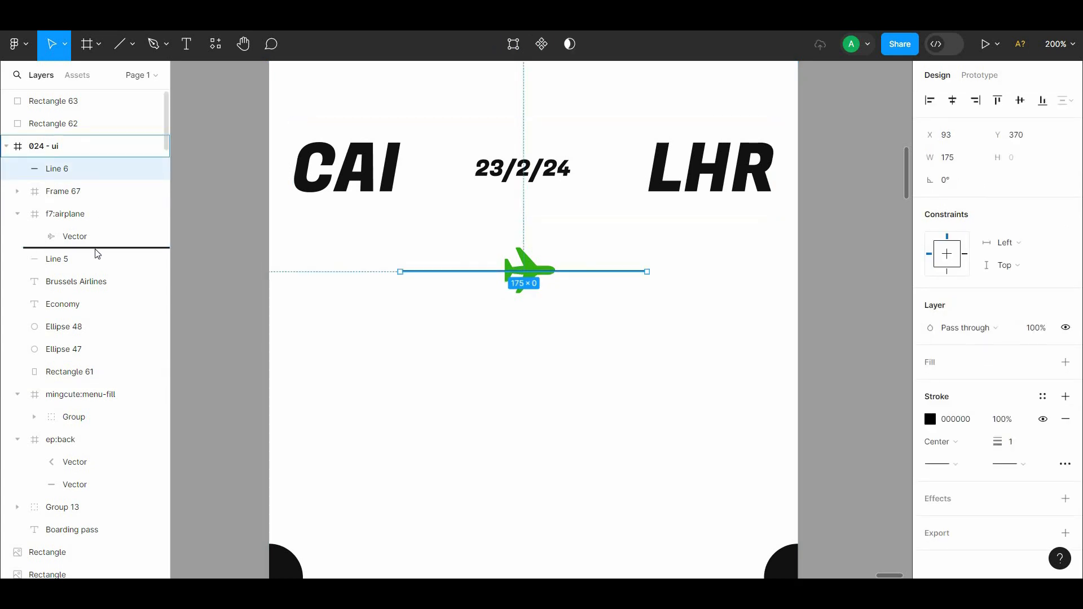
left_click_drag(97, 254, 131, 269)
left_click(314, 273)
left_click(440, 273)
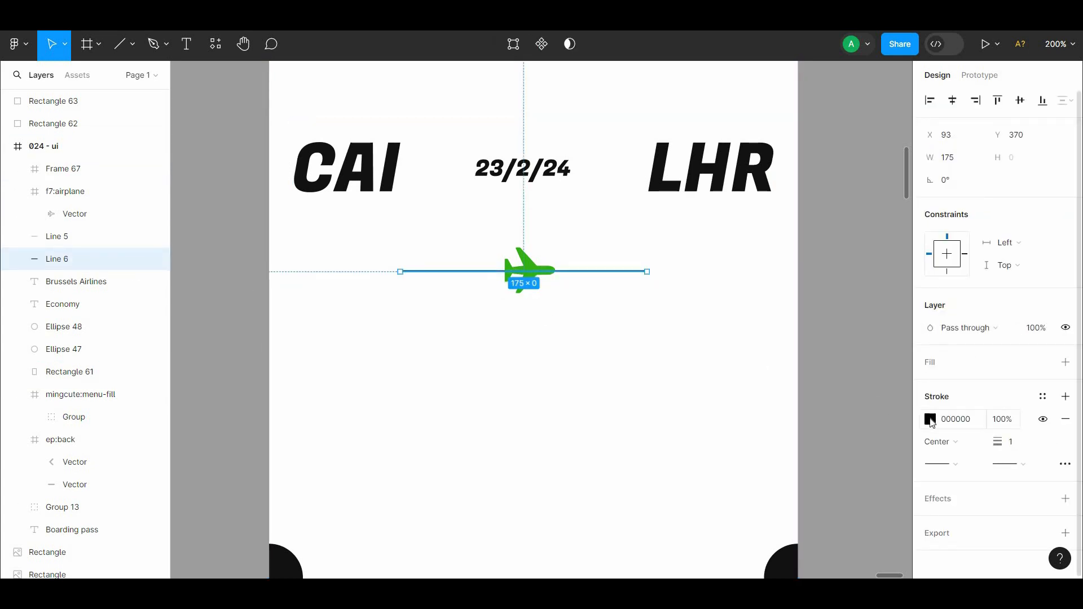
Step: Set the route line's stroke colour to 121212
left_click(931, 420)
left_click(763, 406)
left_click(761, 169)
Step: Try a reversed triangle as the route line's start point and a circle arrow as its end point
left_click(965, 468)
left_click(965, 469)
left_click(972, 543)
left_click(952, 467)
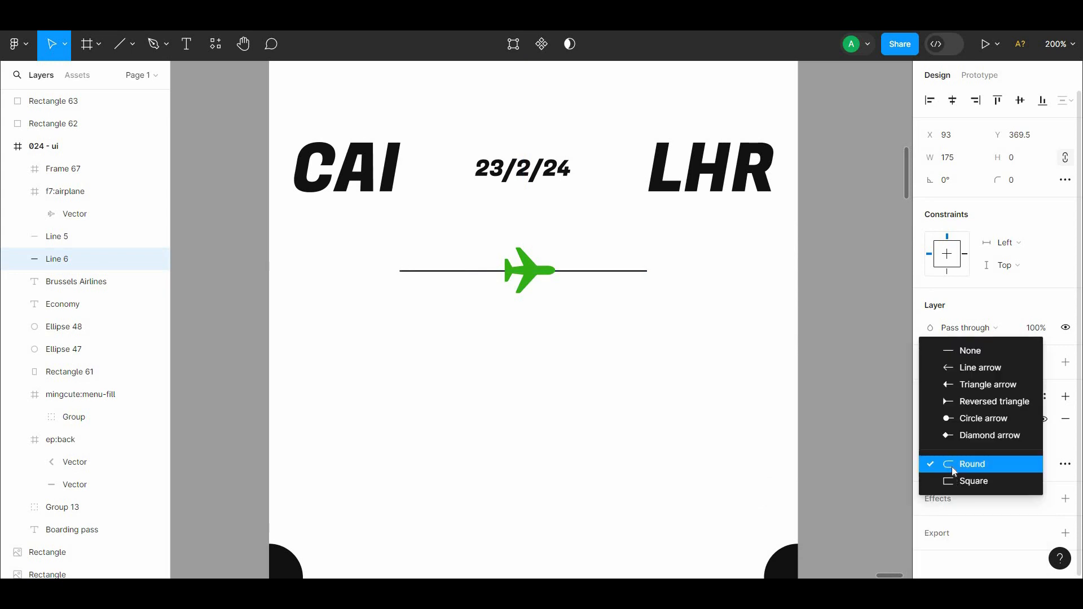
left_click(953, 405)
left_click(991, 464)
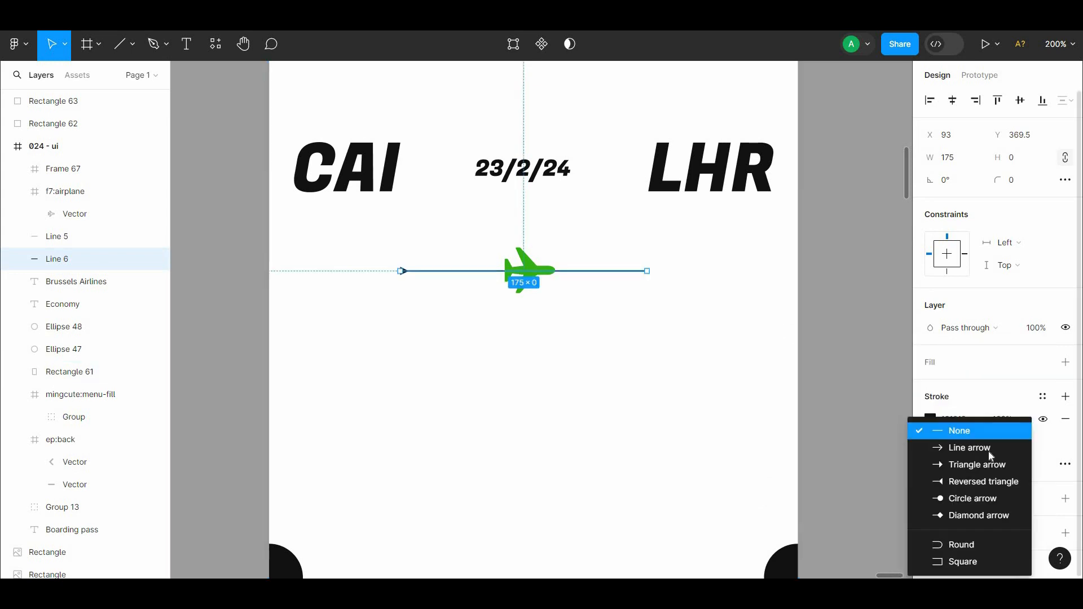
left_click(992, 498)
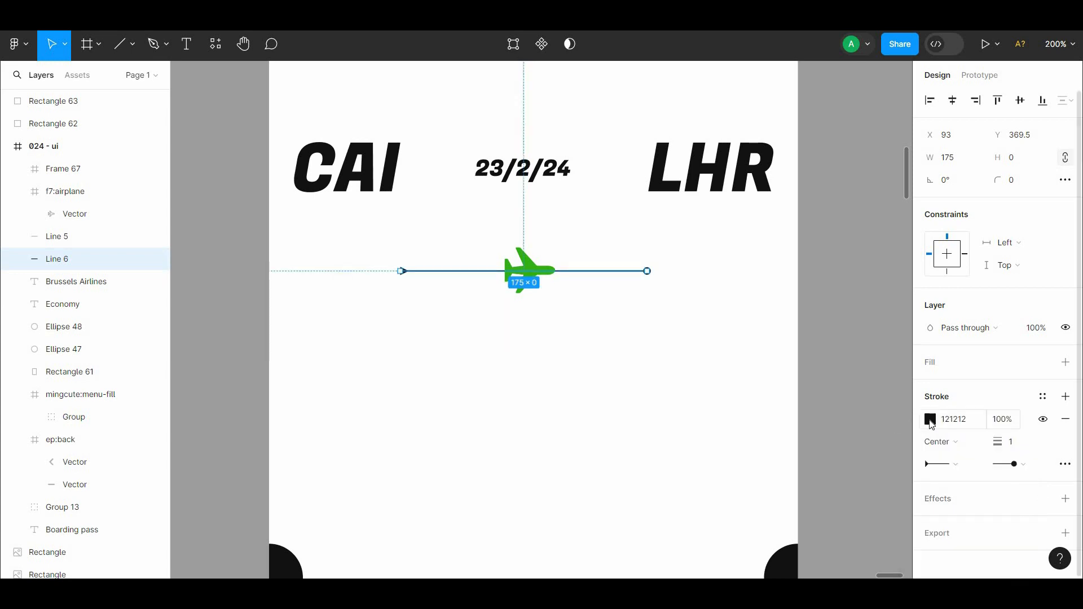
left_click(928, 417)
left_click(829, 125)
Step: Scale the airplane icon down to about 26 px and align it with the route line's vertical centre
left_click_drag(618, 249, 635, 259)
left_click(550, 285)
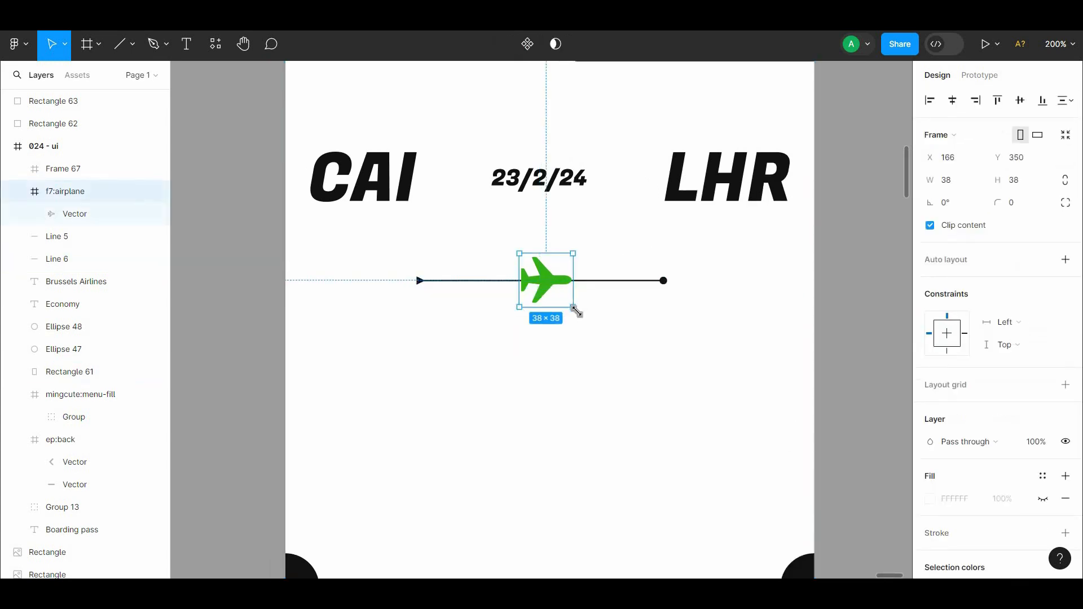
left_click(566, 282, "shift")
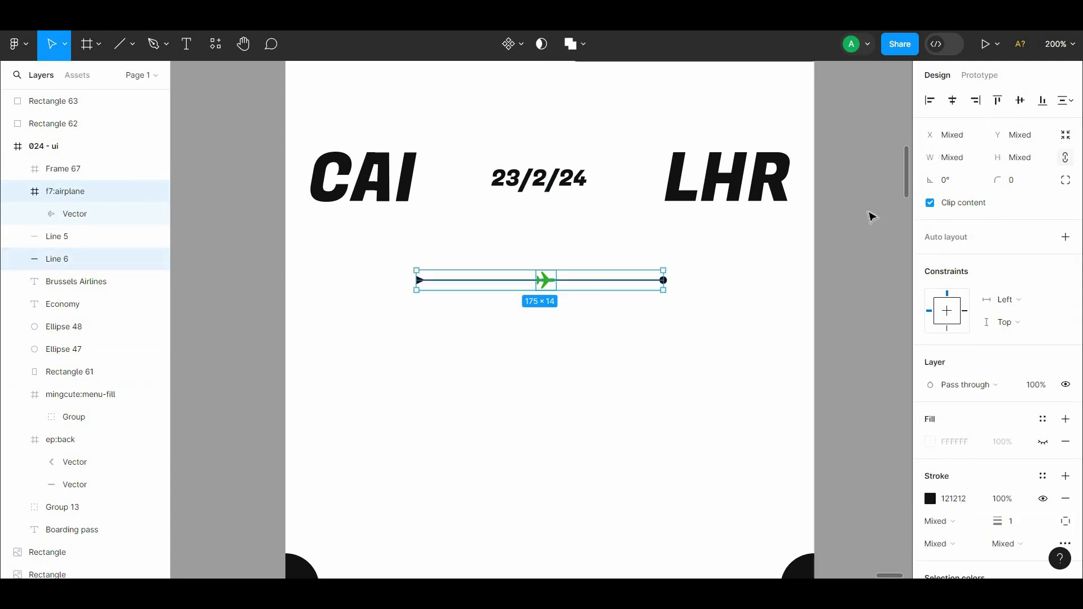
left_click(871, 215)
Step: Remove the end markers from both ends of the route line
scroll(548, 320, "up", 3)
left_click(668, 414)
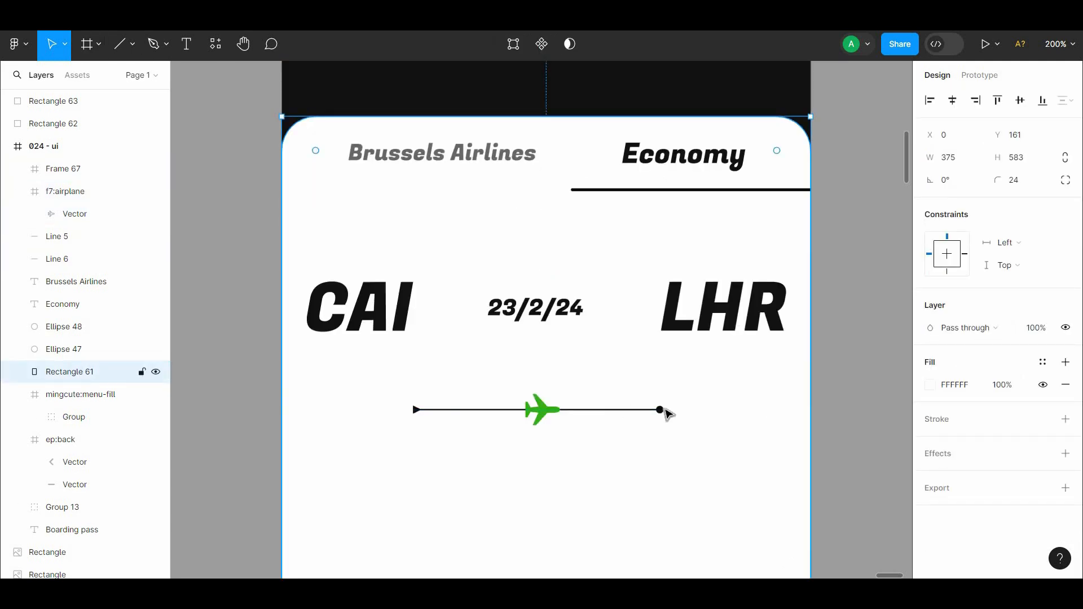
left_click(661, 411)
left_click(957, 464)
left_click(956, 464)
left_click(947, 414)
left_click(863, 400)
scroll(774, 382, "down", 1)
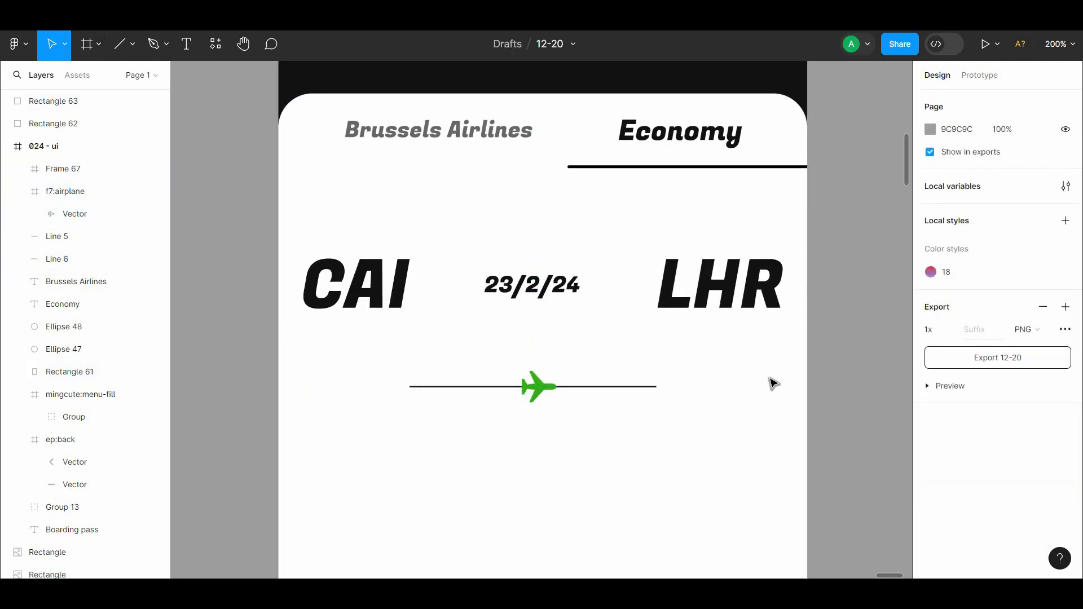
Step: Try an inner shadow and a different stroke weight on the route line
left_click(584, 349)
left_click_drag(998, 442, 982, 442)
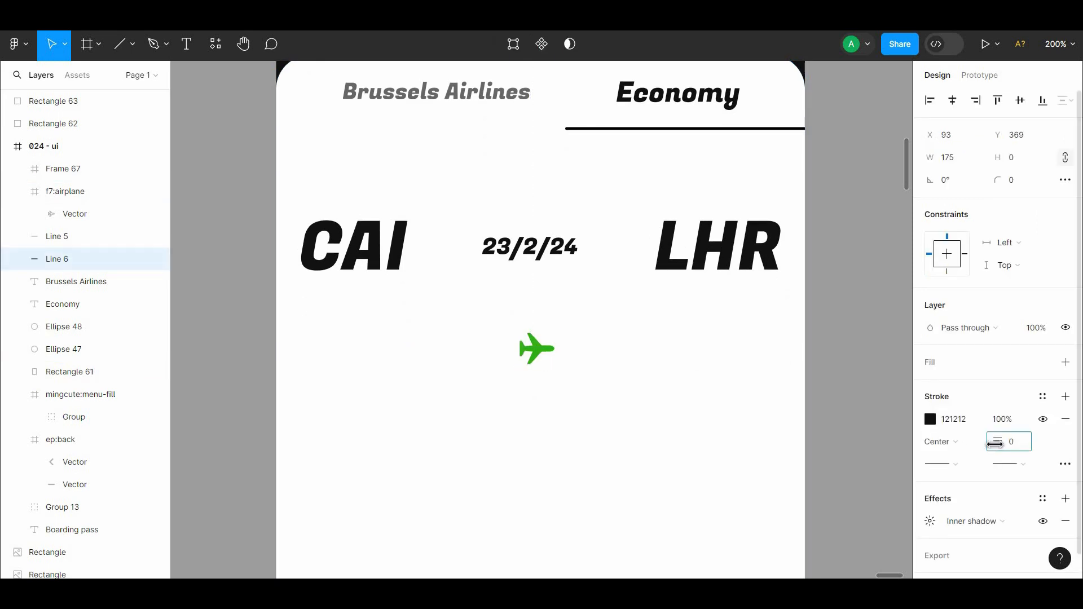
left_click(1017, 453)
left_click(876, 386)
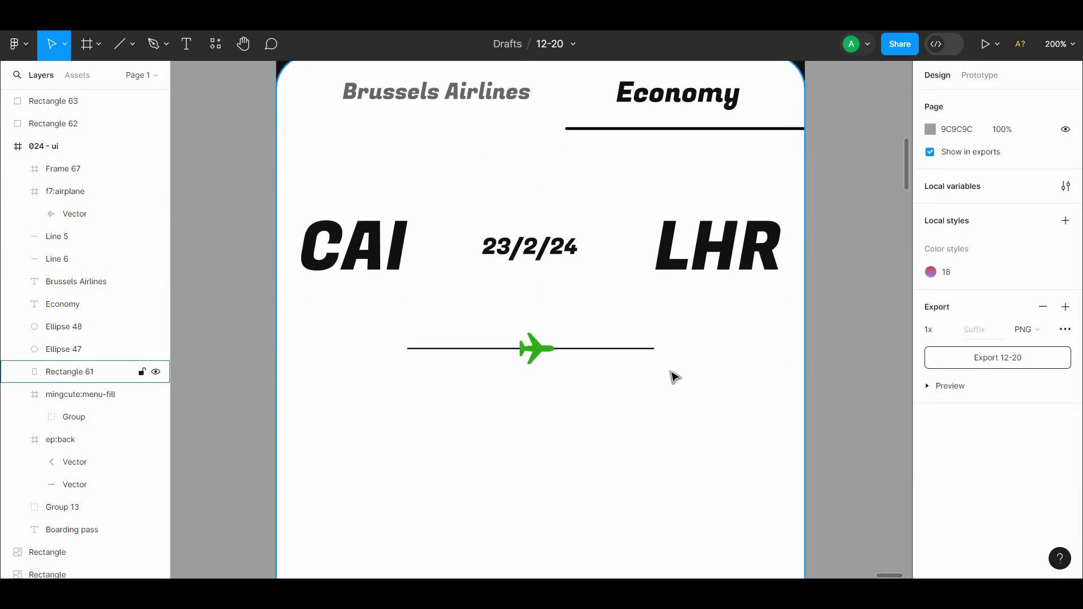
Step: Draw a 6 px circle on the route line's LHR end and fill it with 34AF16 sampled from the airplane
scroll(614, 307, "up", 3)
scroll(643, 300, "down", 2)
left_click(132, 43)
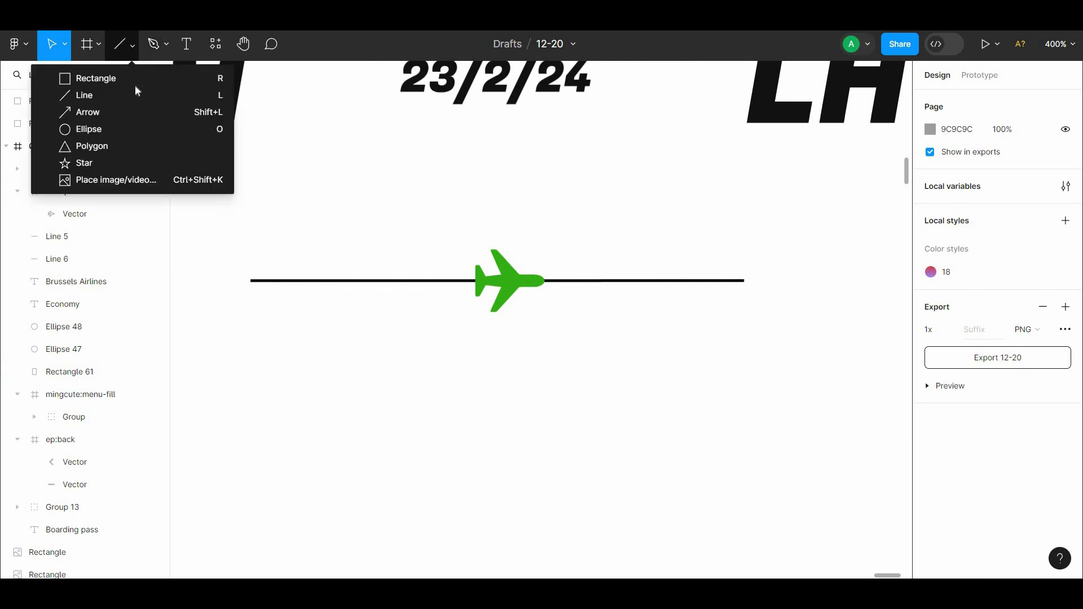
left_click(107, 128)
mouse_move(738, 274)
left_mouse_down()
mouse_move(752, 287)
mouse_move(279, 299)
left_mouse_up()
left_click(930, 385)
left_click(764, 412)
left_click(534, 281)
Step: Duplicate the green end circle onto the opposite end of the route line
left_click(745, 282)
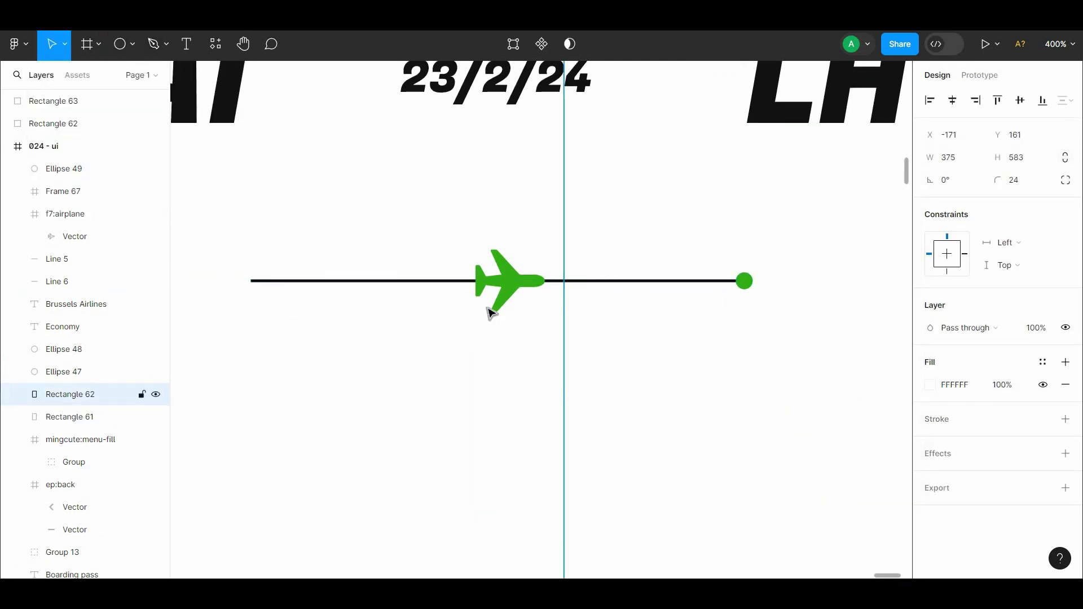
key("ctrl+z")
left_click_drag(742, 280, 247, 302)
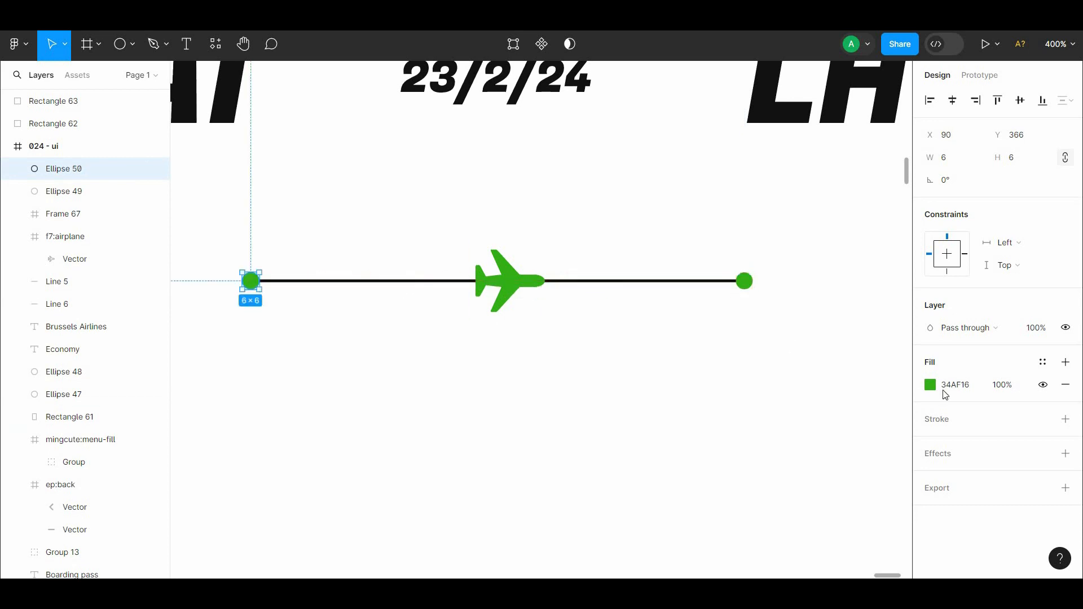
Step: Apply a layer blur of about 2.2 to both green end circles
left_click(745, 281, "shift")
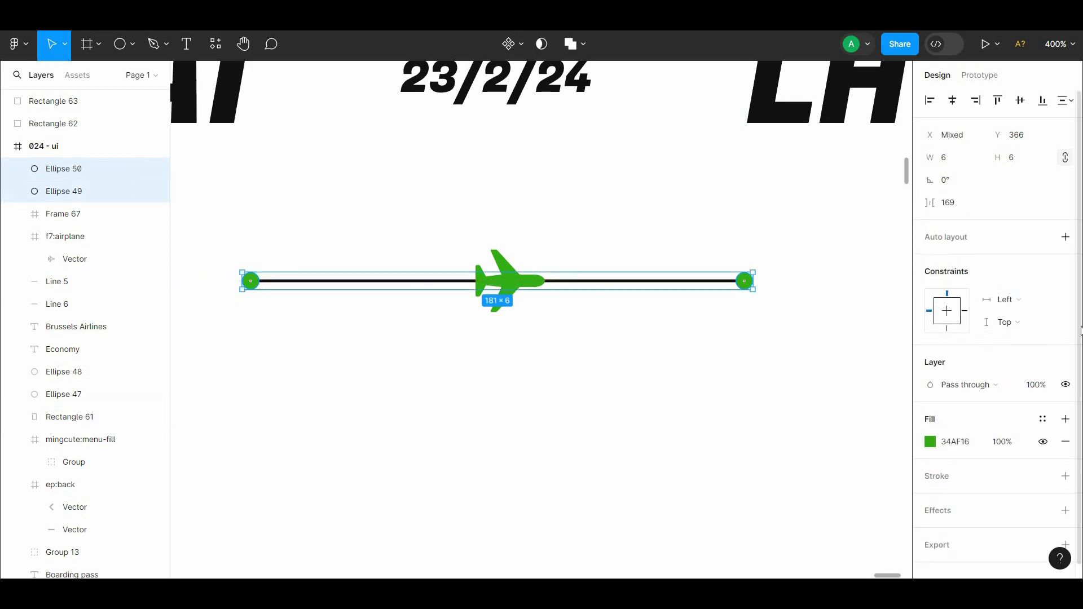
scroll(1073, 395, "down", 1)
left_click(1066, 494)
left_click(975, 516)
left_click(972, 494)
left_click(930, 516)
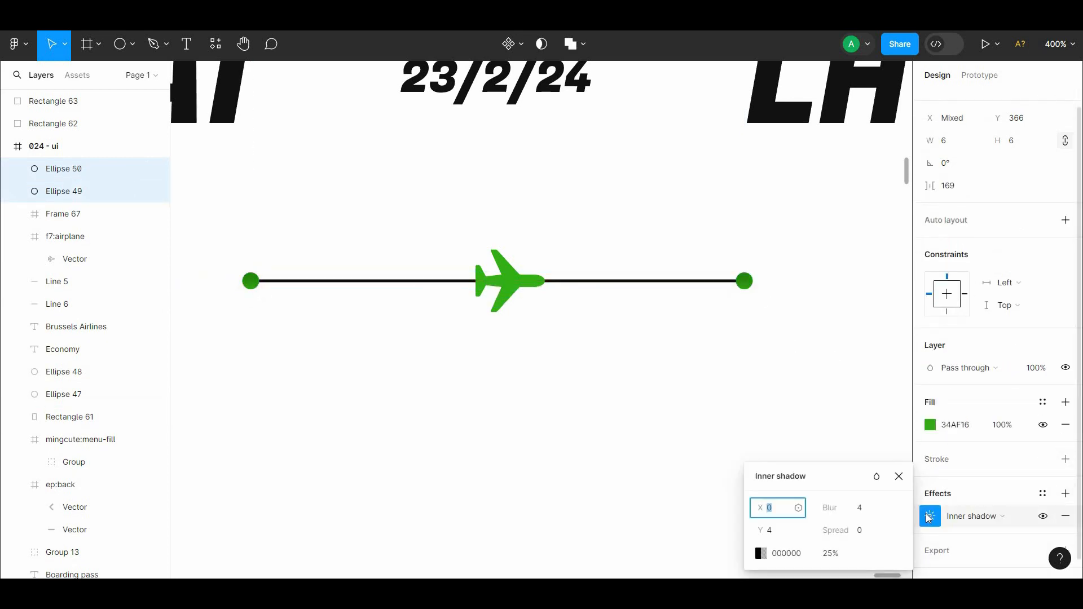
left_click(975, 517)
left_click(967, 544)
left_click(930, 517)
left_click_drag(762, 551, 1067, 559)
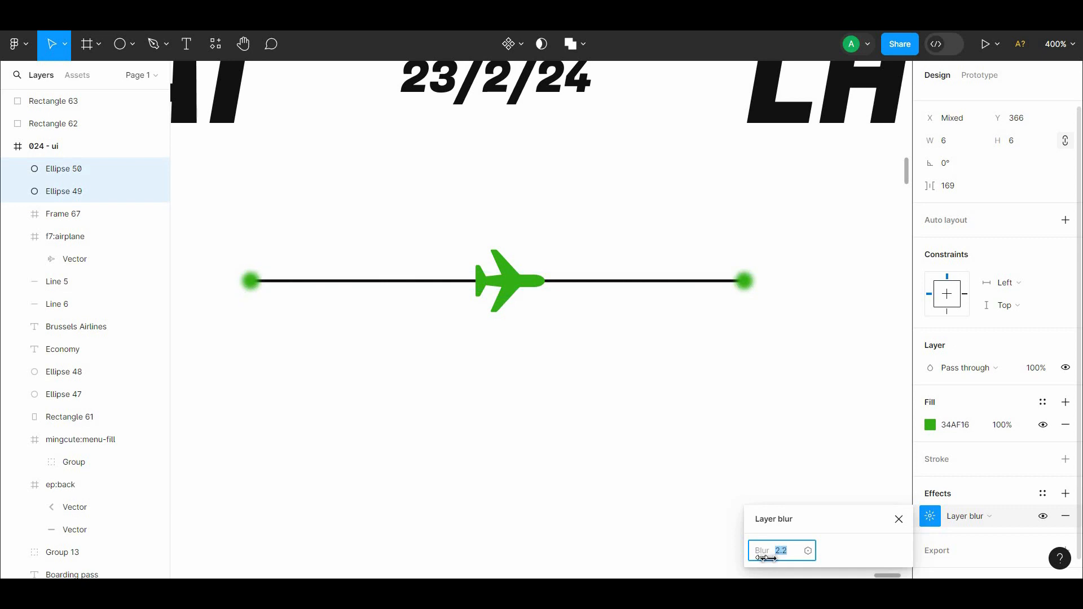
left_click(679, 493)
Step: Wrap the airplane, route line and both end circles in a single frame
key("minus")
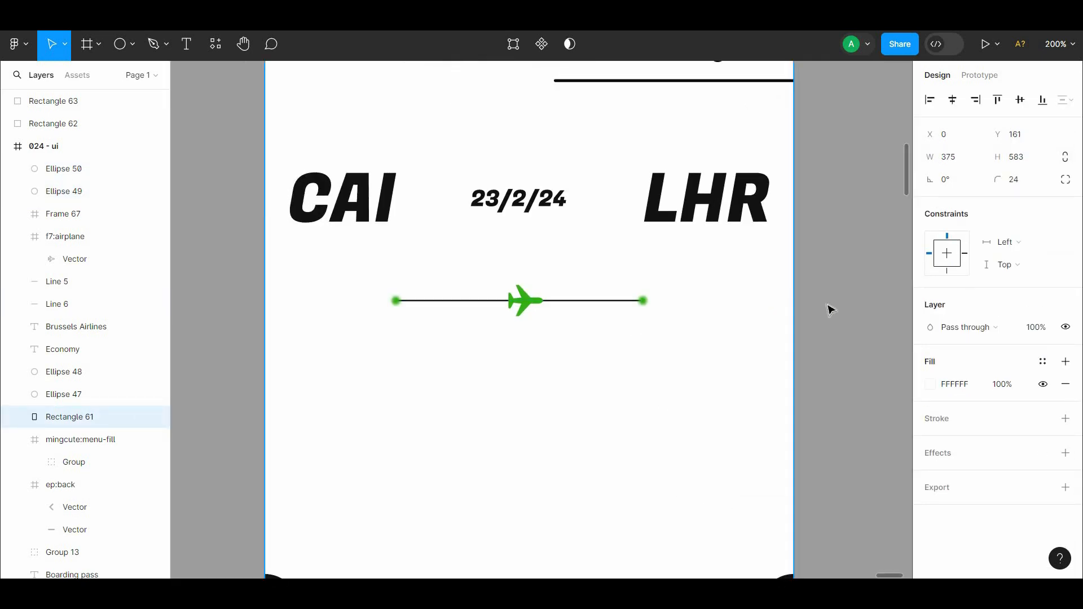
key("minus")
left_click(576, 280)
left_click(523, 282, "shift")
key("plus")
key("plus")
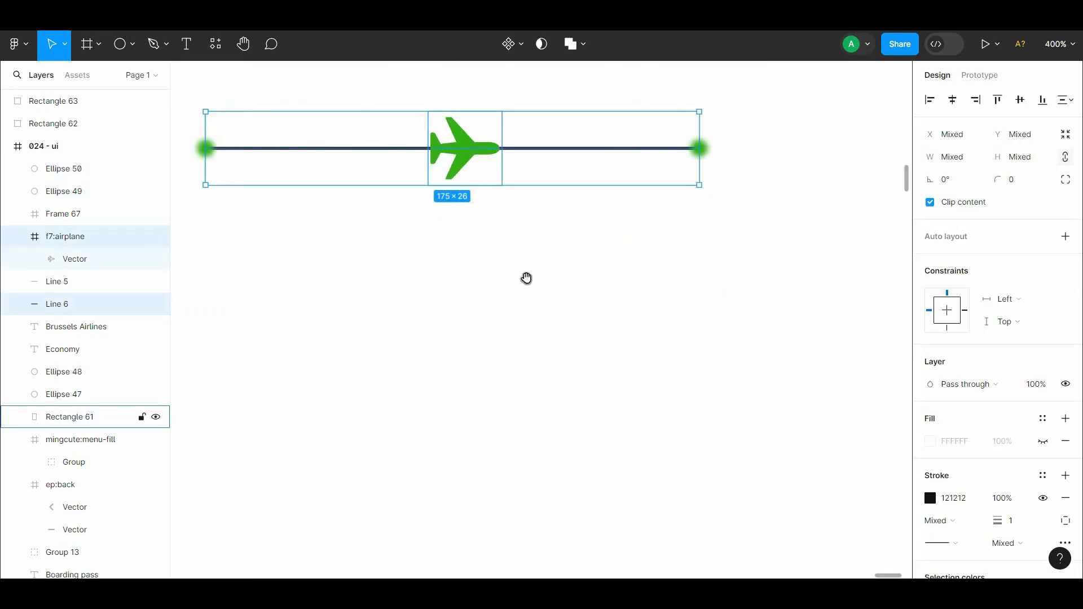
left_click_drag(527, 278, 570, 319)
left_click(744, 190, "shift")
left_click(244, 195, "shift")
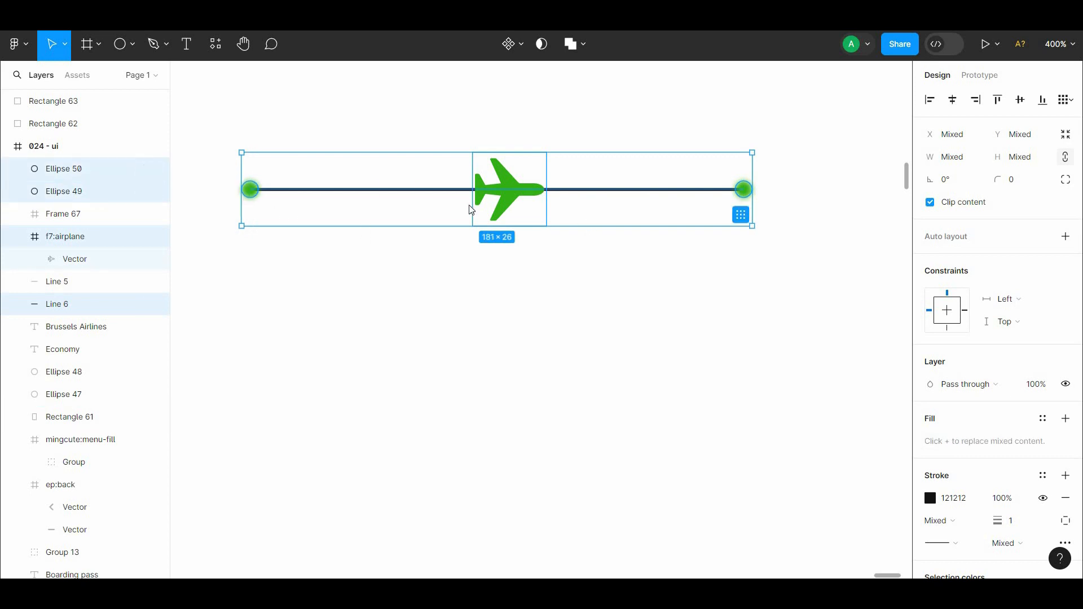
right_click(472, 210)
left_click(519, 324)
Step: Move the route-line frame up to 9 px below the airport-code frame
key("minus")
left_click_drag(530, 370, 528, 420)
left_click_drag(531, 312, 531, 295)
key("alt")
key("Up")
key("Up")
key("Up")
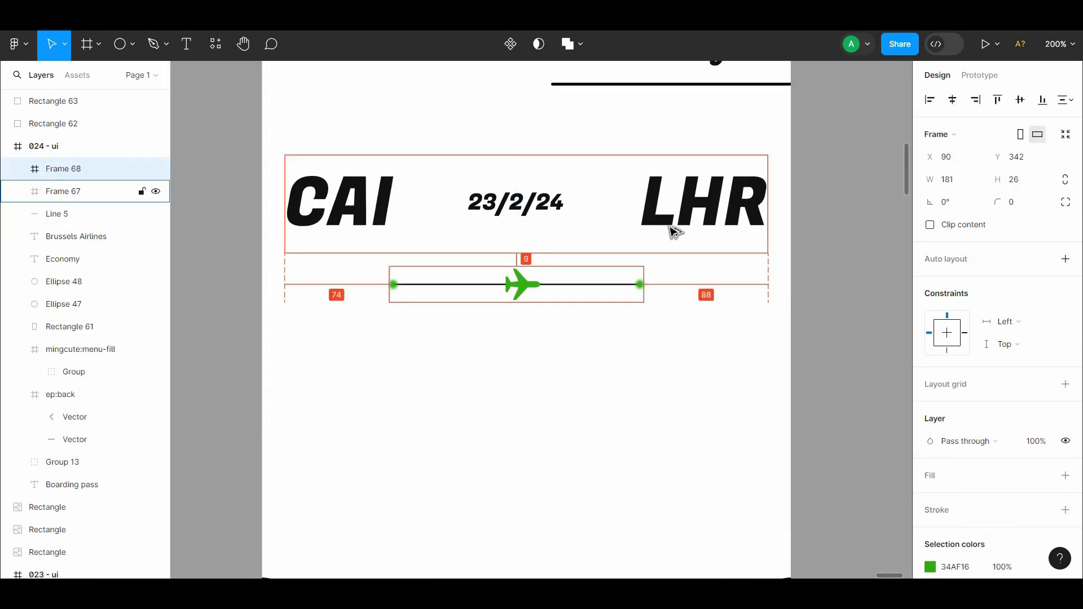
key("minus")
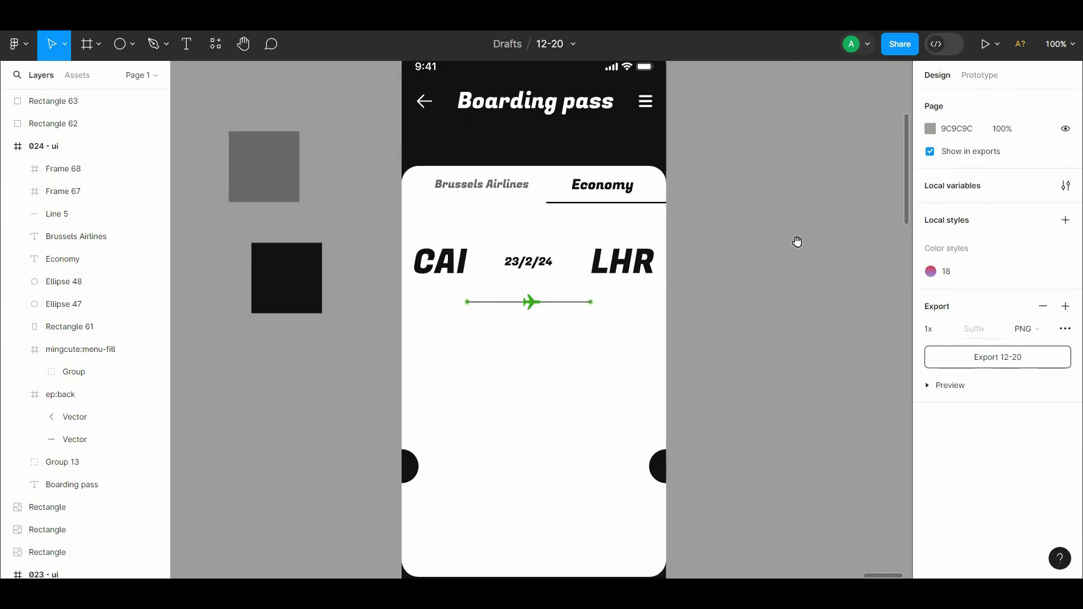
Step: Recolour the green airplane and end circles in the route-line frame to a dark crimson
scroll(798, 240, "down", 1)
scroll(993, 339, "down", 2)
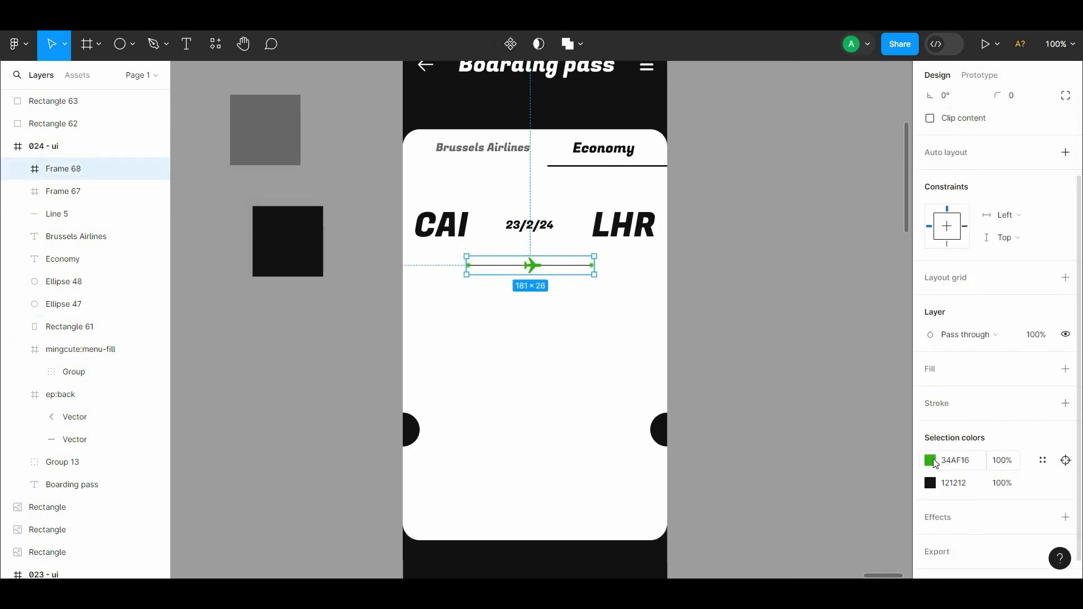
left_click(931, 460)
left_click(790, 254)
left_click_drag(826, 403, 891, 404)
left_click(893, 269)
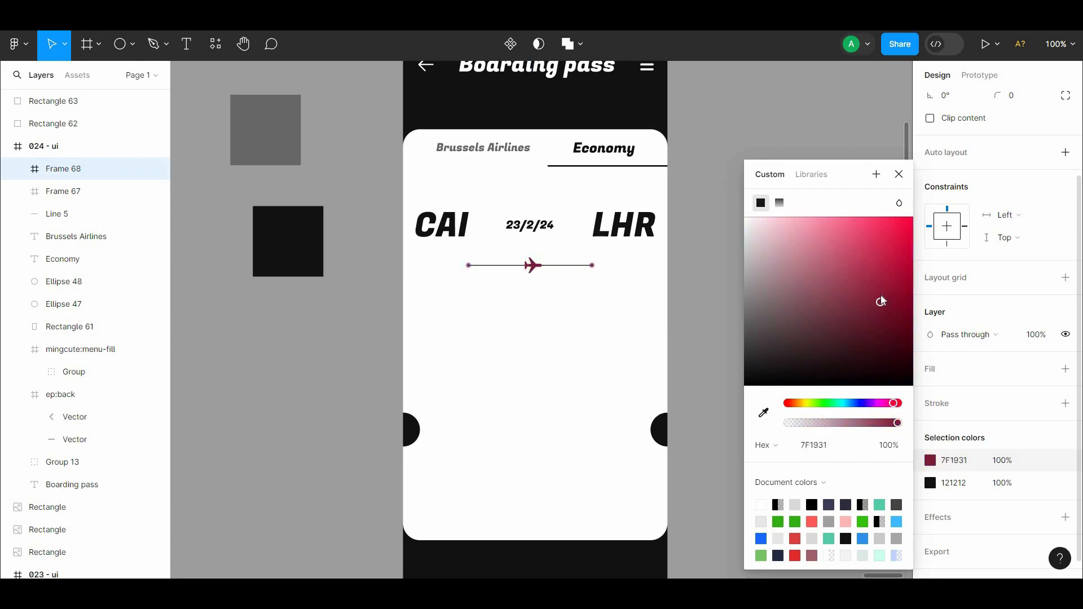
left_click_drag(890, 283, 881, 289)
left_click(706, 288)
Step: Centre the route-line frame horizontally on the boarding pass screen
scroll(706, 288, "up", 1)
left_click(548, 289)
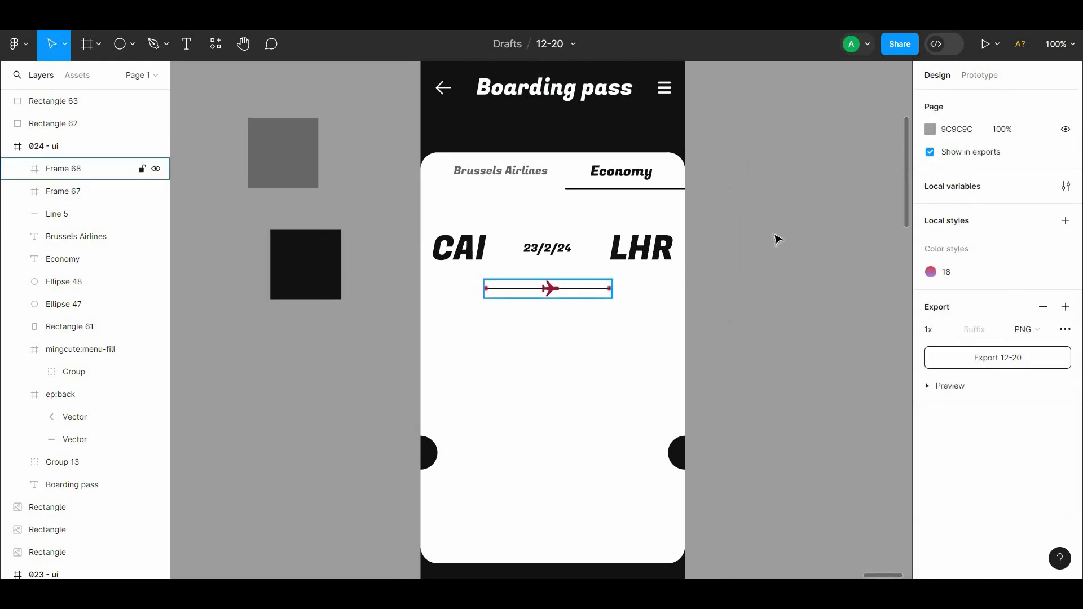
left_click(951, 102)
left_click(768, 239)
Step: Add the departure time text 04:40 on the ticket card below the route line
scroll(769, 226, "down", 1)
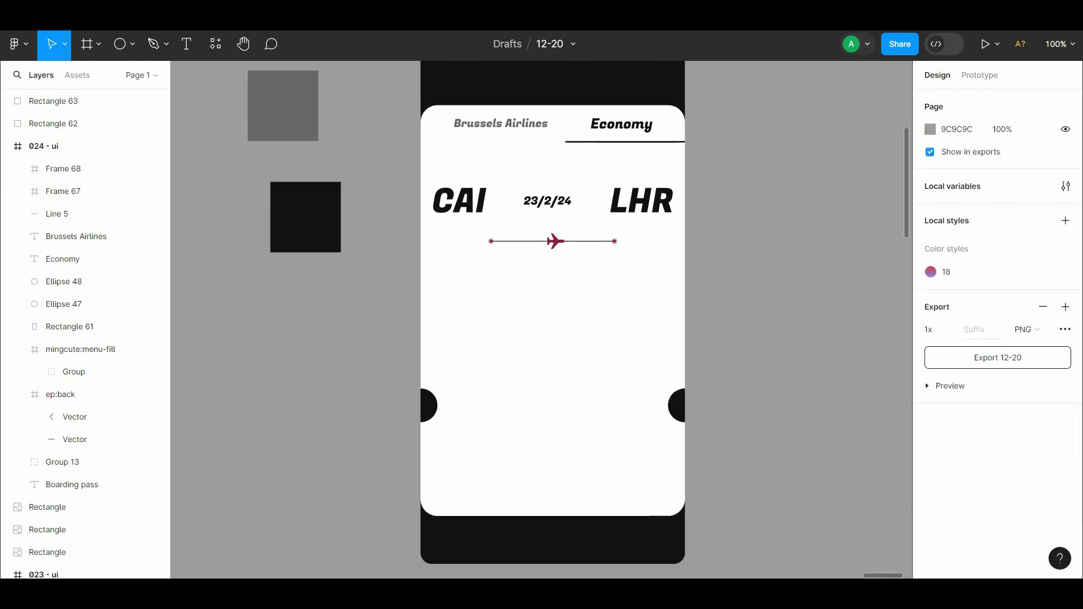
key("t")
left_click(472, 286)
type("04:")
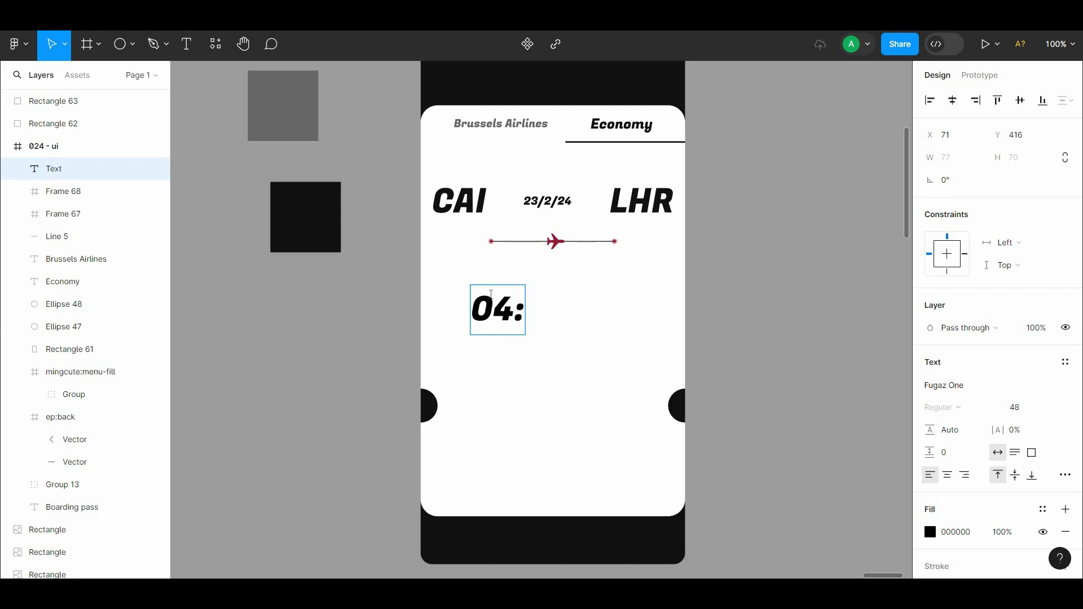
left_click(712, 322)
Step: Duplicate the 04:40 text beside the original and change the copy to 06:40
left_click_drag(544, 323, 671, 327)
double_click(665, 324)
type("0")
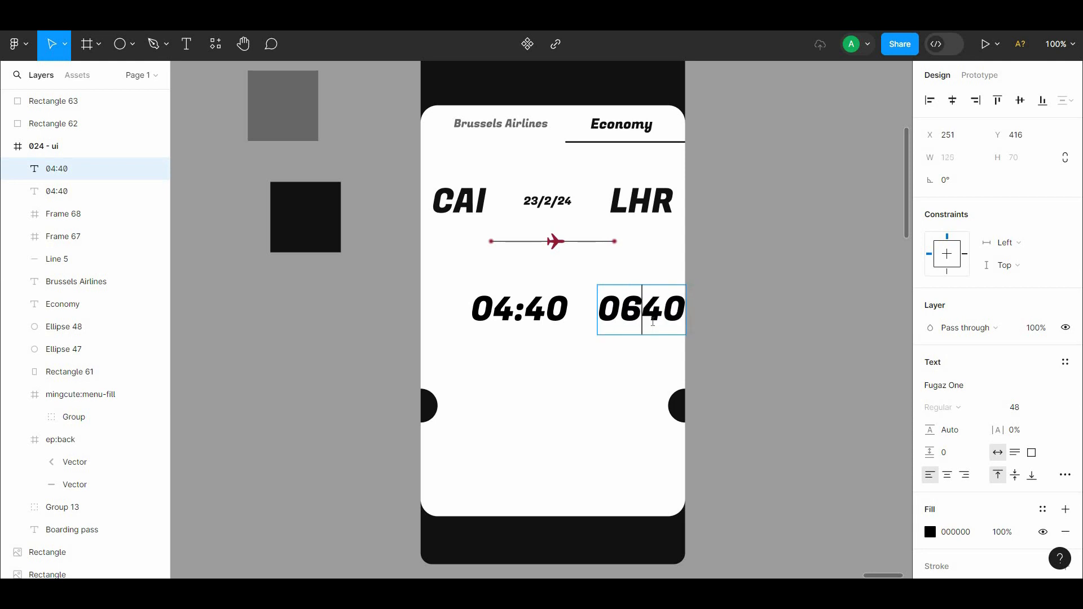
left_click(818, 318)
Step: Move both time texts up closer to the route line and set their font size to 32
left_click(538, 323, "shift")
left_click_drag(586, 325, 585, 306)
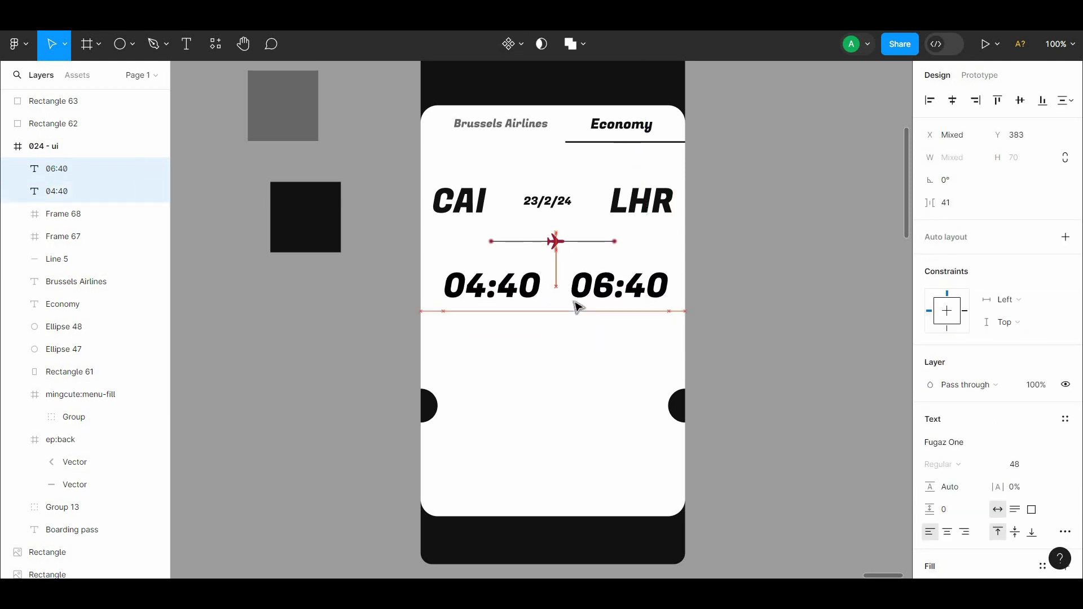
left_click(1028, 464)
left_click(1037, 418)
left_click(440, 295)
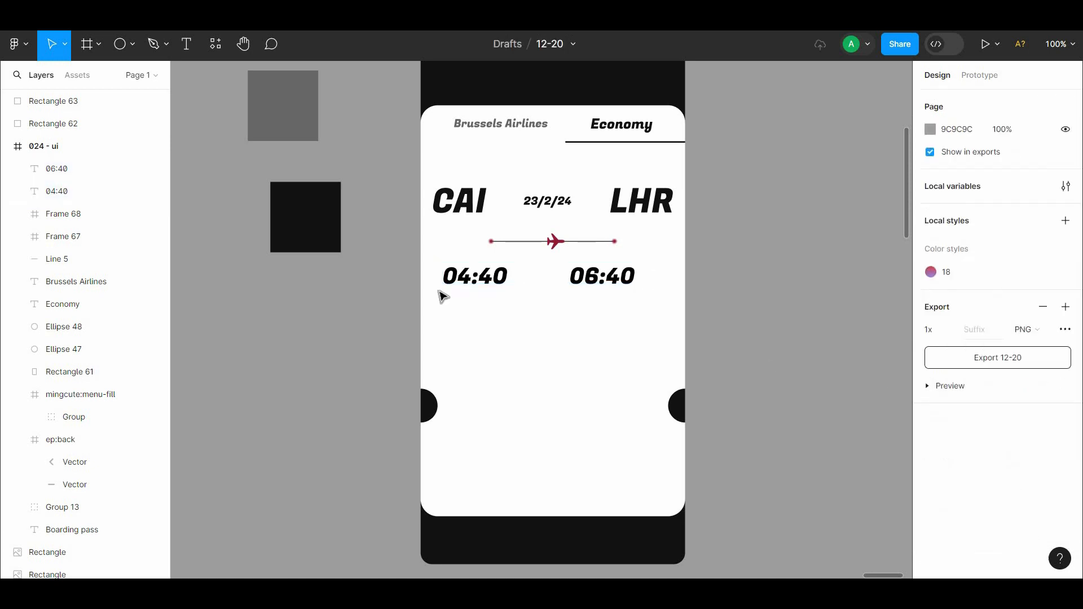
Step: Position 04:40 beneath CAI and 06:40 beneath LHR, each 16 px in from the card's side edge
left_click_drag(485, 289, 470, 284)
left_click_drag(604, 278, 640, 275)
left_click(492, 272, "shift")
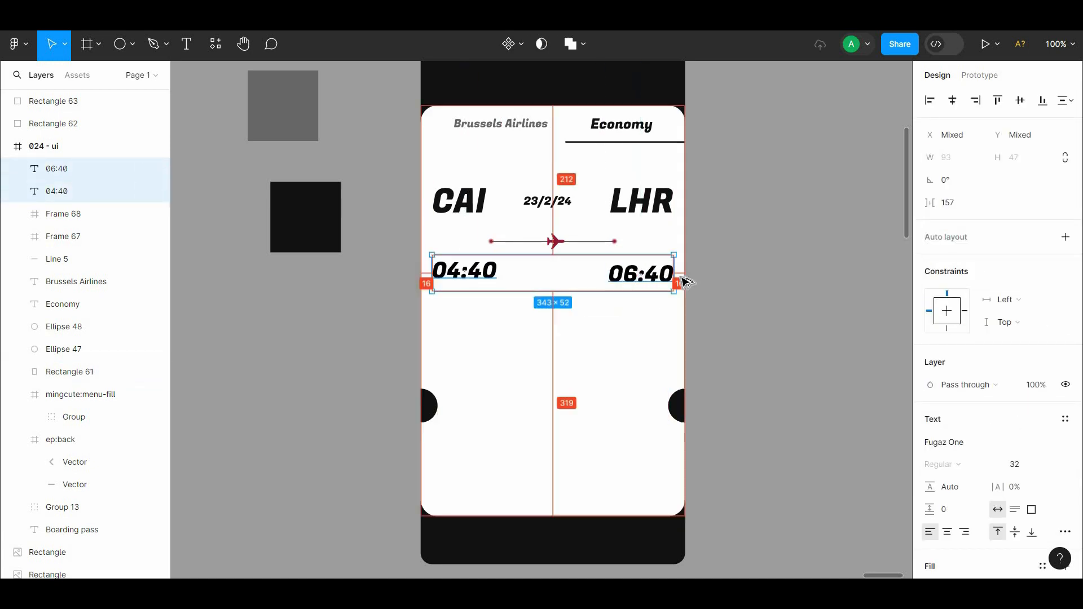
left_click(730, 242)
left_click_drag(728, 242, 735, 273)
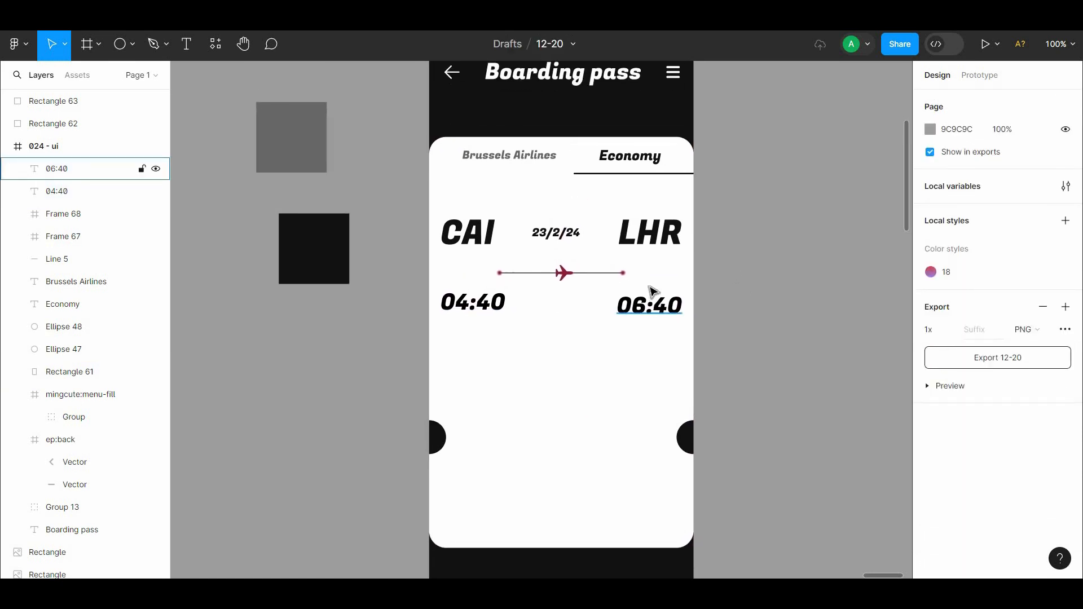
Step: Set the font size of the CAI and LHR texts to 40
left_click(652, 239)
double_click(661, 240)
left_click(473, 234, "shift")
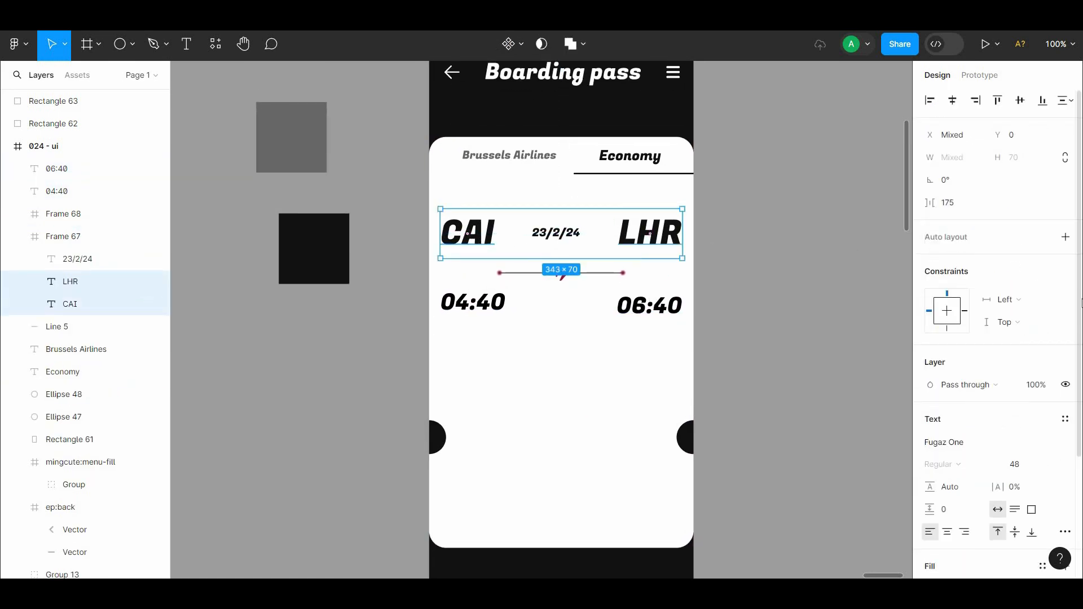
scroll(1072, 303, "down", 3)
left_click(1049, 303)
left_click(1028, 283)
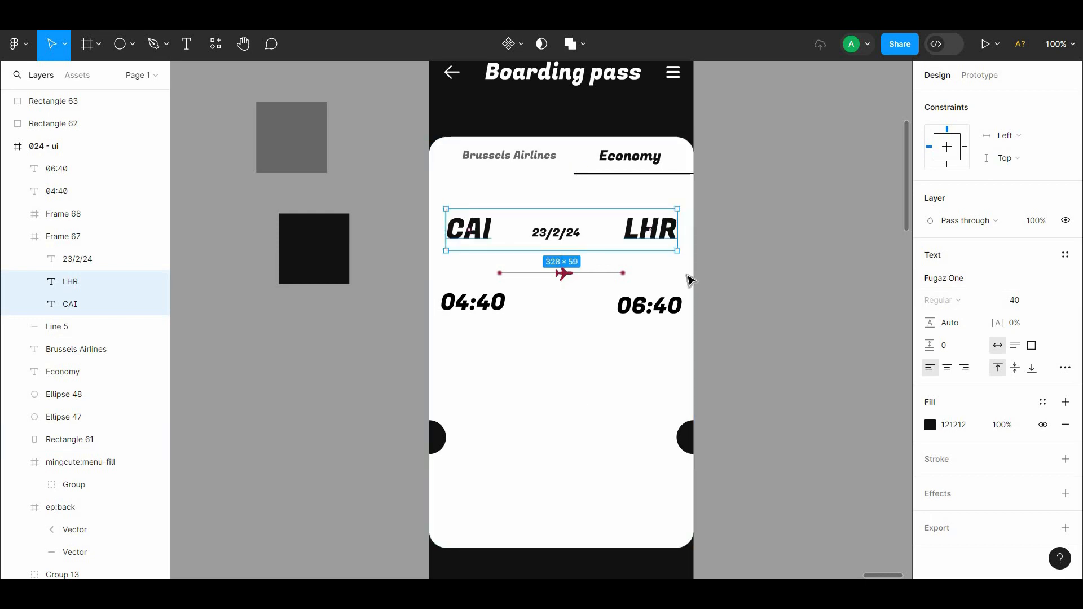
Step: Shift the 06:40 text inward beneath LHR to X 260
left_click(659, 307)
left_click_drag(659, 307, 650, 309)
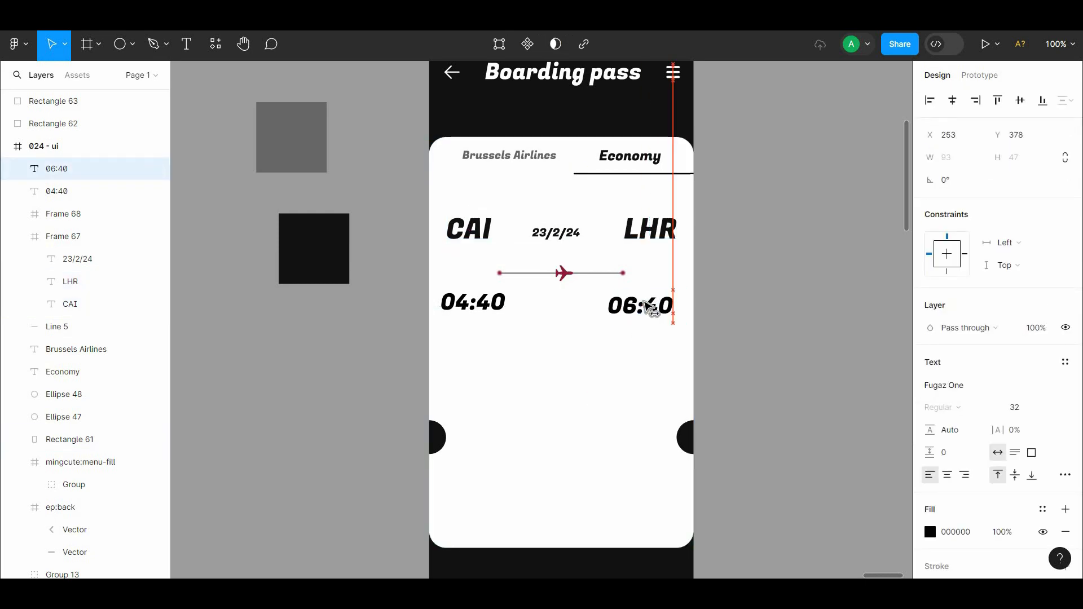
key("alt+Right")
key("alt+Right")
key("alt+Right")
key("alt+Right")
key("alt+Right")
key("alt+Right")
key("alt+Right")
Step: Try to align LHR and 06:40 on their horizontal centres, and undo the alignment
double_click(664, 234)
left_click(654, 312, "shift")
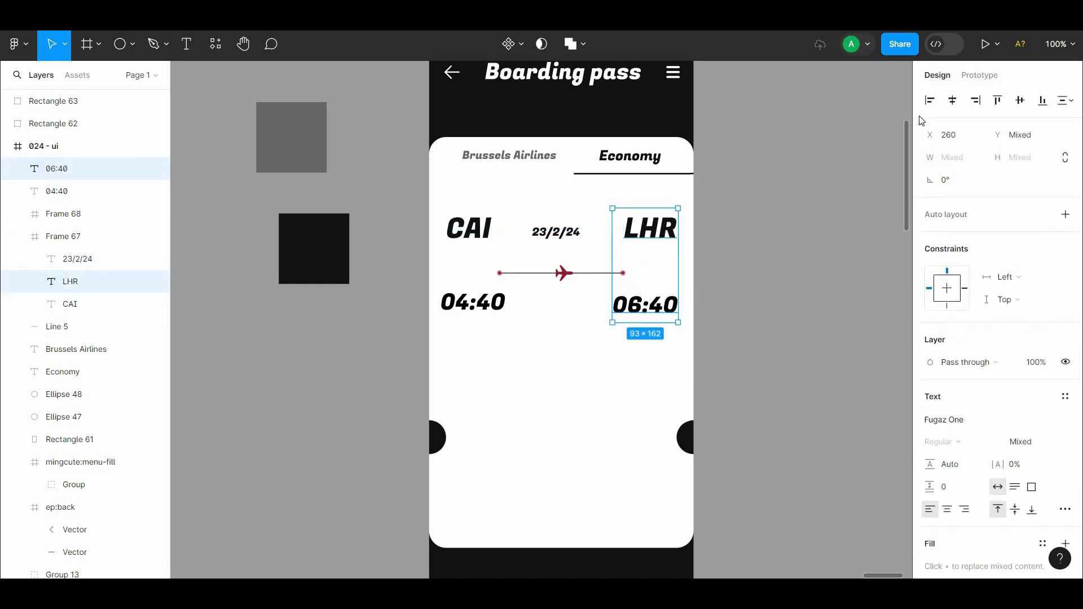
left_click(953, 101)
key("ctrl+z")
Step: Centre the 06:40 text beneath LHR at X 266, adjust 04:40 beneath CAI, and check the margin to the card's edge
left_click(699, 300)
left_click_drag(664, 312, 667, 314)
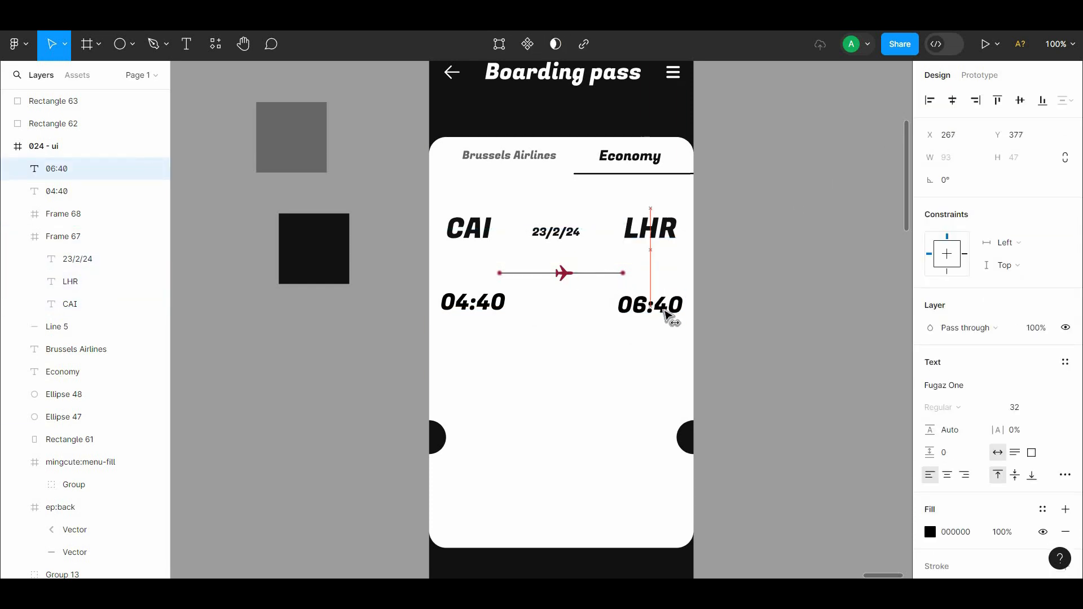
left_click_drag(460, 310, 467, 312)
left_click(389, 314)
scroll(620, 308, "right", 1)
left_click(636, 305)
key("alt")
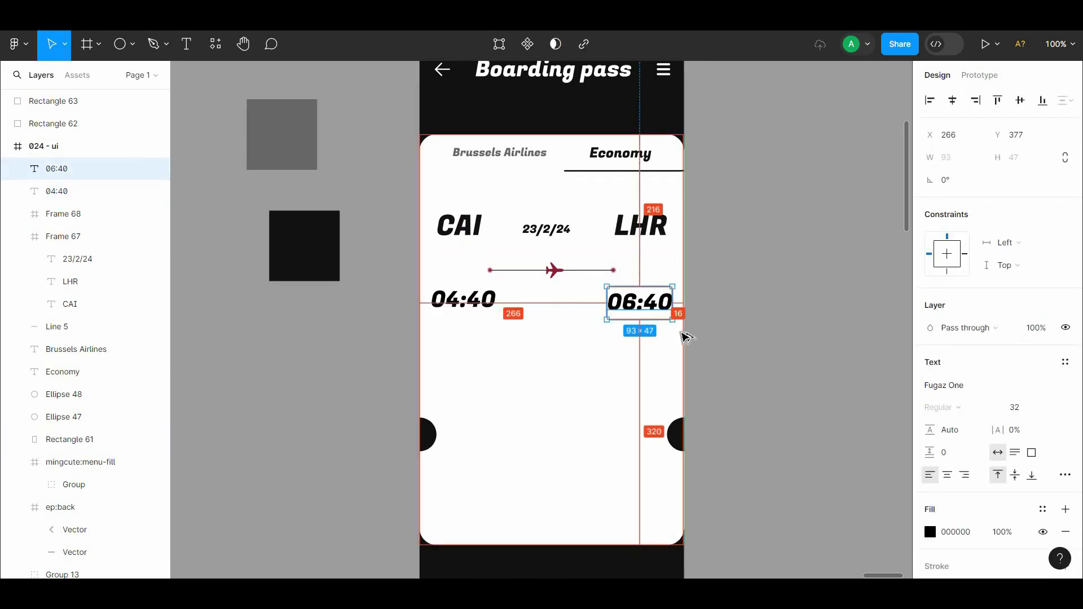
left_click(425, 311)
left_click(373, 321)
scroll(373, 316, "down", 1)
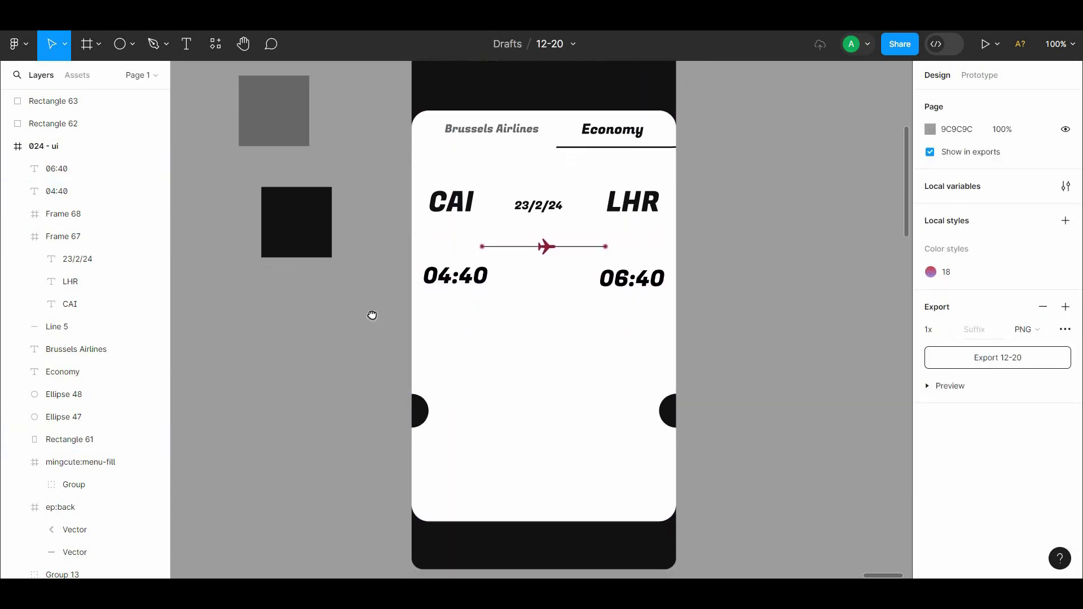
Step: Align CAI, 23/2/24 and LHR on their vertical centres
double_click(454, 208)
left_click(538, 208, "shift")
left_click(1020, 100)
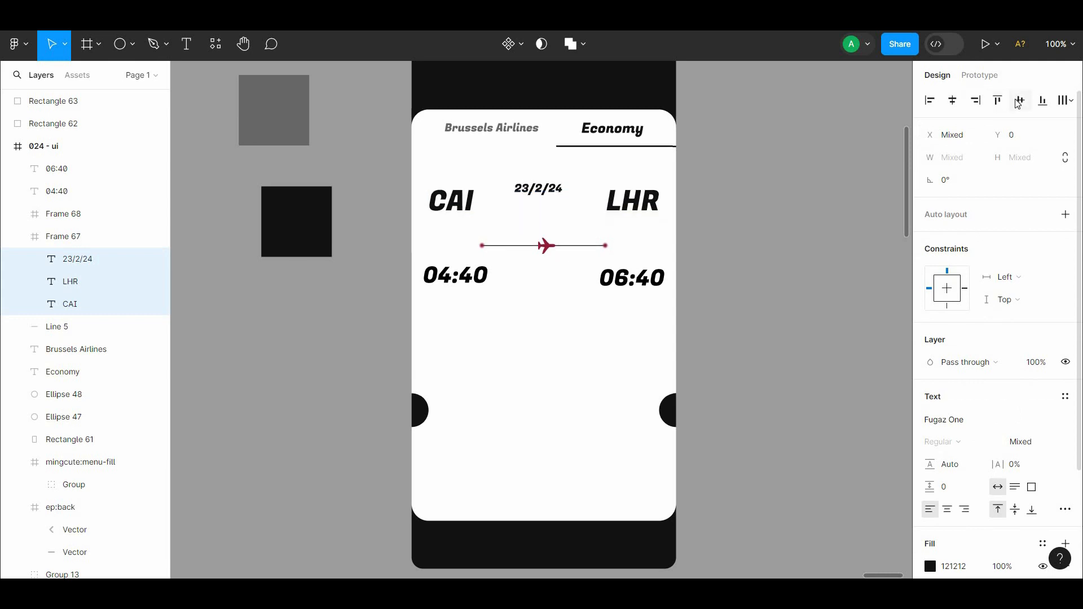
left_click(707, 243)
scroll(707, 244, "down", 1)
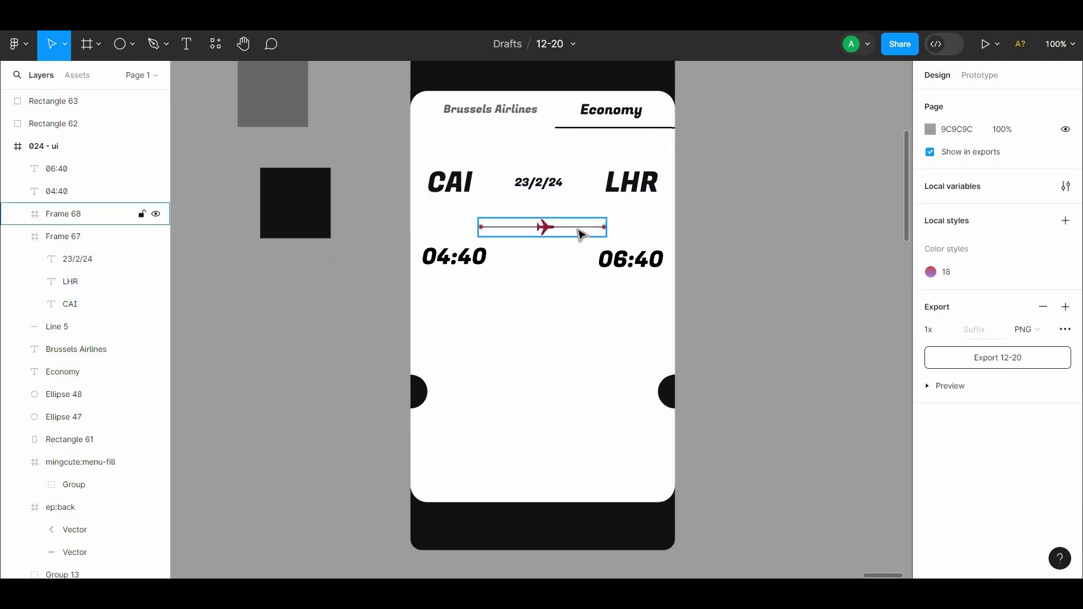
left_click(570, 227)
left_click(630, 260)
left_click(489, 257, "shift")
left_click(710, 251)
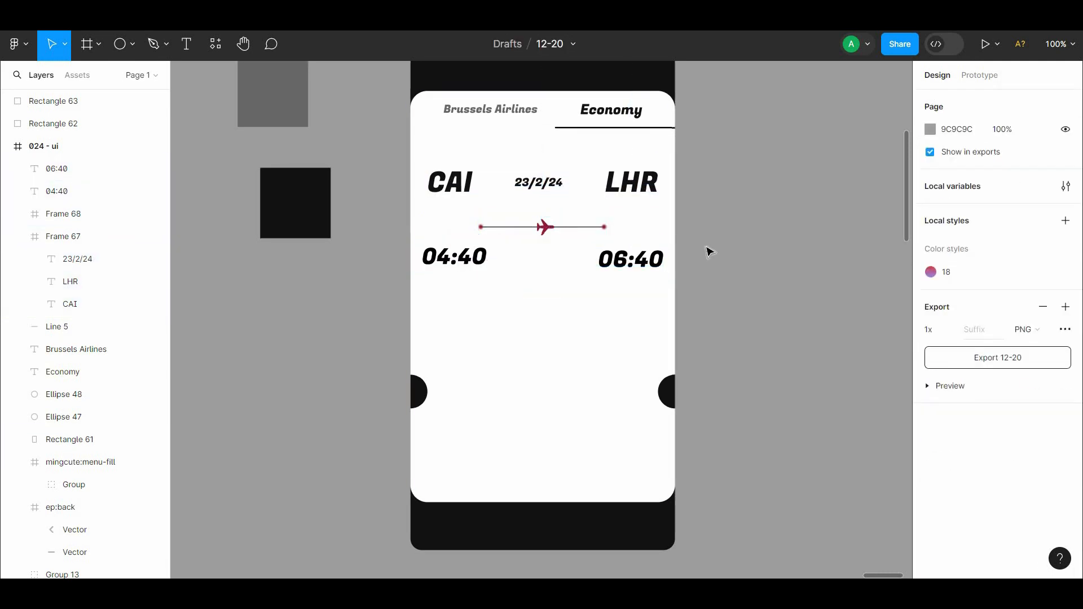
Step: Add the text Terminal 1 on the ticket card below the flight times and set its font size to 16
left_click(461, 295)
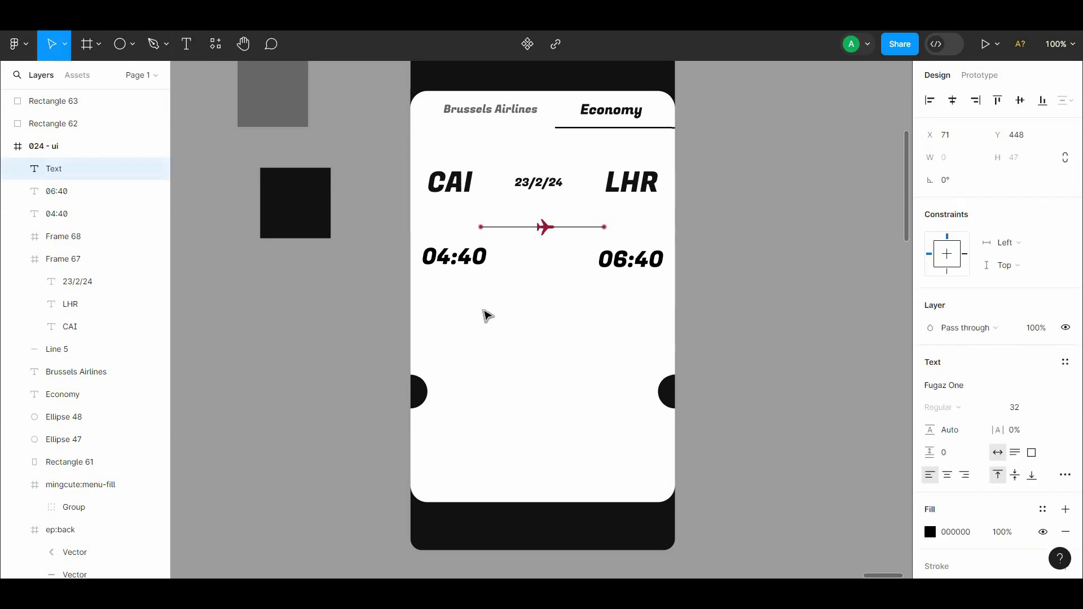
type("Termi")
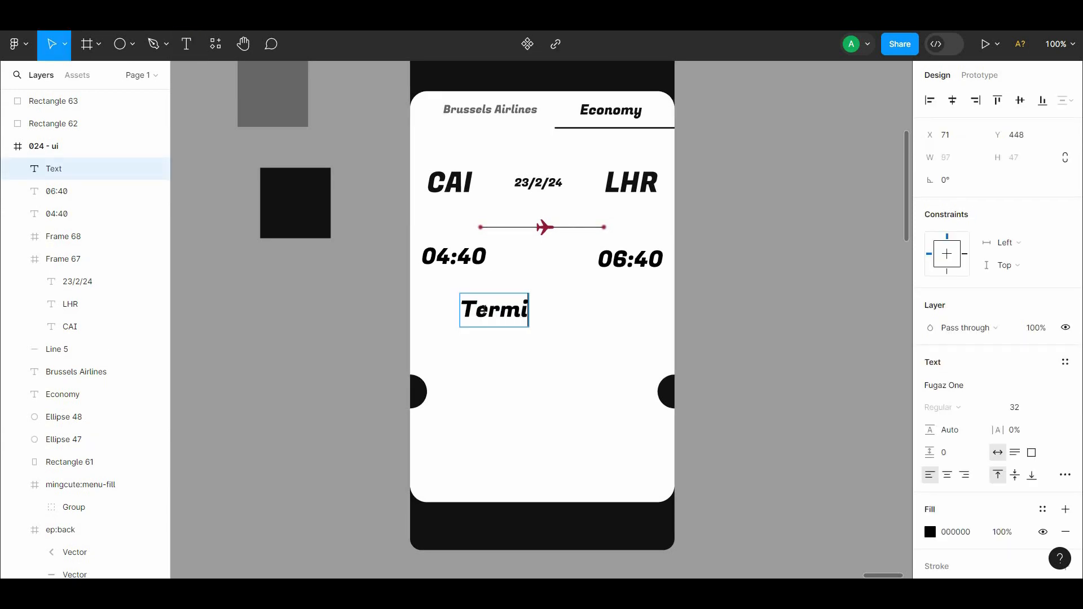
type("nal 1")
key("Escape")
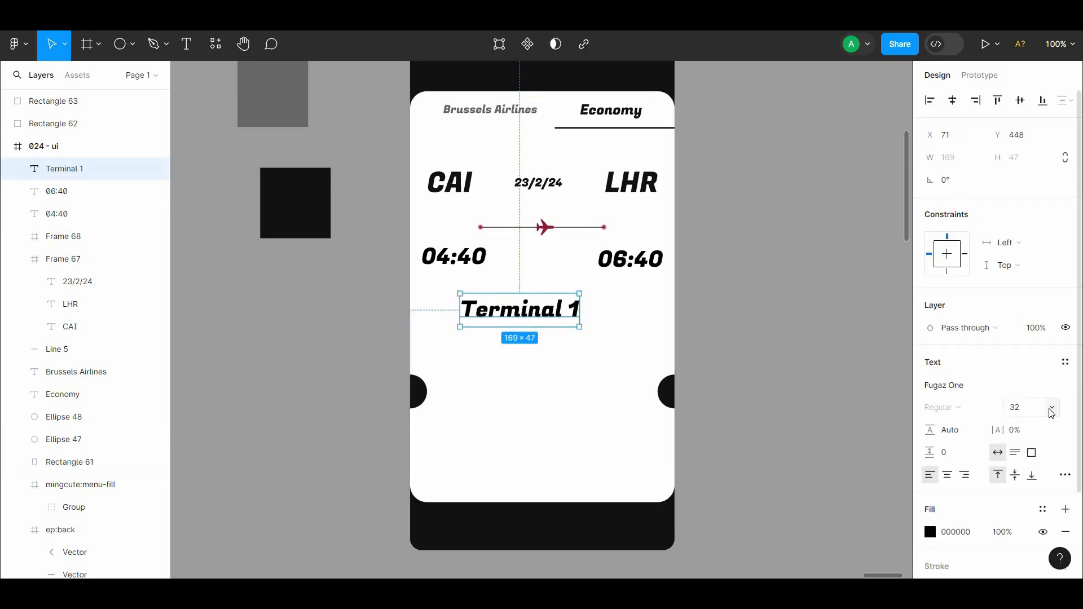
left_click(1016, 408)
left_click(1032, 354)
Step: Place Terminal 1 beneath 04:40 with a copy beneath 06:40, and centre each label horizontally under its time
left_click_drag(485, 300, 635, 299)
left_click(451, 284)
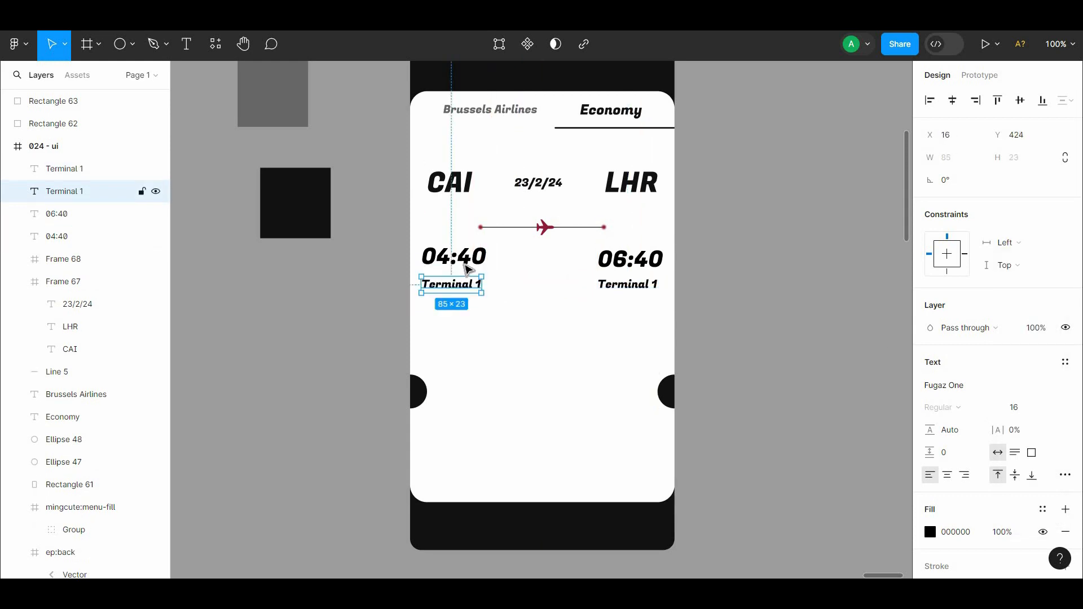
left_click(454, 257, "shift")
left_click(541, 350)
left_click(627, 284)
left_click(630, 258, "shift")
Step: Change the label beneath 06:40 to Terminal A and colour both terminal labels with the airplane icon's dark red, 931C38
double_click(658, 287)
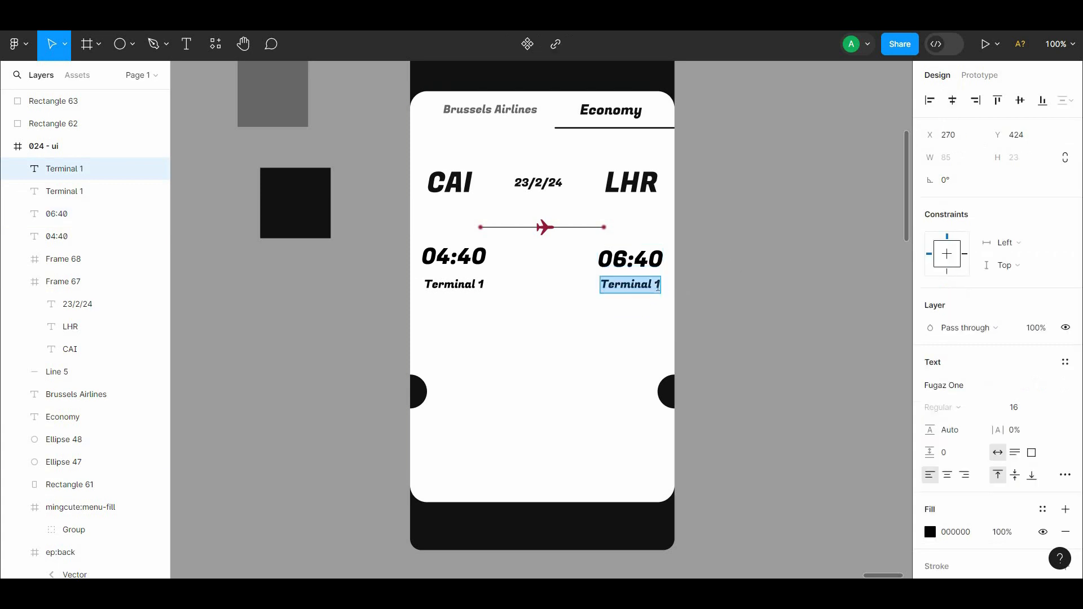
left_click(691, 286)
left_click(641, 286)
left_click(483, 284, "shift")
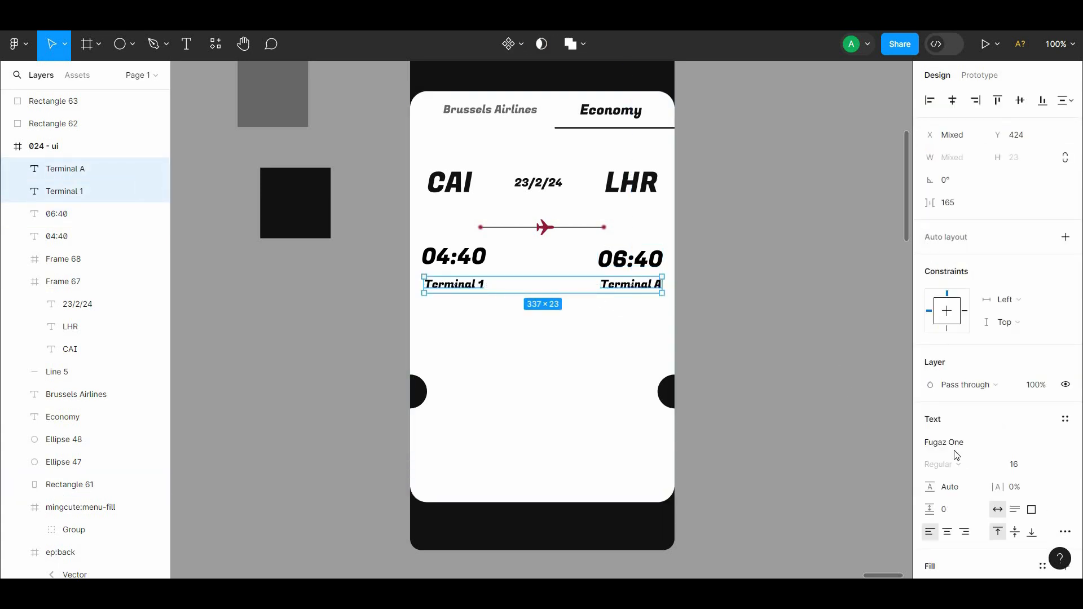
left_click(545, 227)
left_click(750, 305)
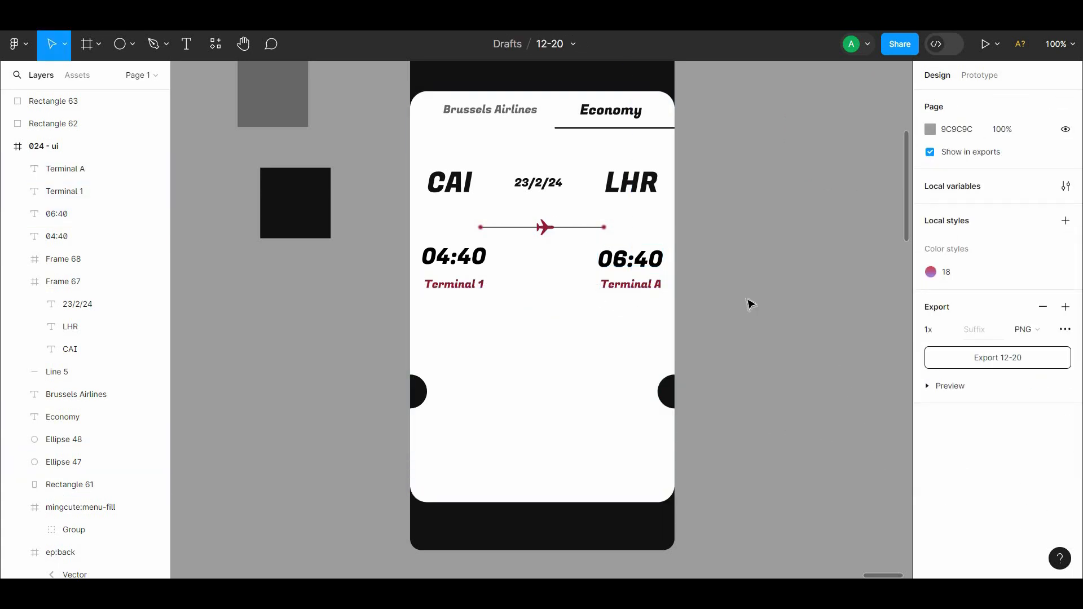
Step: Add the flight duration text 2hr between the two times and centre it horizontally on the screen frame
mouse_move(737, 261)
left_mouse_down()
mouse_move(731, 390)
mouse_move(724, 269)
left_mouse_up()
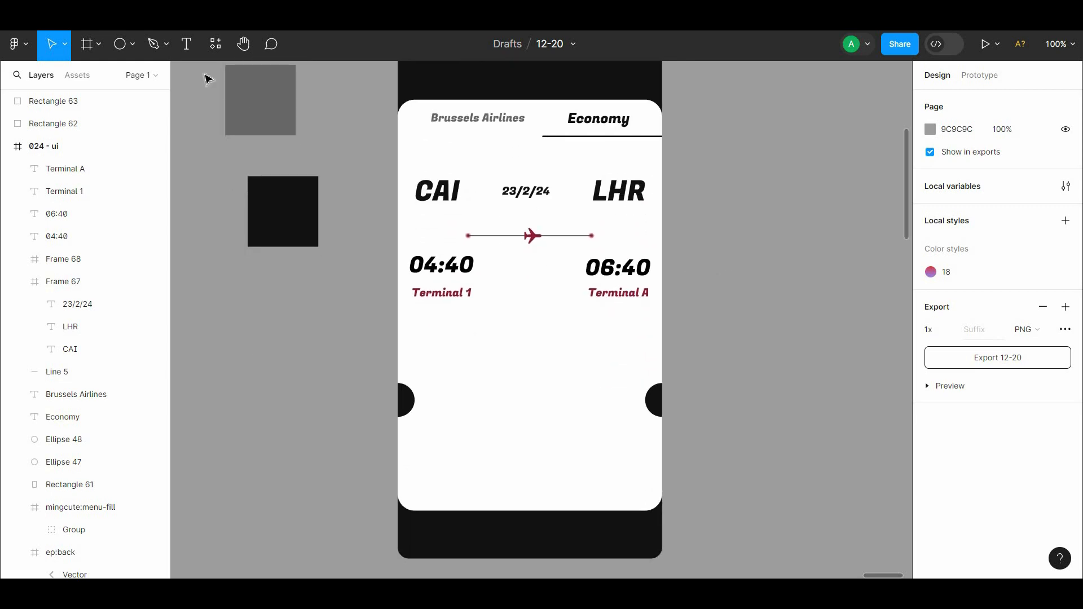
left_click(533, 278)
type("2hr")
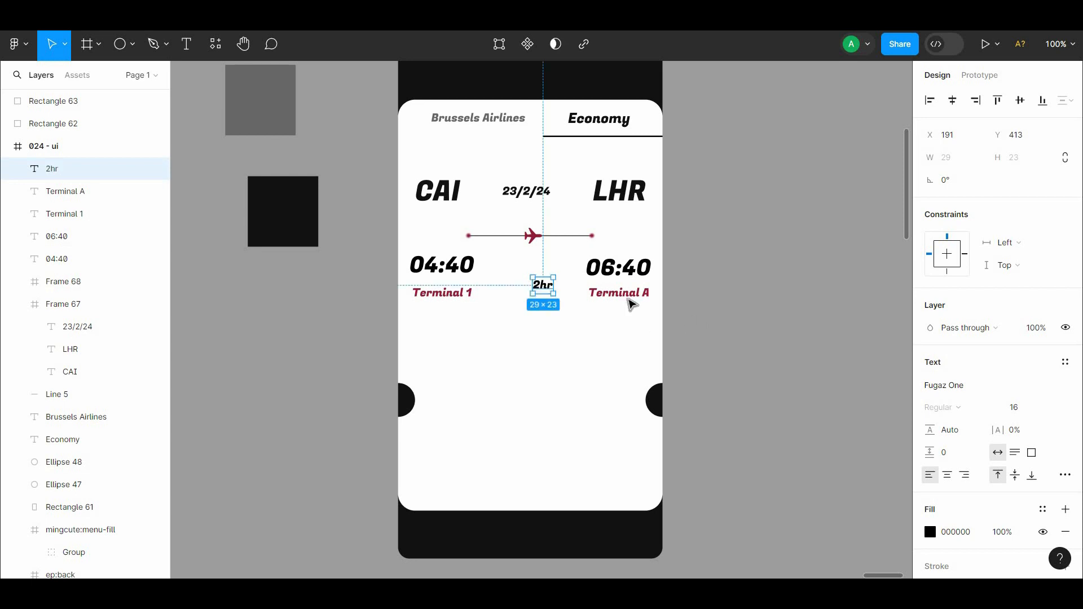
left_click(952, 102)
left_click(764, 213)
Step: Move 2hr up between the times and centre it horizontally under the route line
left_click(533, 285)
key("alt")
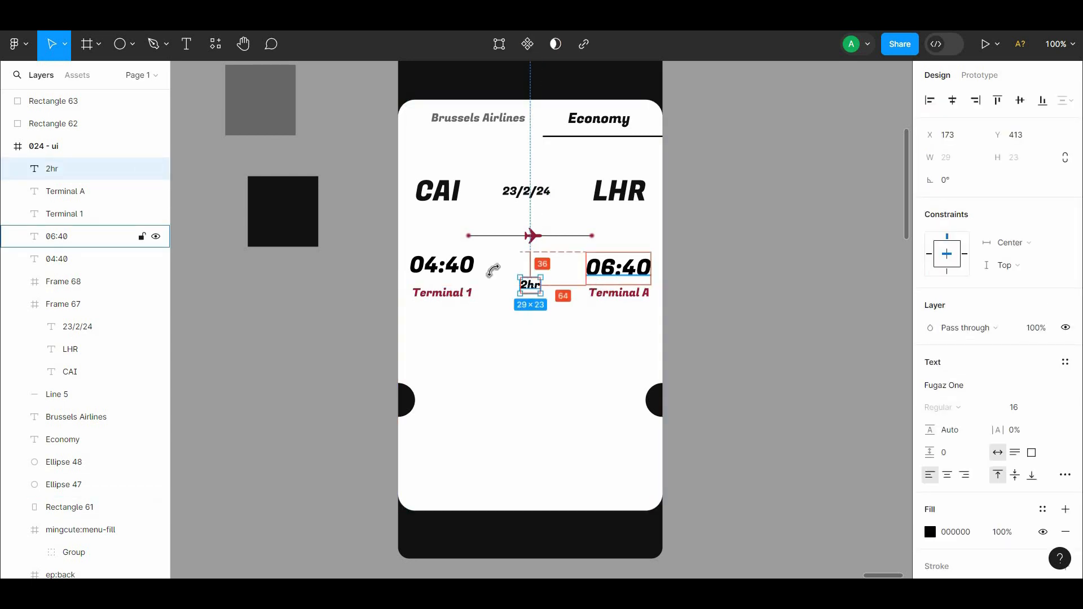
left_click(790, 282)
left_click_drag(532, 285, 542, 271)
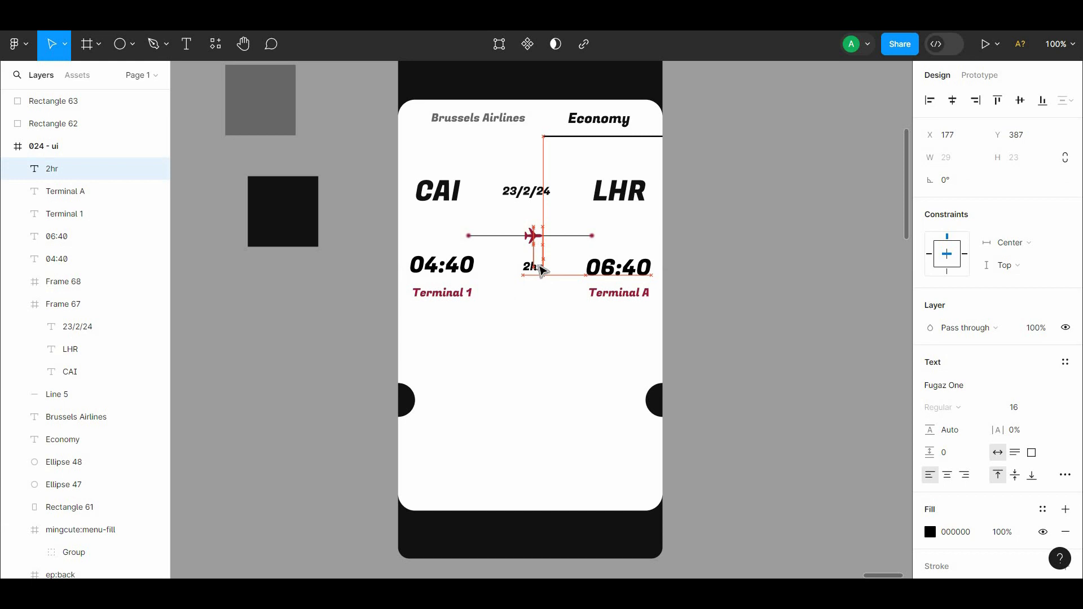
left_click(564, 236, "shift")
left_click(527, 192, "shift")
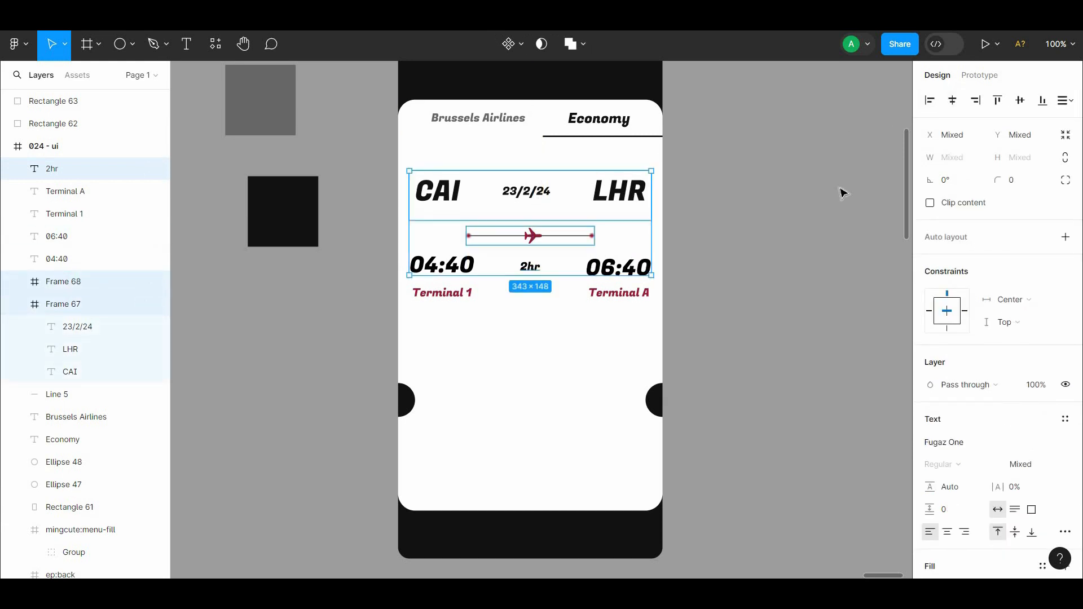
left_click(818, 198)
Step: Align 04:40, 2hr and 06:40 on their vertical centres
scroll(781, 204, "down", 1)
scroll(734, 226, "up", 1)
left_click(532, 268)
left_click(606, 270, "shift")
left_click(455, 266, "shift")
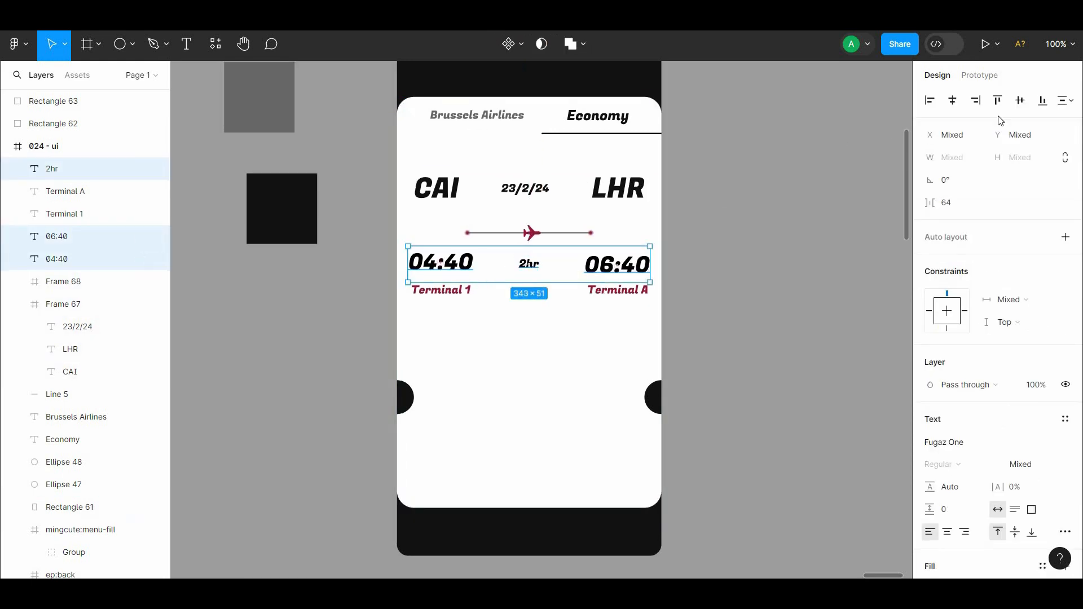
left_click(721, 275)
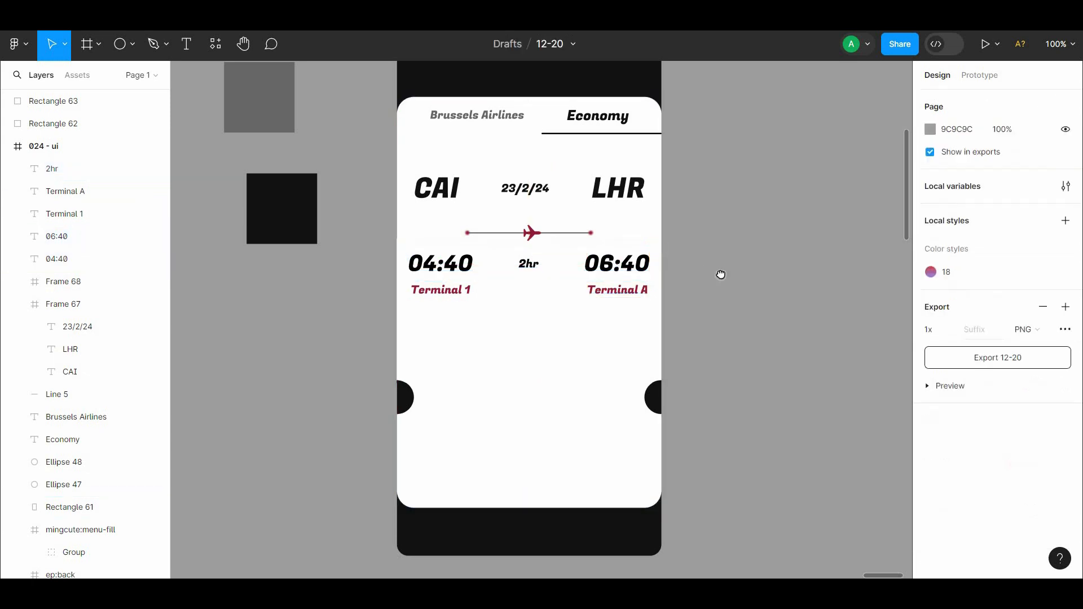
scroll(261, 218, "right", 2)
left_click(65, 214)
left_click(65, 192, "shift")
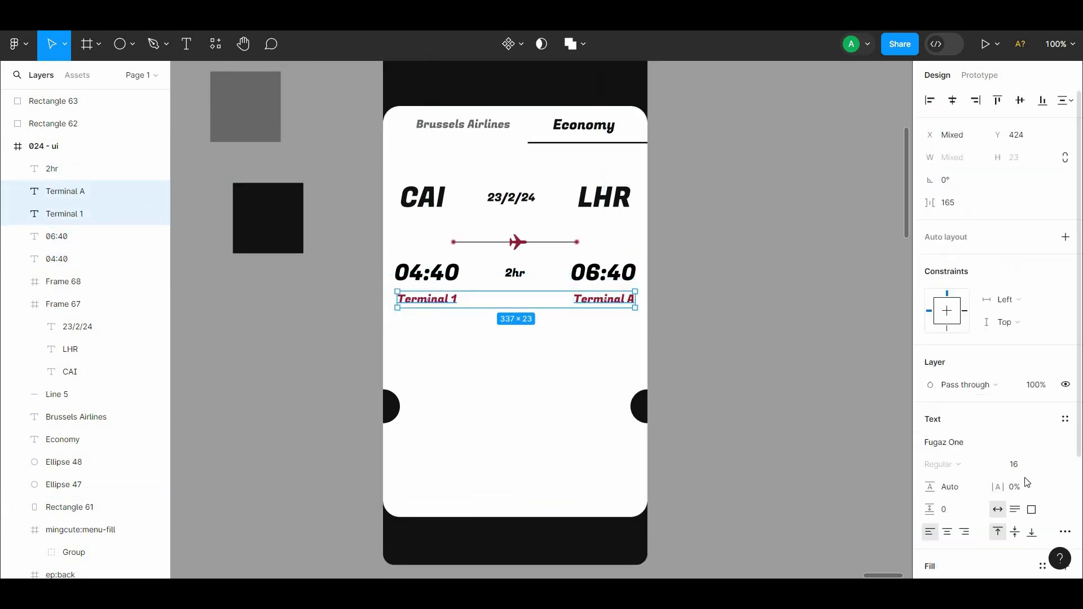
left_click(1053, 466)
left_click(604, 300)
scroll(715, 337, "up", 1)
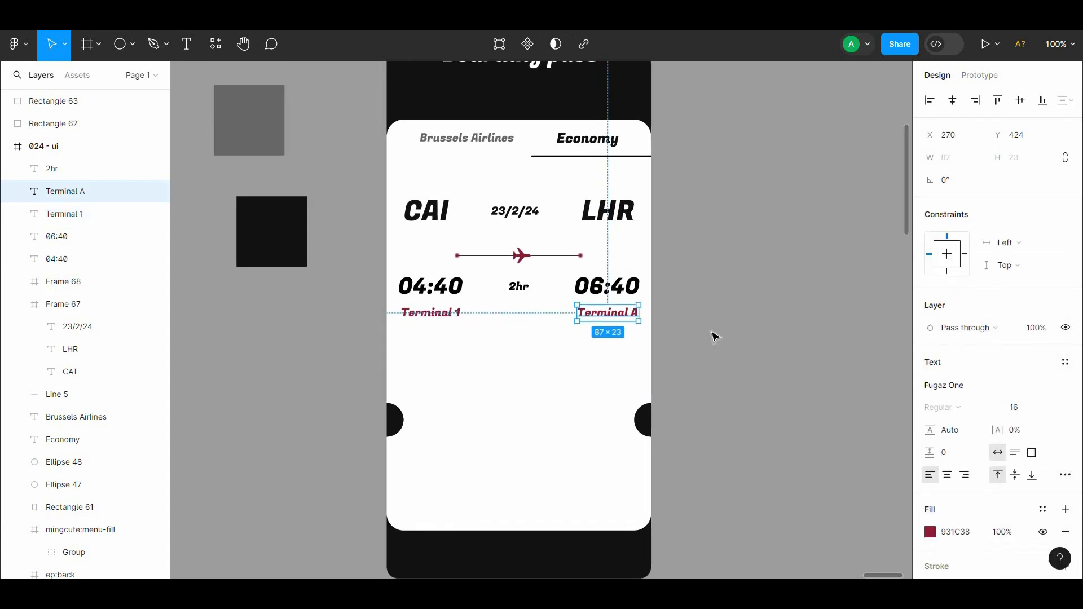
left_click(714, 337)
Step: Add the text Name on the ticket card and place it below Terminal 1, just above the side notches
left_click(186, 44)
left_click(443, 362)
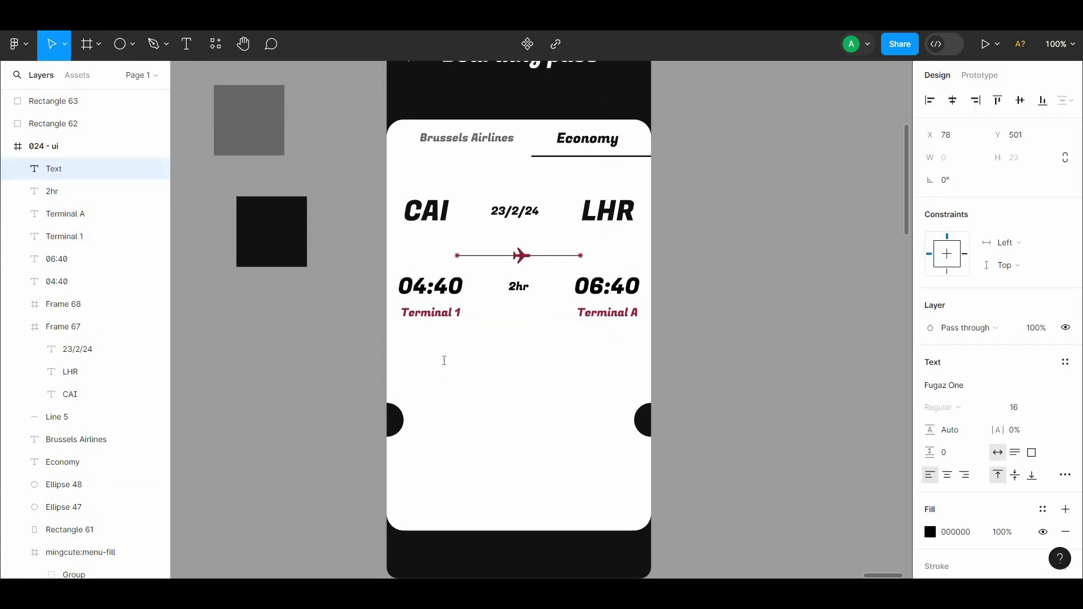
type("Name")
key("Escape")
left_click_drag(445, 361, 437, 383)
left_click(706, 308)
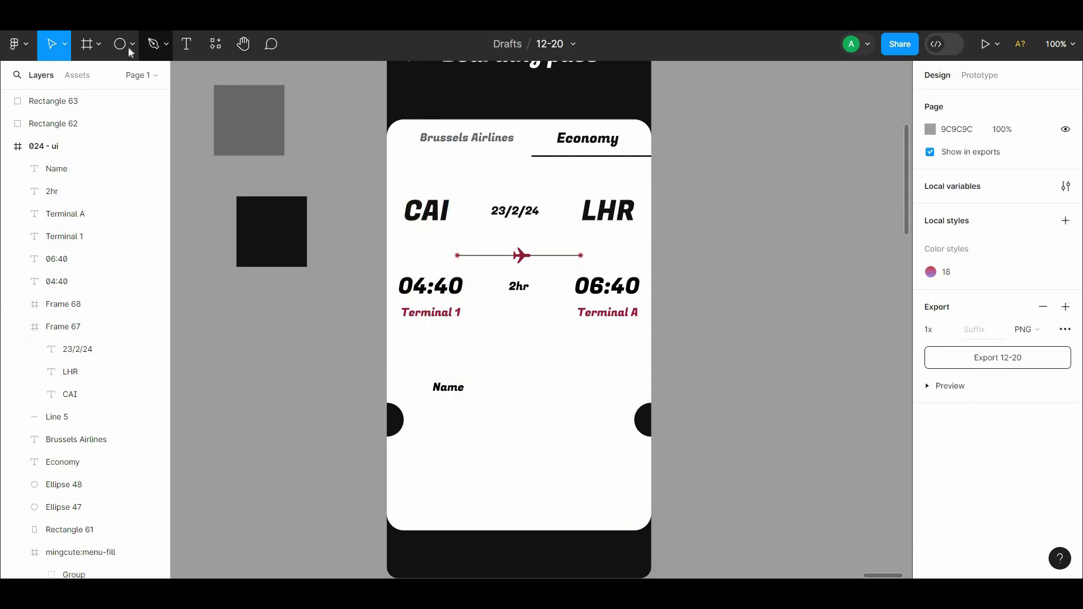
left_click(132, 45)
left_click(145, 74)
left_click(53, 45)
Step: Wrap the CAI–LHR row, route line, flight times, 2hr and both terminal labels together in one frame
left_click(497, 214)
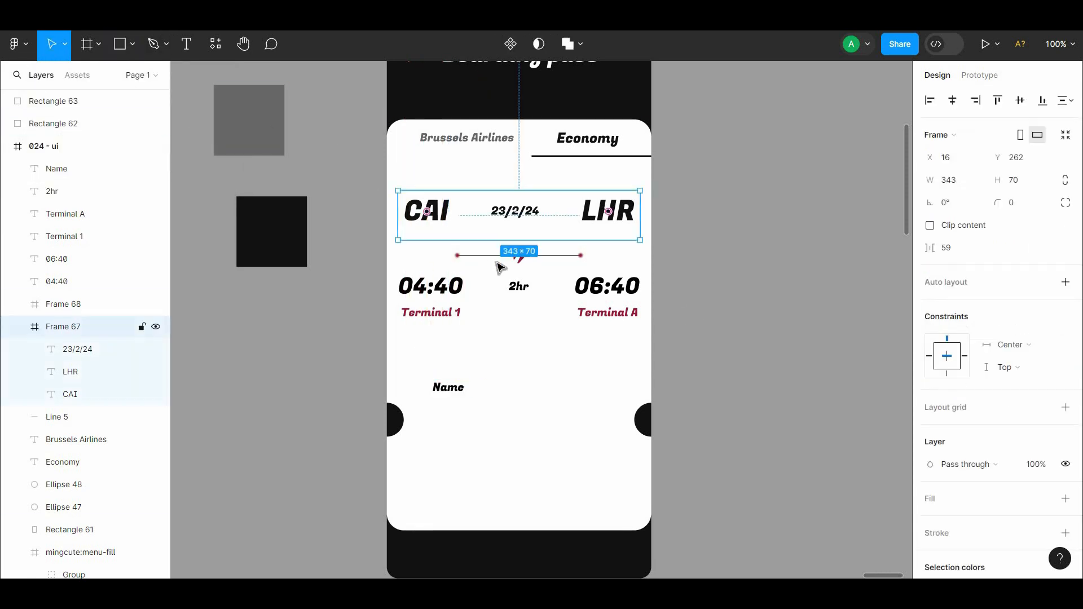
left_click(508, 257, "shift")
left_click(521, 286, "shift")
left_click(617, 314, "shift")
left_click(609, 288, "shift")
left_click(440, 288, "shift")
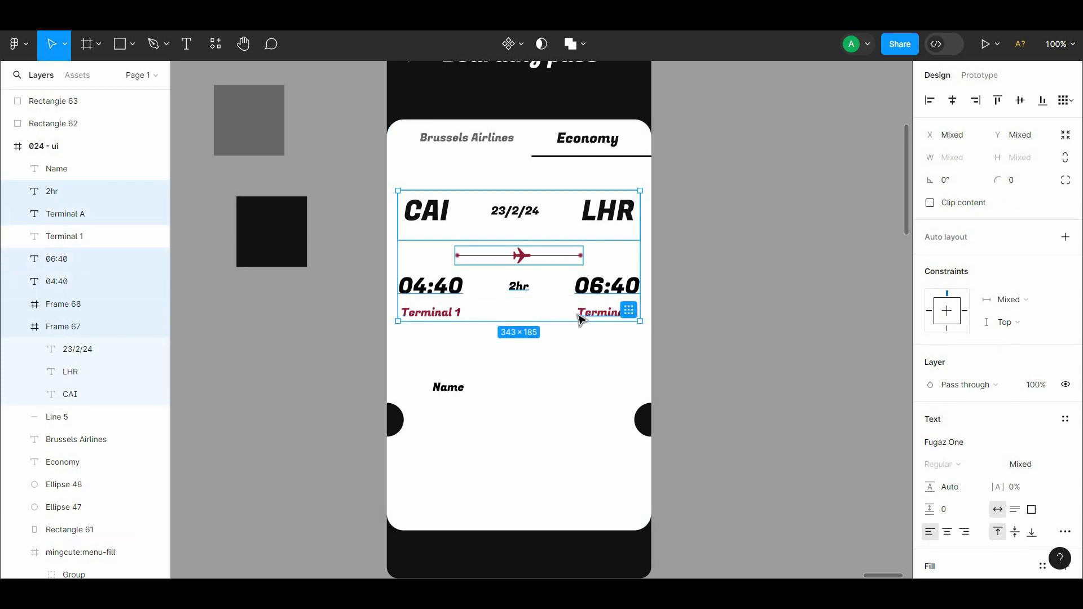
left_click(438, 312, "shift")
right_click(564, 288)
left_click(587, 324)
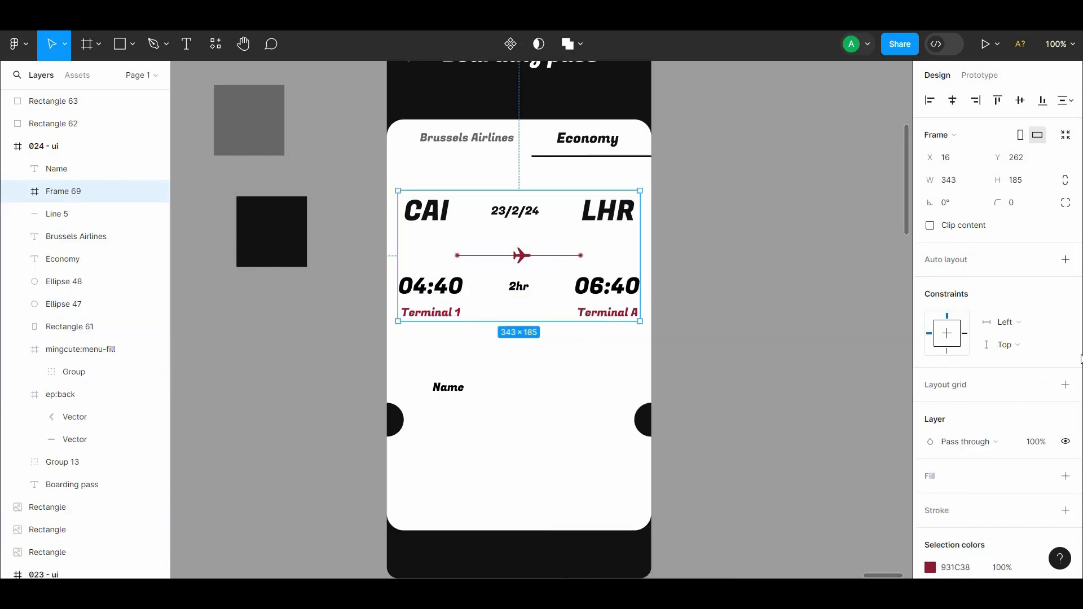
Step: Give the flight details frame a fill sampled from the airplane's red and lightened to the pale pink EFC5CF
scroll(1038, 339, "down", 3)
left_click(931, 345)
left_click(763, 413)
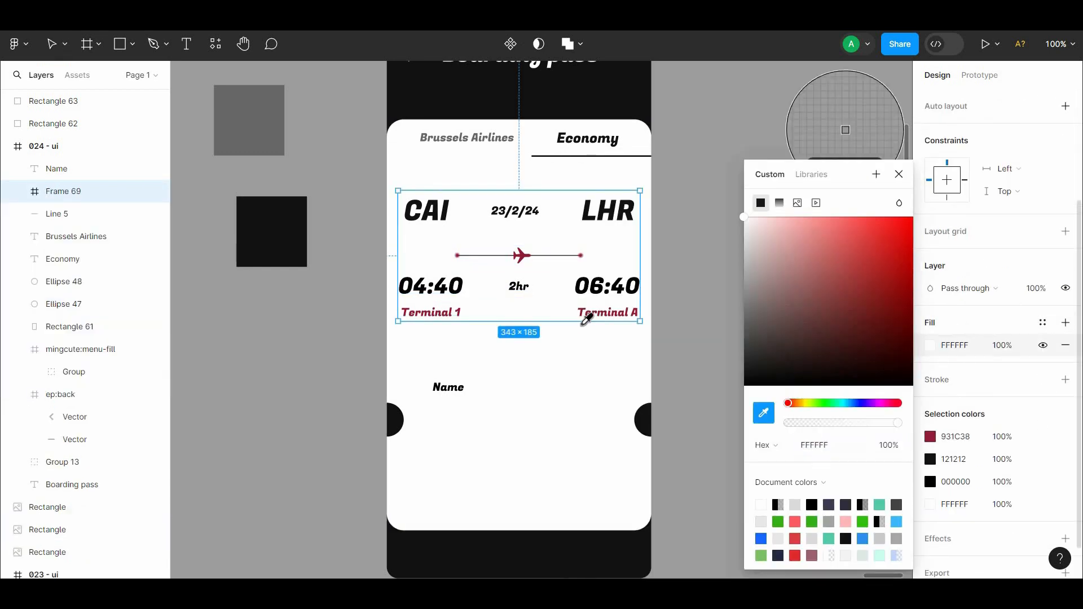
left_click(525, 256)
left_click_drag(880, 288, 775, 233)
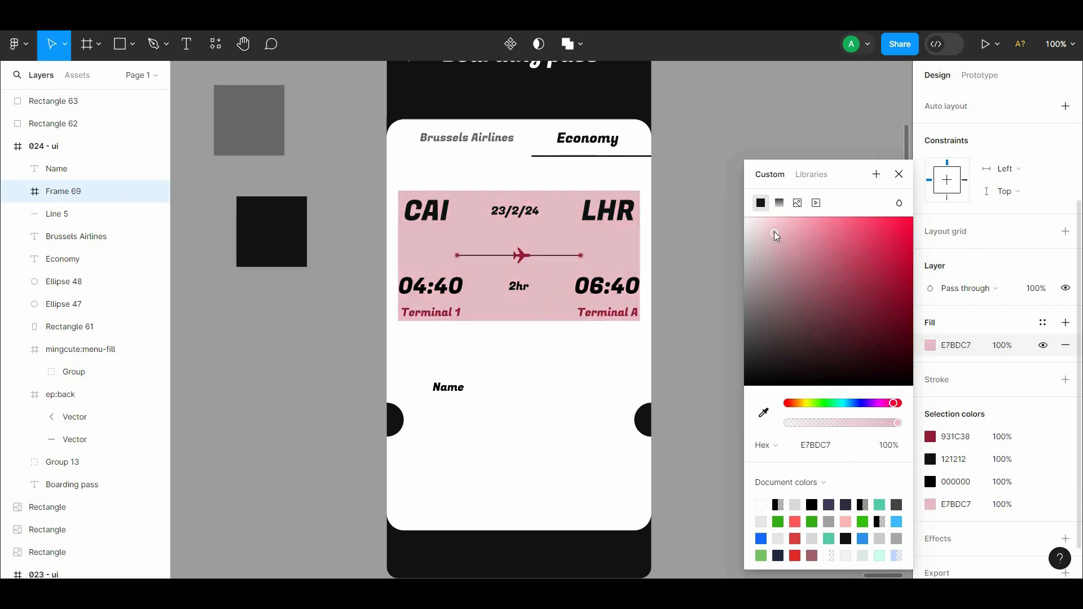
Step: Try to widen the pink frame to both side edges of the card, and undo the resizing
left_click_drag(640, 256, 652, 256)
left_click_drag(397, 255, 387, 256)
key("ctrl+z")
key("ctrl+z")
Step: Try adding auto layout to the pink flight details frame, and undo it
right_click(511, 266)
left_click(555, 420)
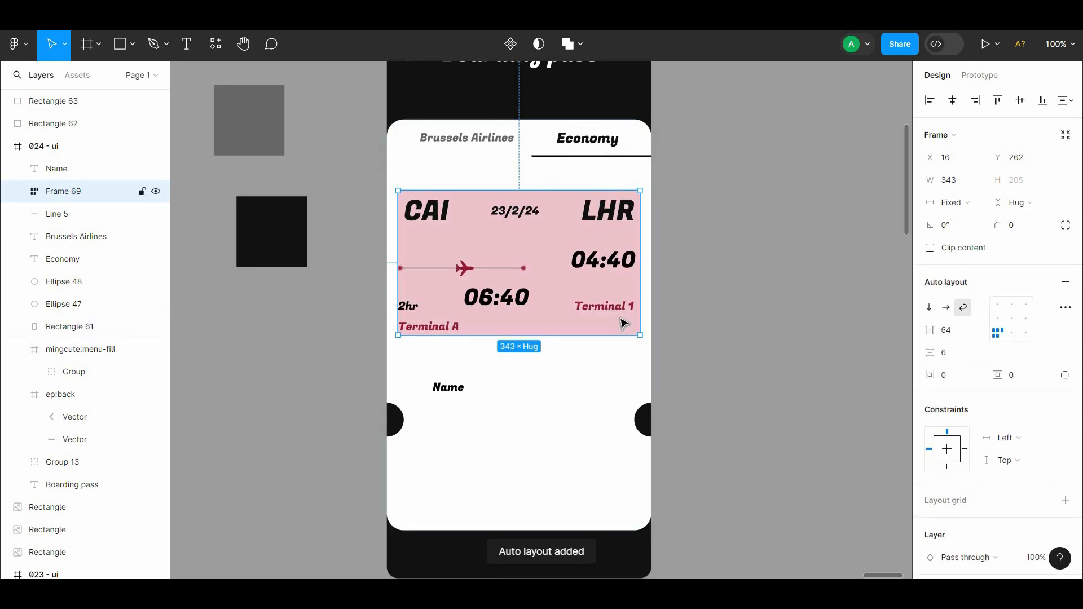
key("ctrl+z")
Step: Widen the pink flight details frame to both side edges of the white card, 375 wide
left_click_drag(640, 278, 654, 278)
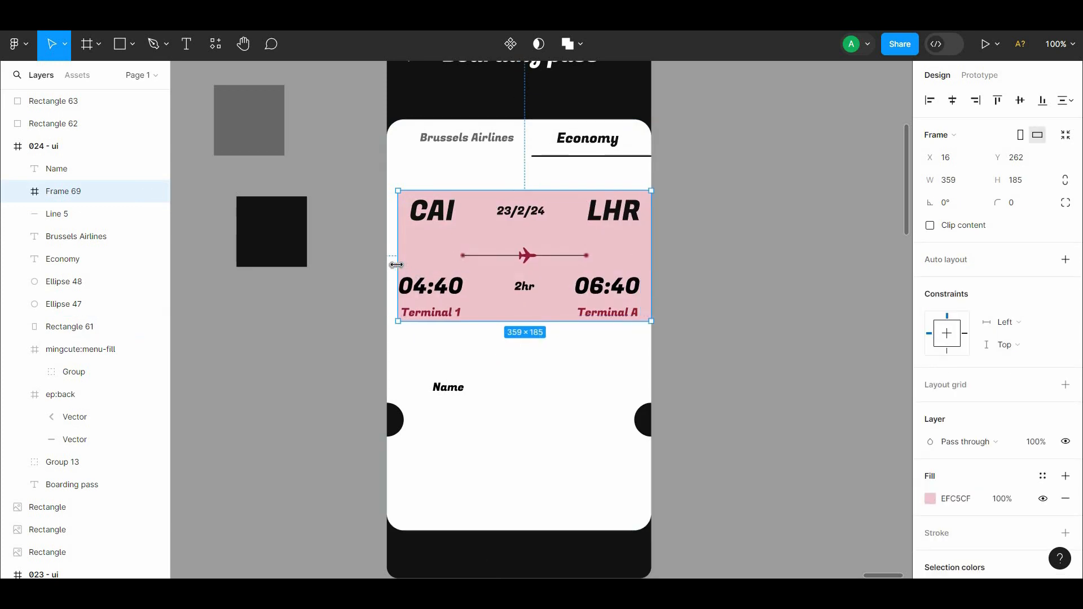
left_click_drag(397, 264, 387, 265)
Step: Shift the 06:40 and Terminal A pair under LHR and the 04:40 and Terminal 1 pair under CAI
left_click(427, 290)
left_click(432, 310, "shift")
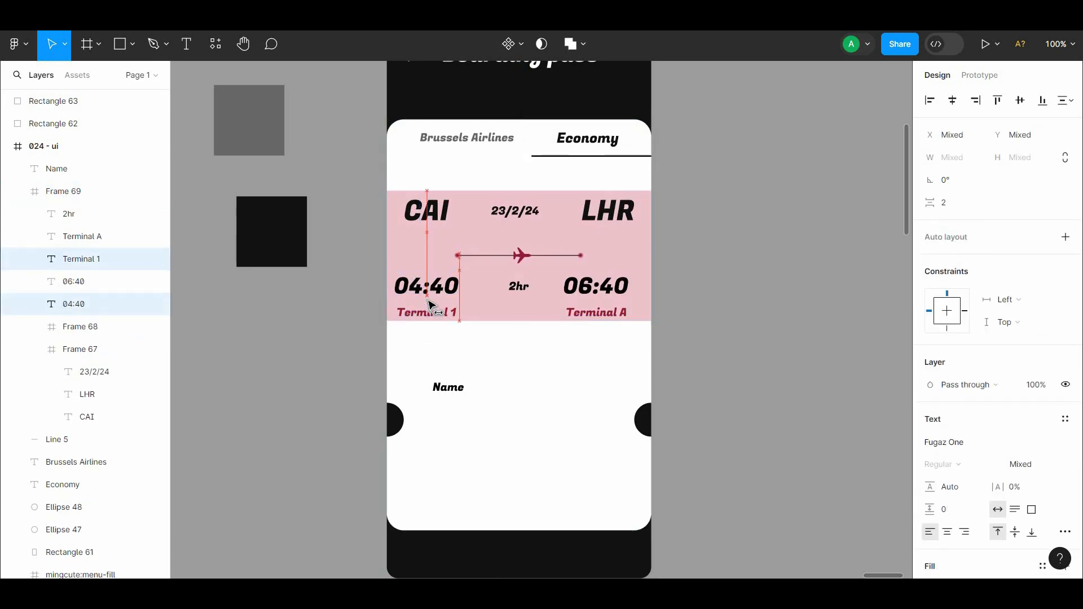
left_click(594, 308)
left_click(601, 312, "shift")
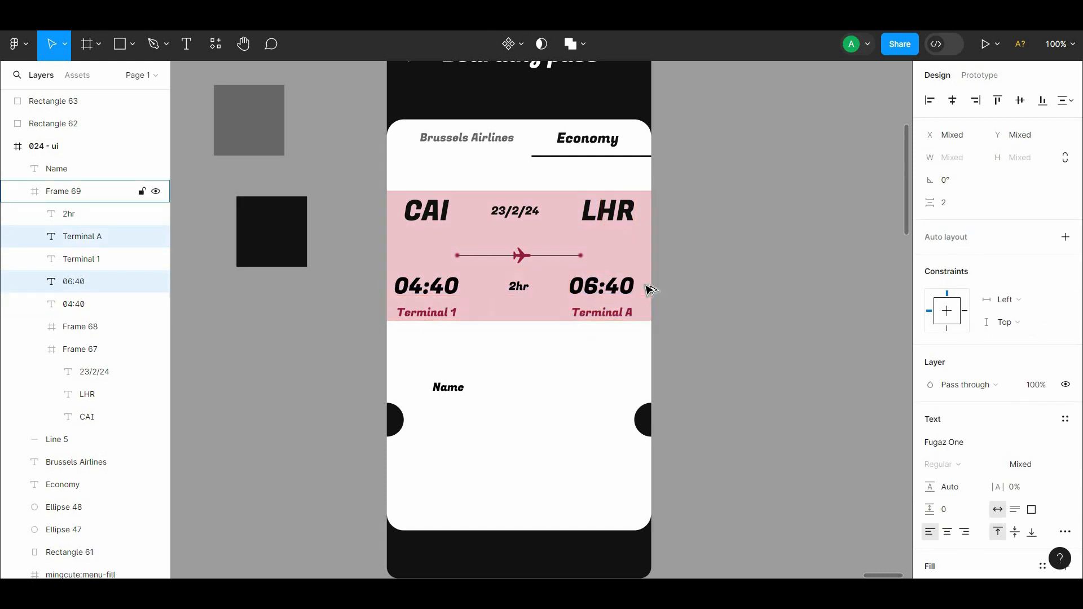
left_click(607, 219)
left_click(431, 312)
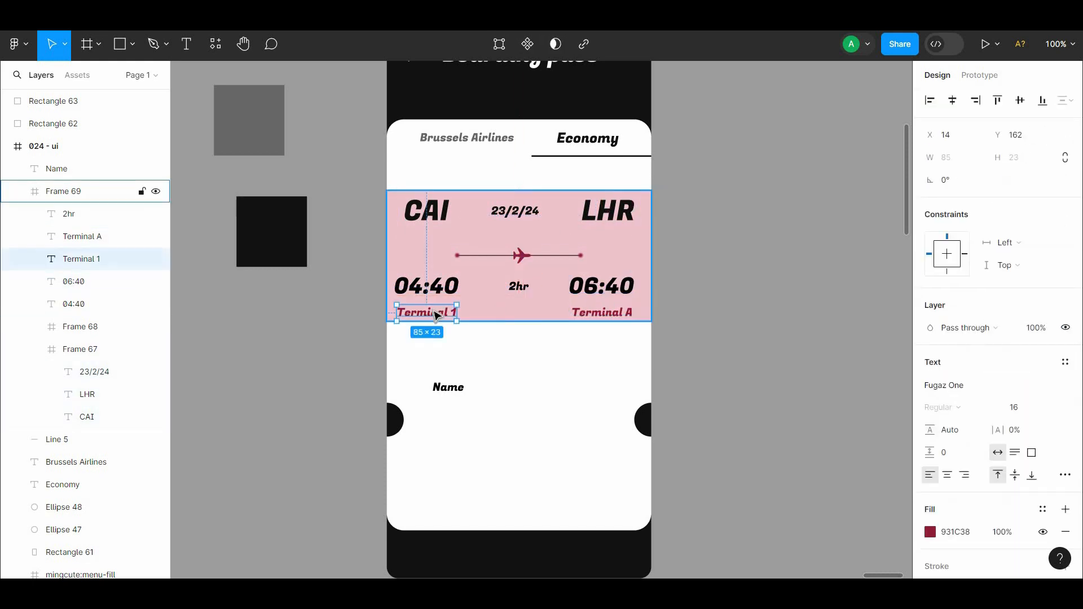
left_click(427, 287, "shift")
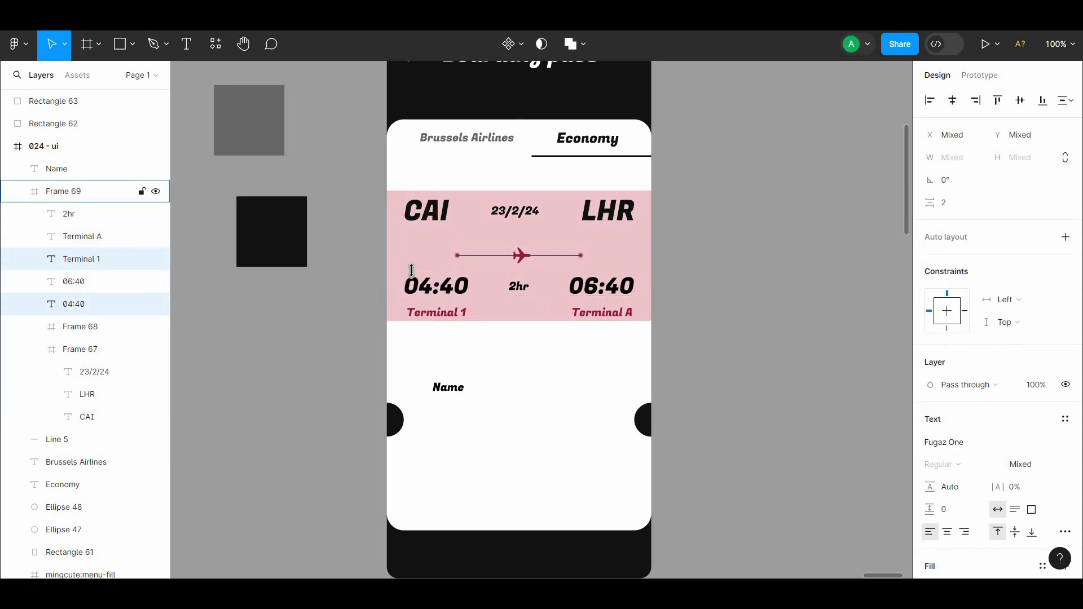
Step: Center CAI horizontally above the 04:40 time and the Terminal 1 label
left_click(426, 223)
double_click(426, 225)
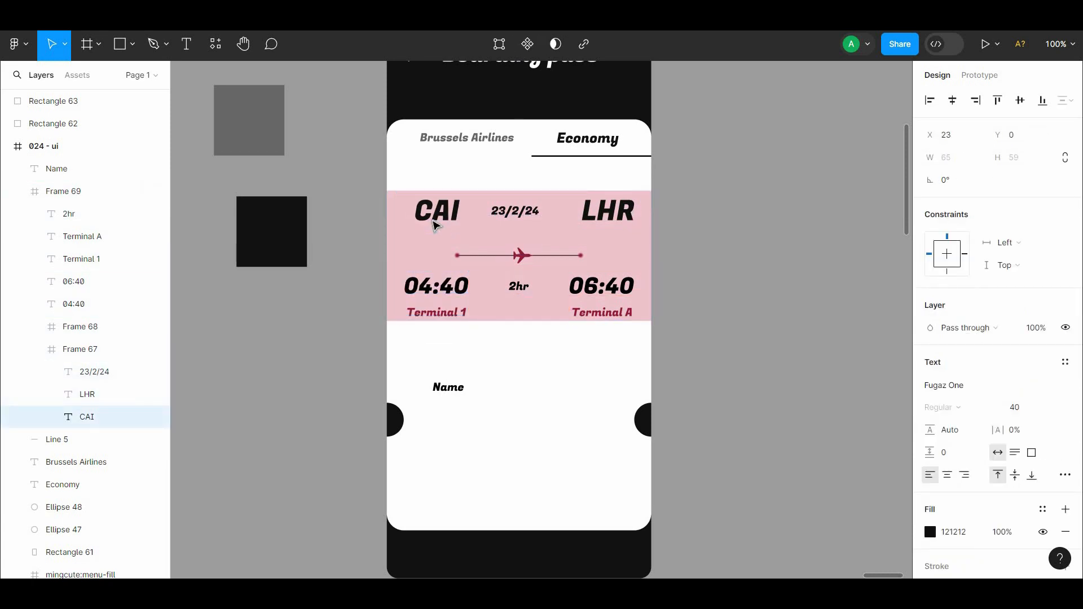
left_click(435, 286, "shift")
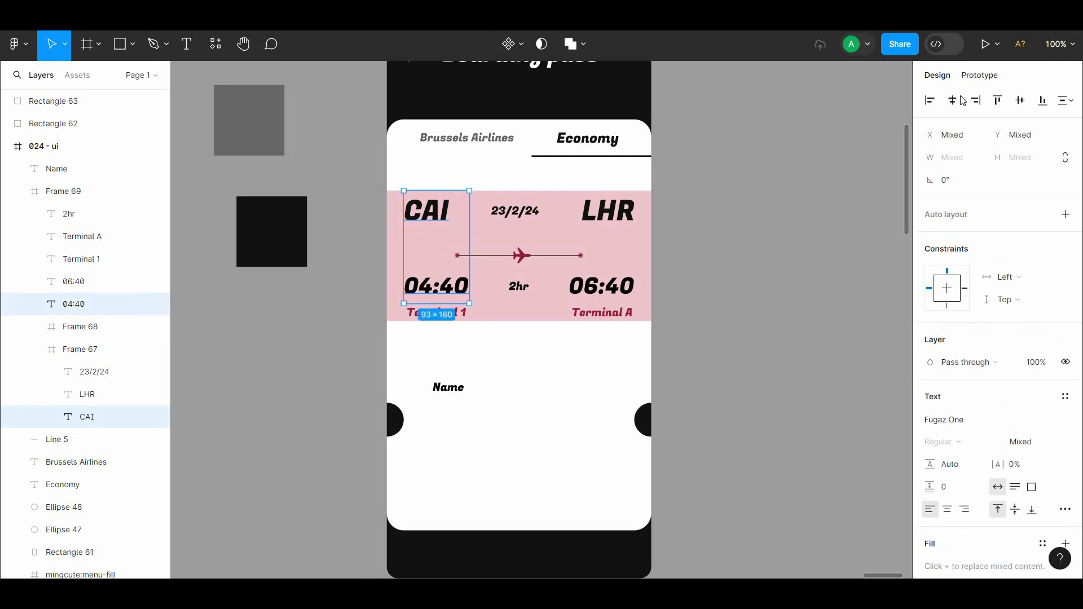
left_click(451, 316, "shift")
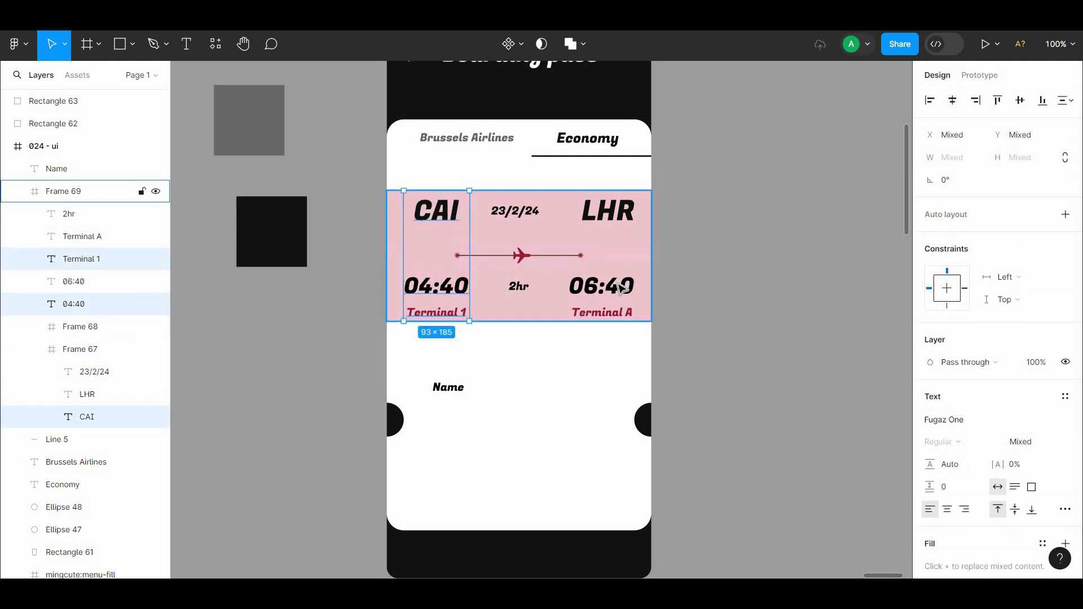
Step: Align LHR, 06:40 and Terminal A on their shared horizontal center
left_click(608, 218)
left_click(611, 278, "shift")
left_click(621, 313, "shift")
left_click(953, 100)
key("Escape")
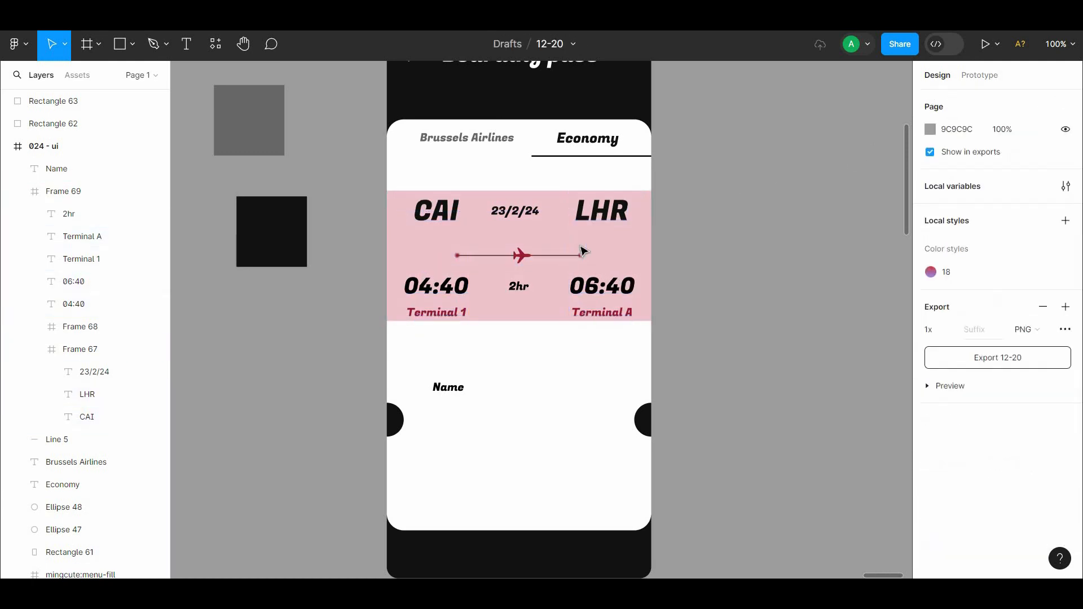
Step: Set the pink frame's corner radius to 10 and lighten its fill to FFD6E0
left_click_drag(1007, 202, 34, 201)
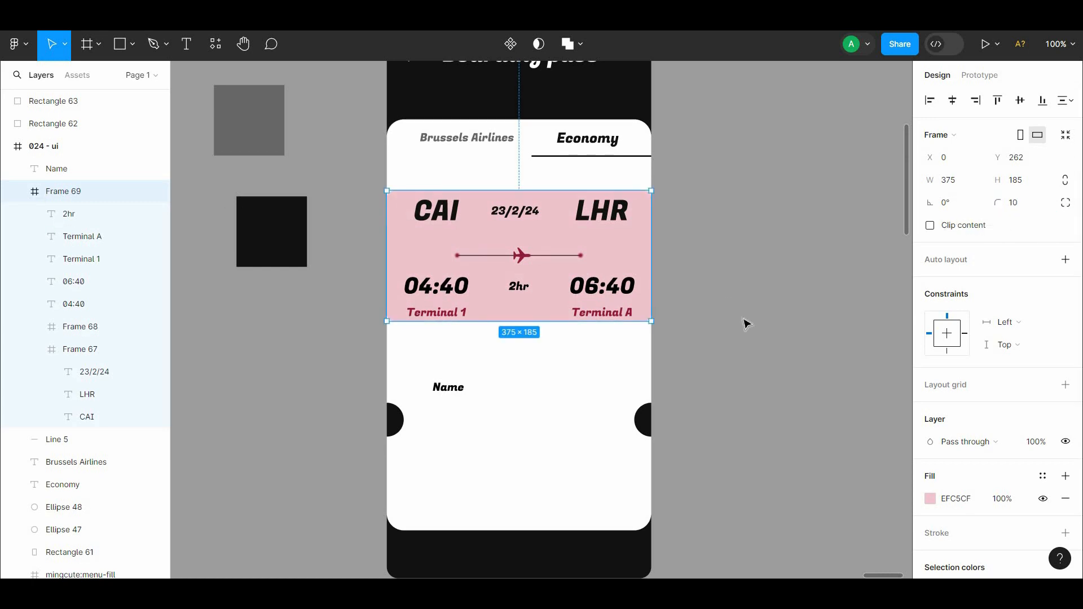
left_click(930, 498)
left_click(755, 225)
left_click_drag(756, 226, 771, 212)
Step: Extend the pink frame downward to a height of 191 and set its constraints to Center and Bottom
left_click_drag(556, 327, 557, 331)
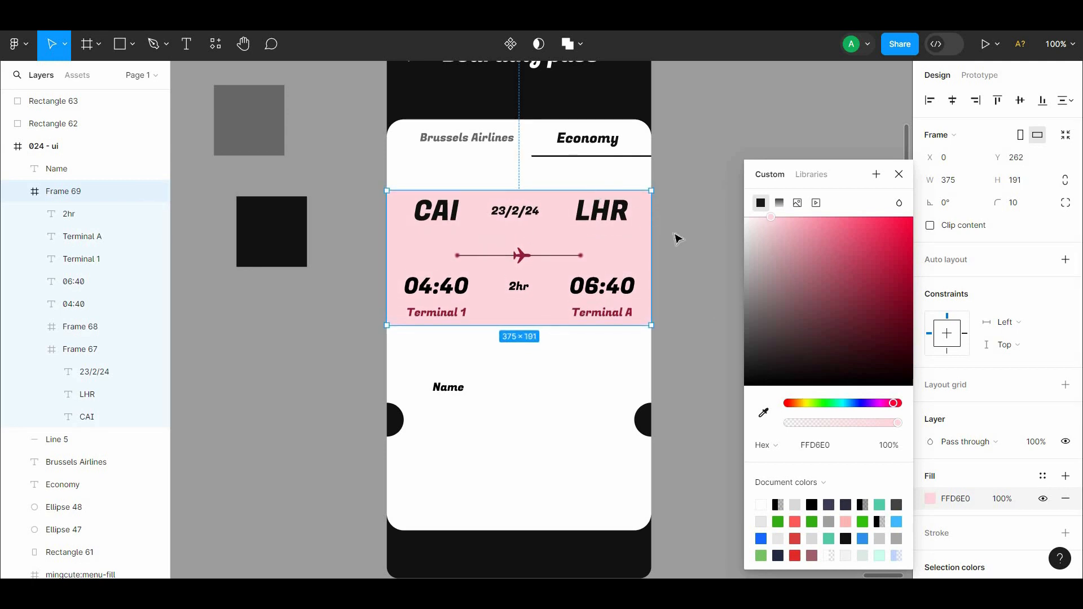
left_click(945, 323)
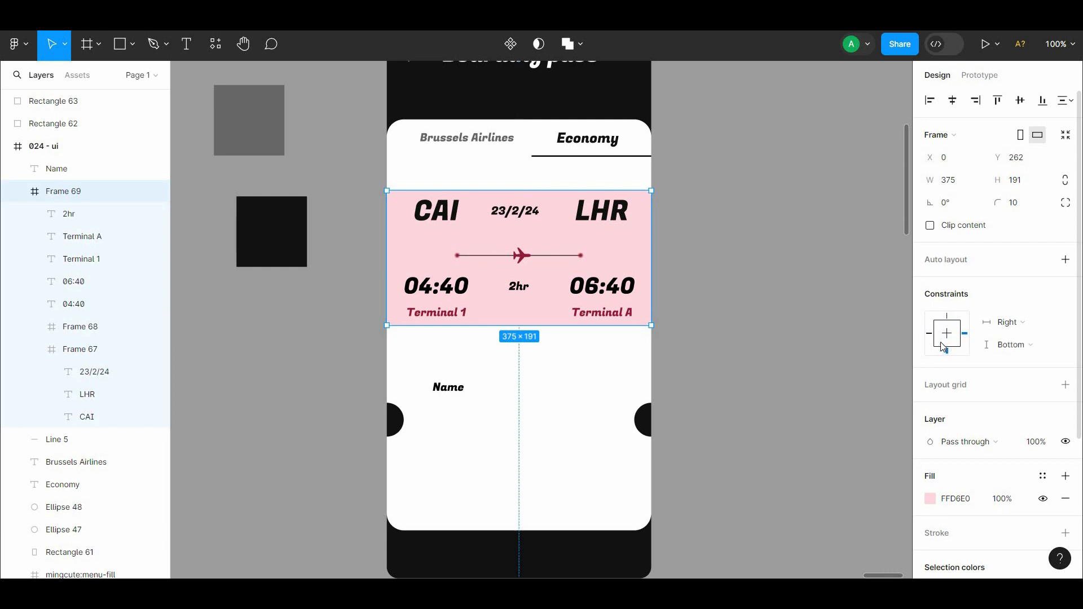
left_click(1006, 322)
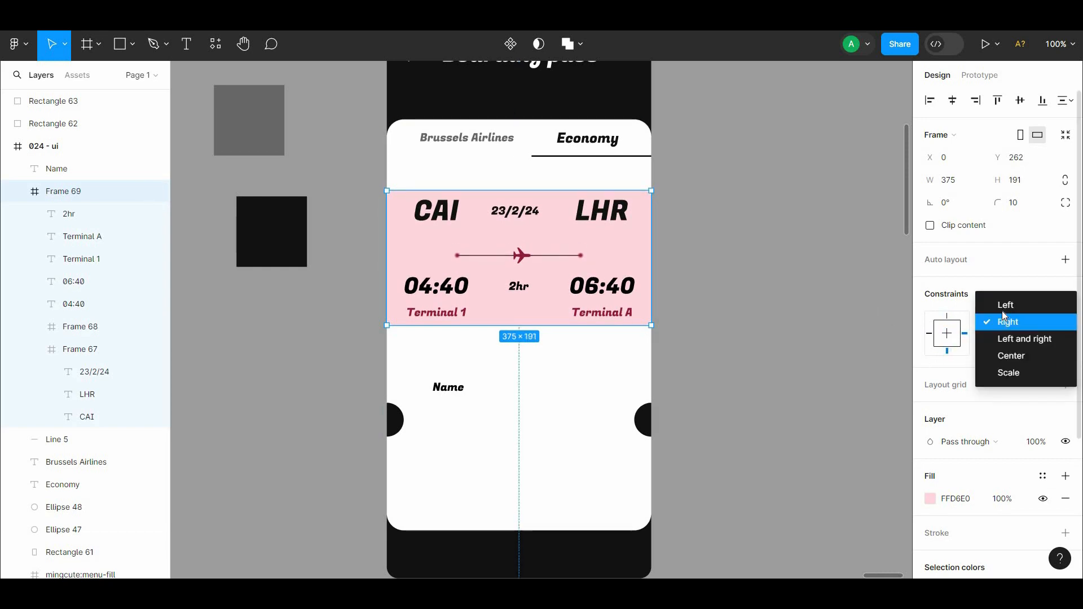
left_click(1012, 356)
left_click(670, 205)
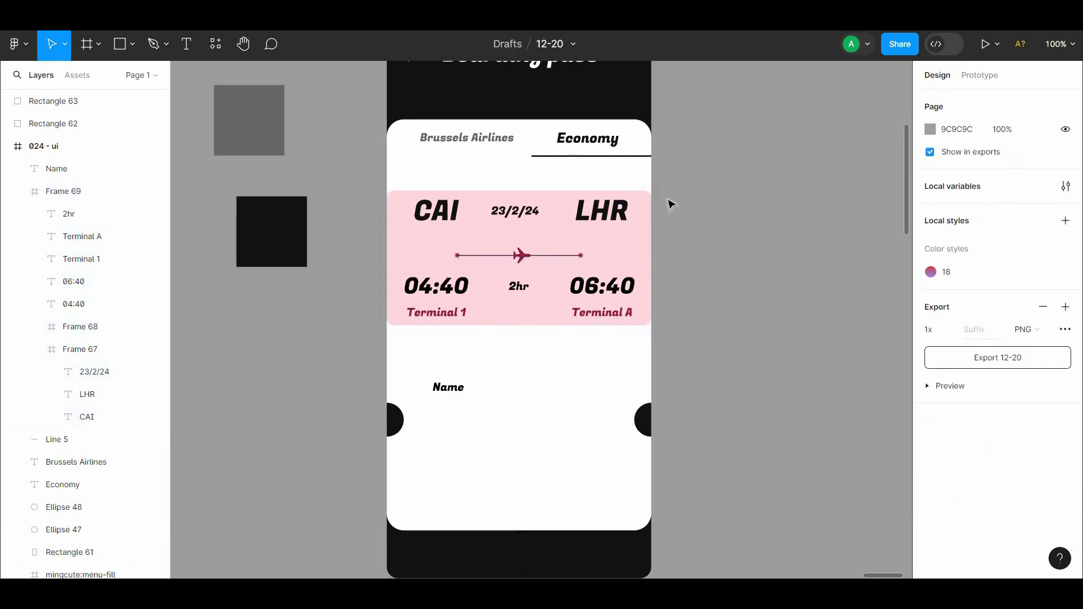
Step: Duplicate the Name label toward the card's right side and retype the two labels as NAME and SEAT
scroll(694, 226, "up", 2)
scroll(694, 271, "down", 3)
left_click_drag(444, 355, 579, 338)
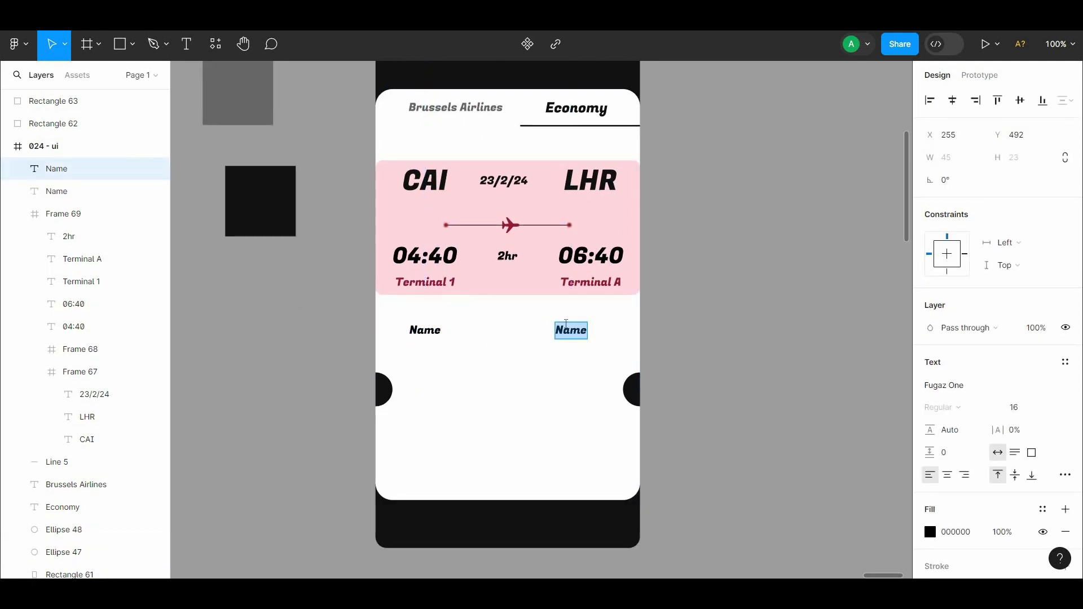
left_click(416, 333)
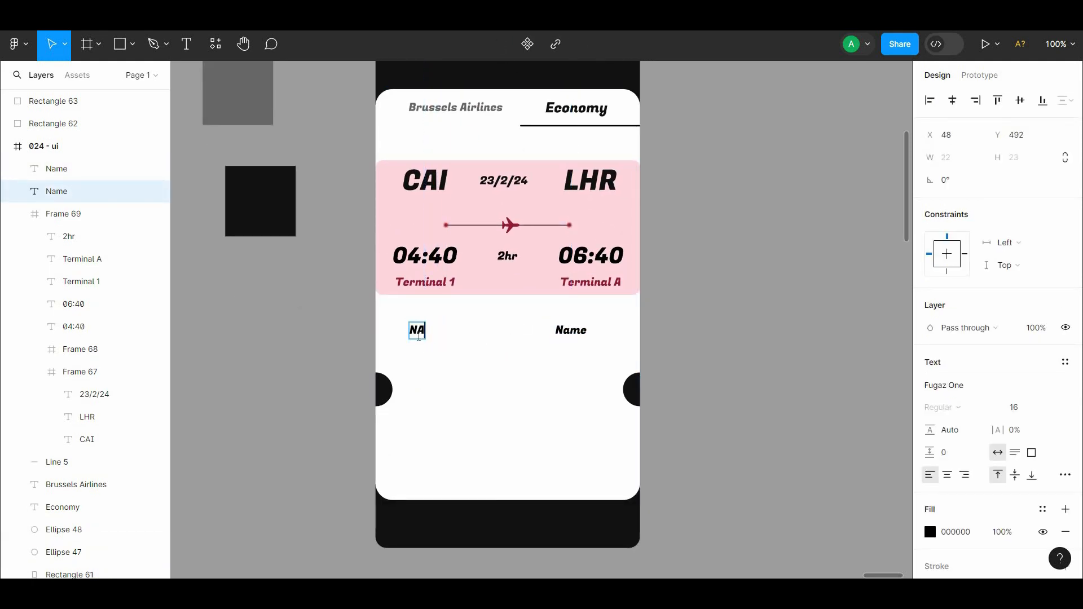
double_click(580, 331)
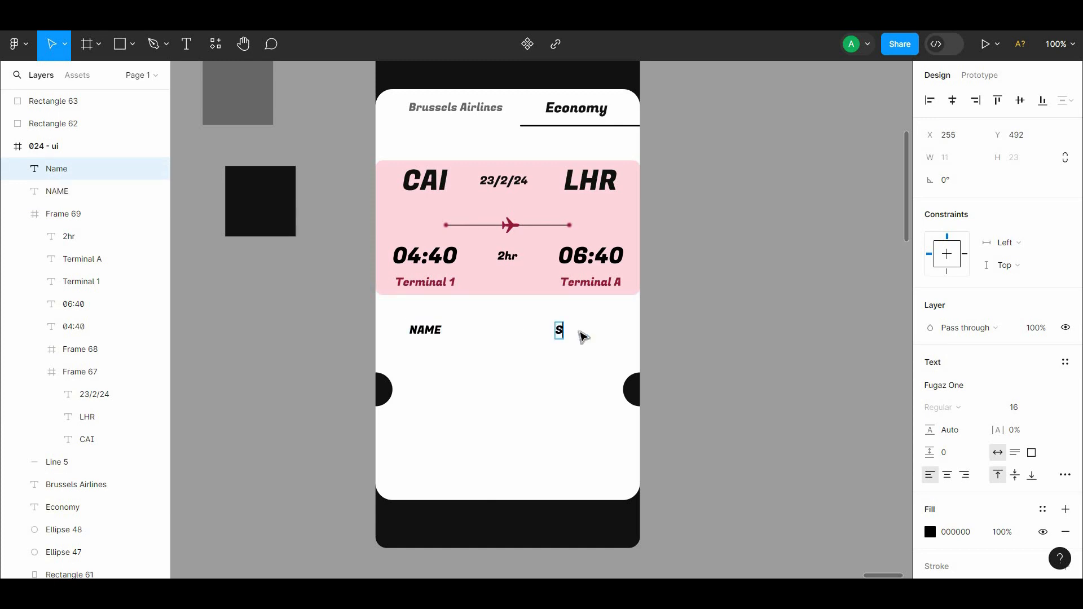
Step: Move the SEAT and NAME labels up onto one row just below the pink frame, at Y 469
left_click_drag(587, 337, 601, 327)
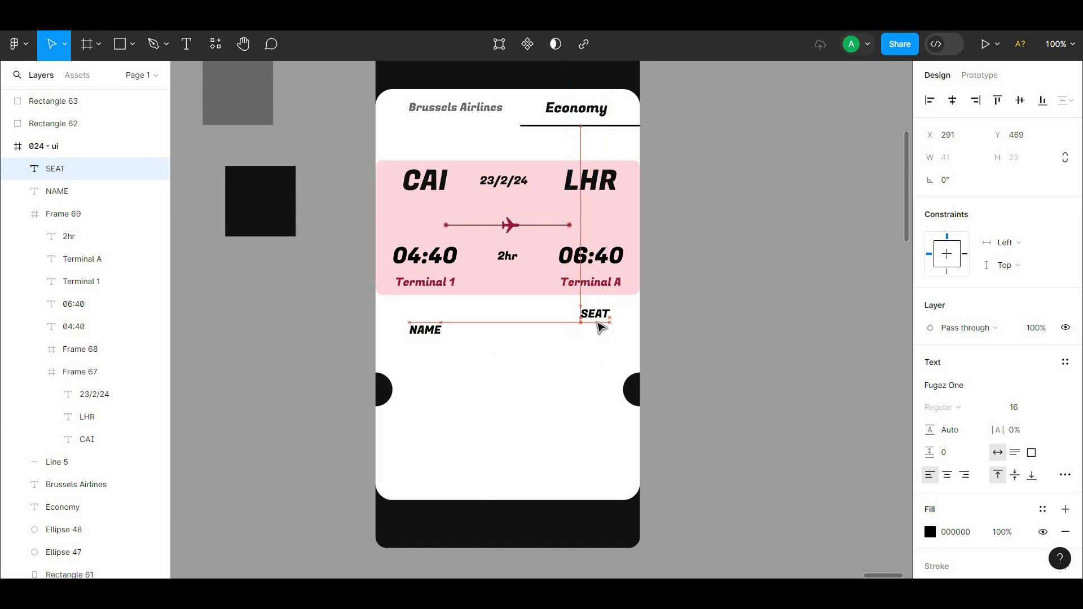
left_click(436, 325, "shift")
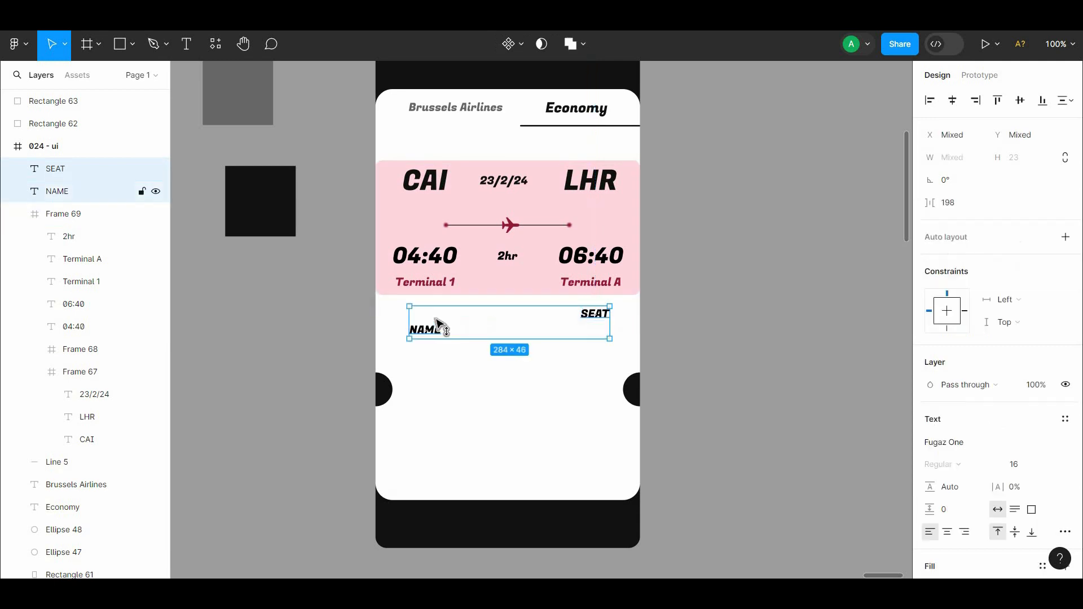
left_click(422, 327, "shift")
key("Escape")
left_click_drag(443, 334, 444, 318)
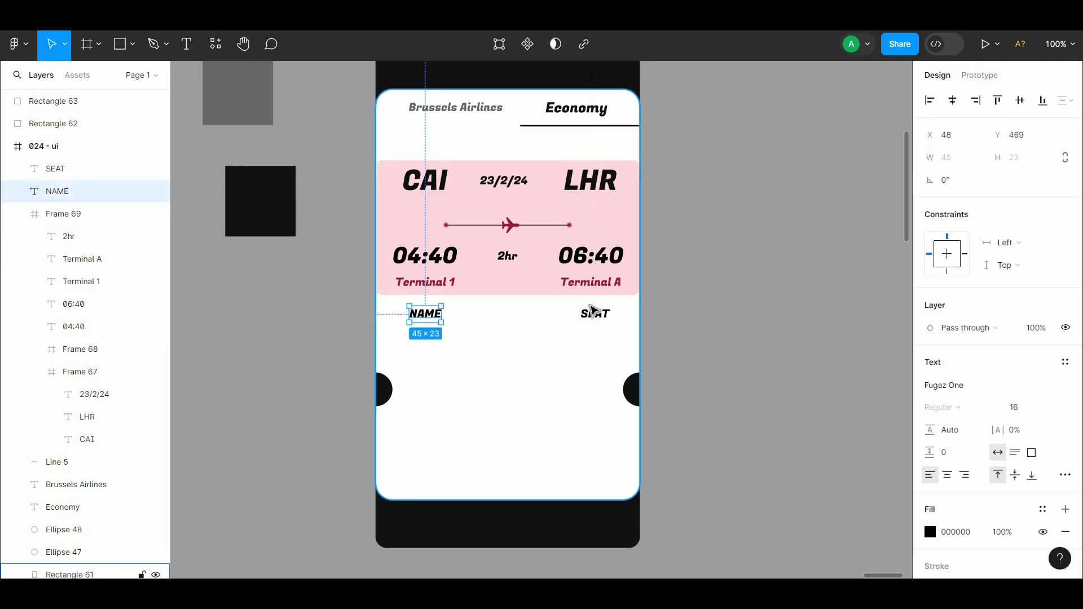
left_click(595, 313, "shift")
left_click(645, 321)
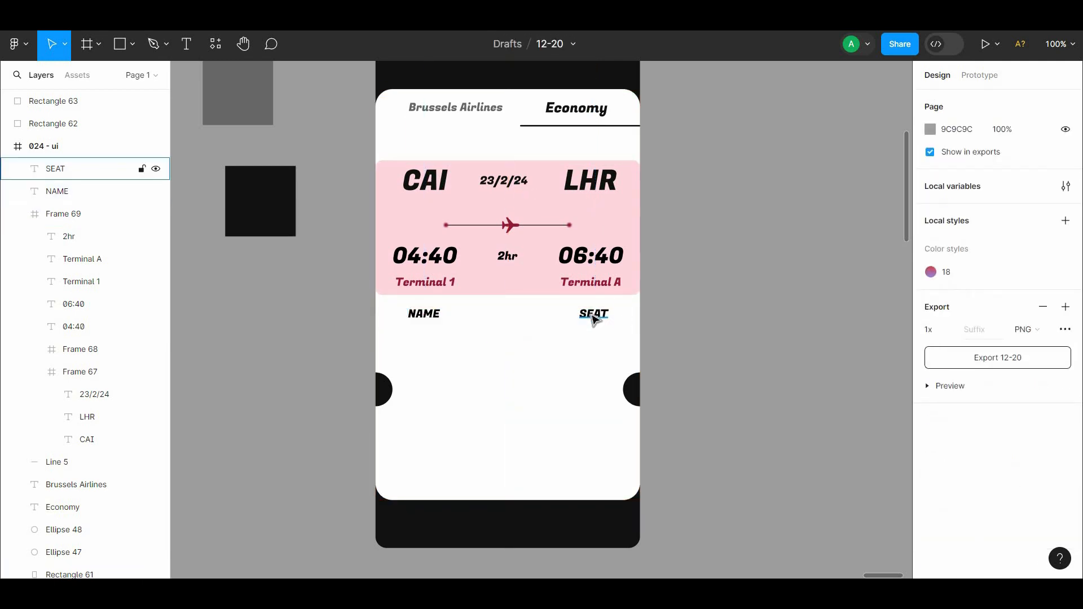
Step: Center SEAT under the Terminal A label and NAME under the Terminal 1 label
left_click_drag(607, 314, 626, 314)
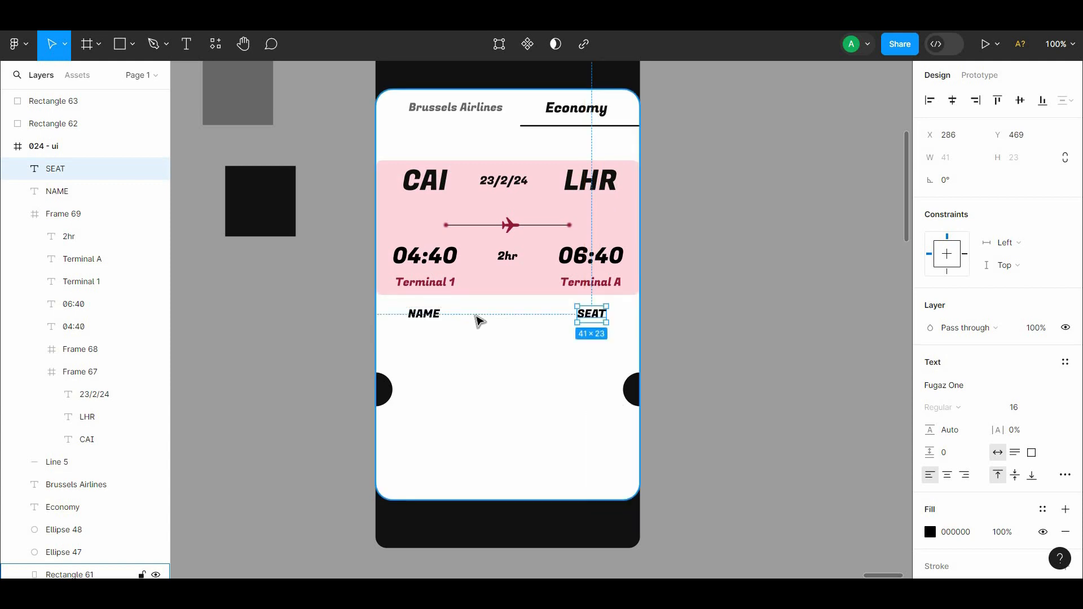
left_click(423, 313)
key("alt+shift")
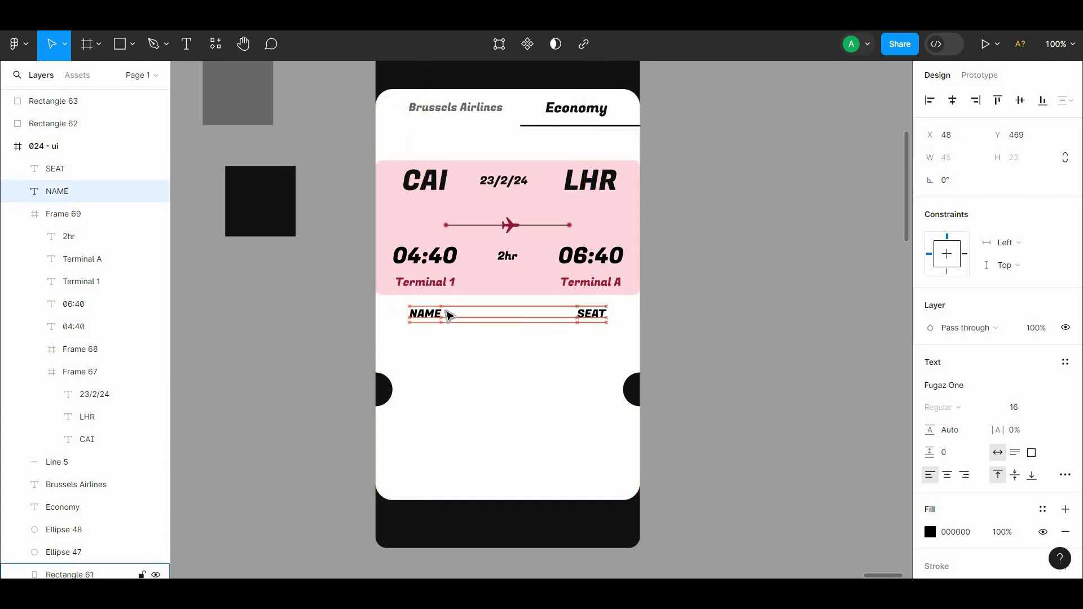
left_click(697, 324)
Step: Recolor the NAME and SEAT labels, first trying a color sampled at Terminal A, and settle on the airplane icon's dark red
left_click(598, 314)
left_click(427, 313, "shift")
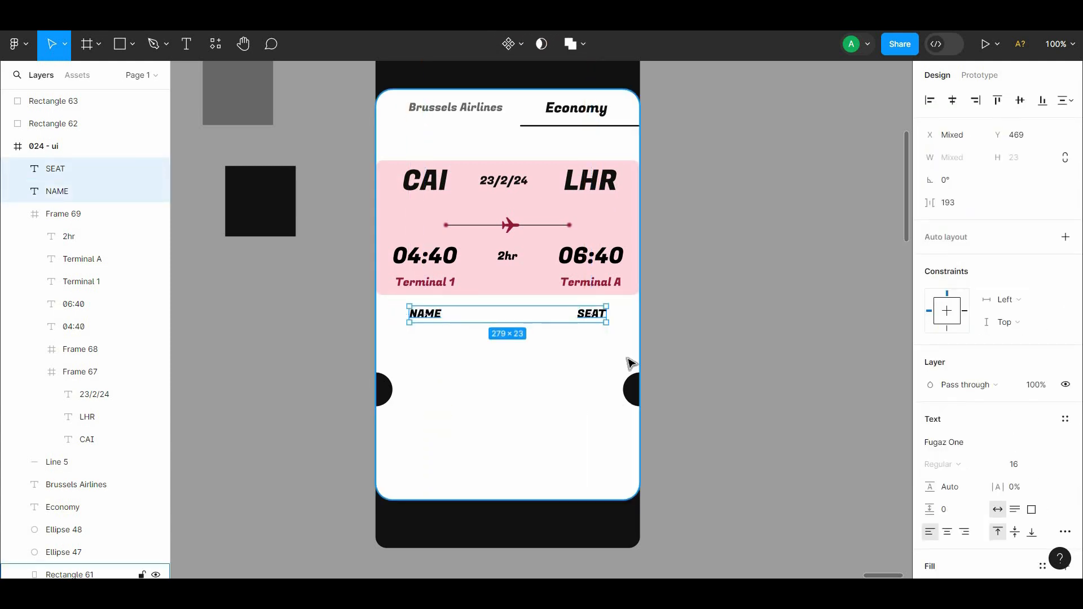
key("i")
left_click(566, 281)
left_click(773, 295)
key("ctrl+z")
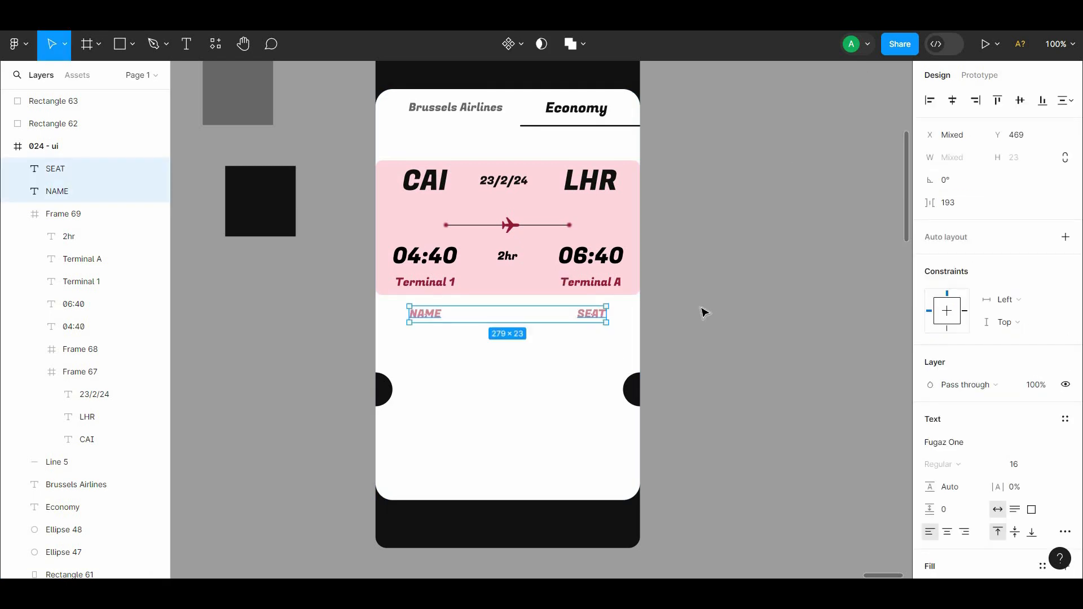
key("t")
key("i")
left_click(512, 225)
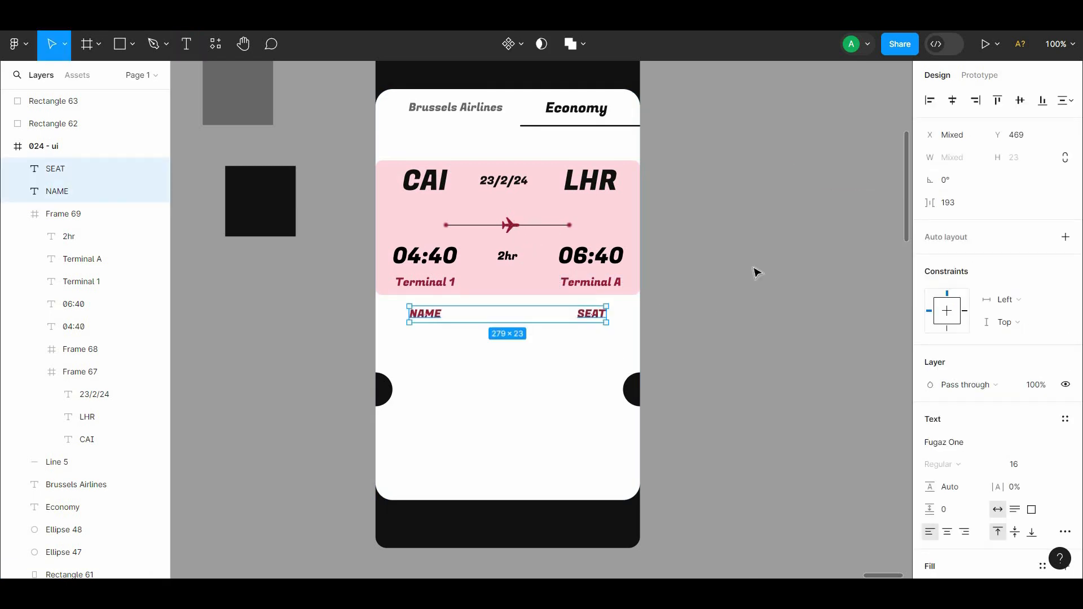
left_click(740, 281)
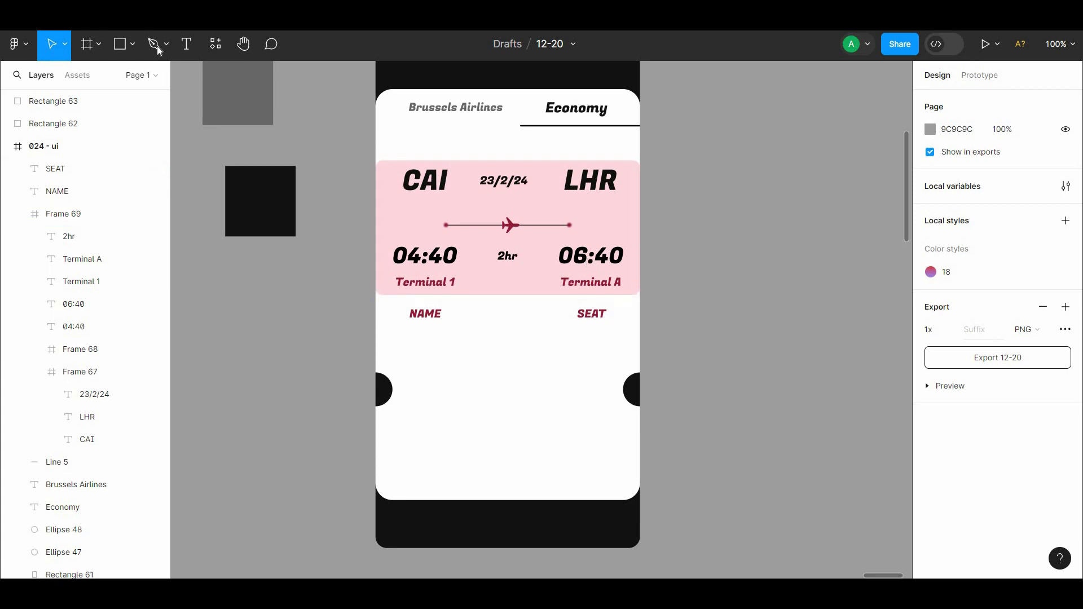
Step: Add the passenger's first name in black text and center it below the NAME label at Y 500
left_click(441, 338)
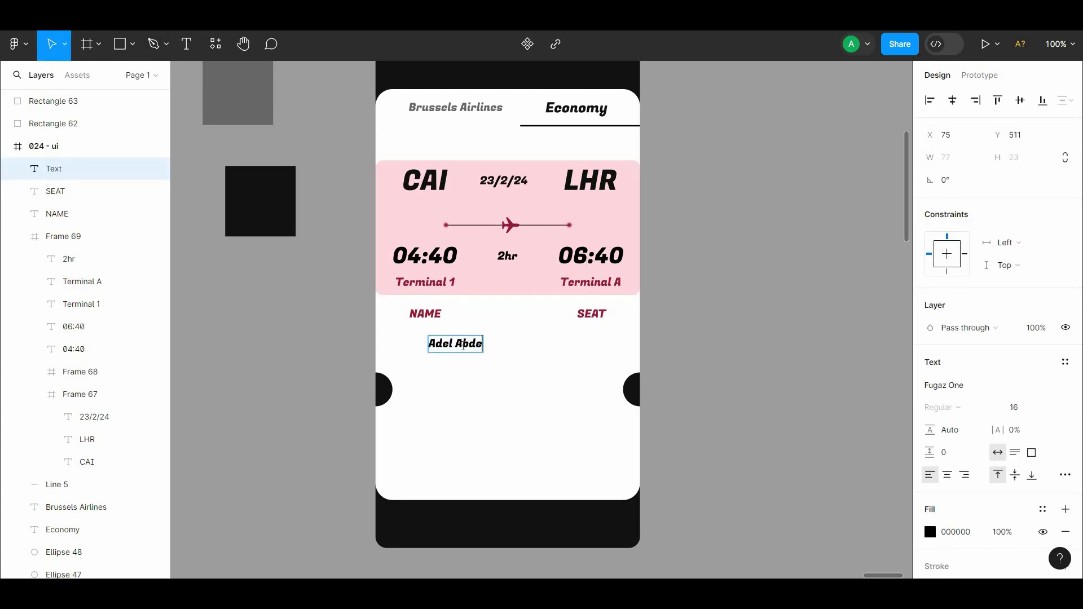
key("Escape")
left_click_drag(447, 346, 434, 346)
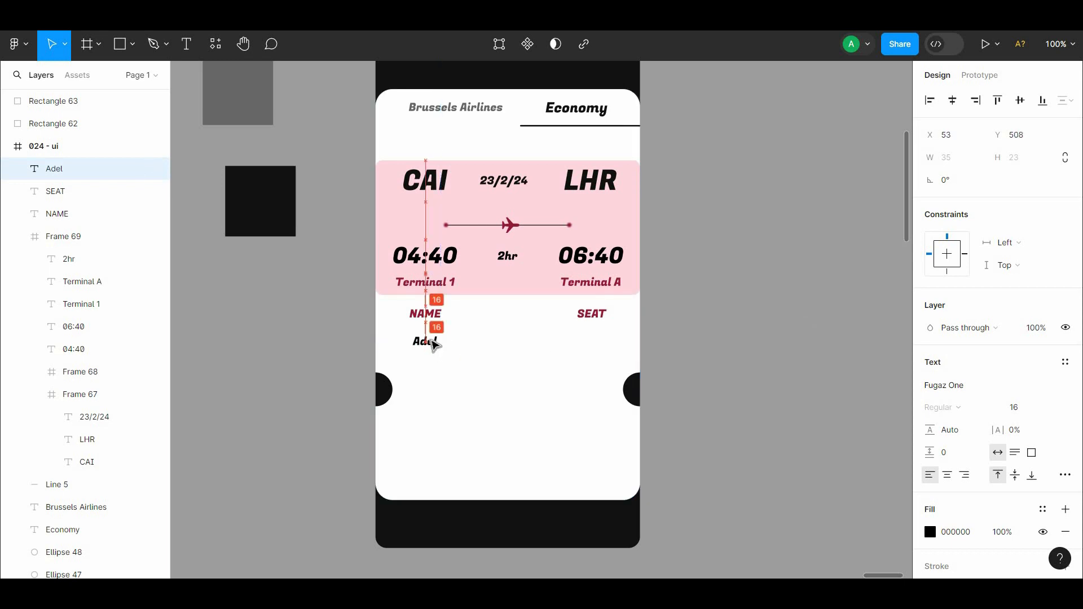
key("alt")
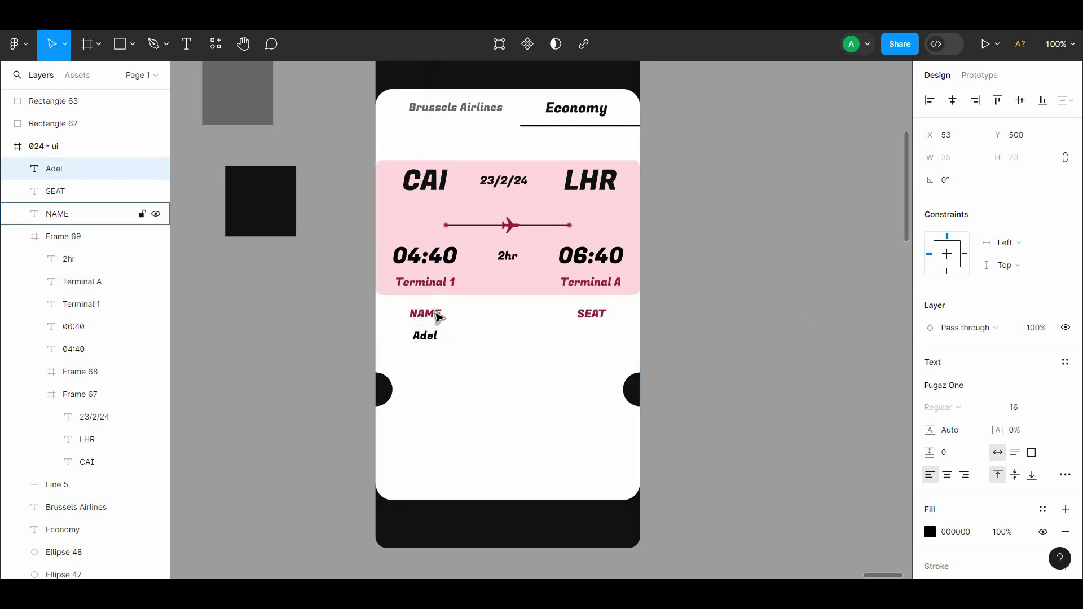
Step: Duplicate the passenger name text below SEAT, change the copy to 6D and center it under the label
left_click_drag(435, 338, 594, 346)
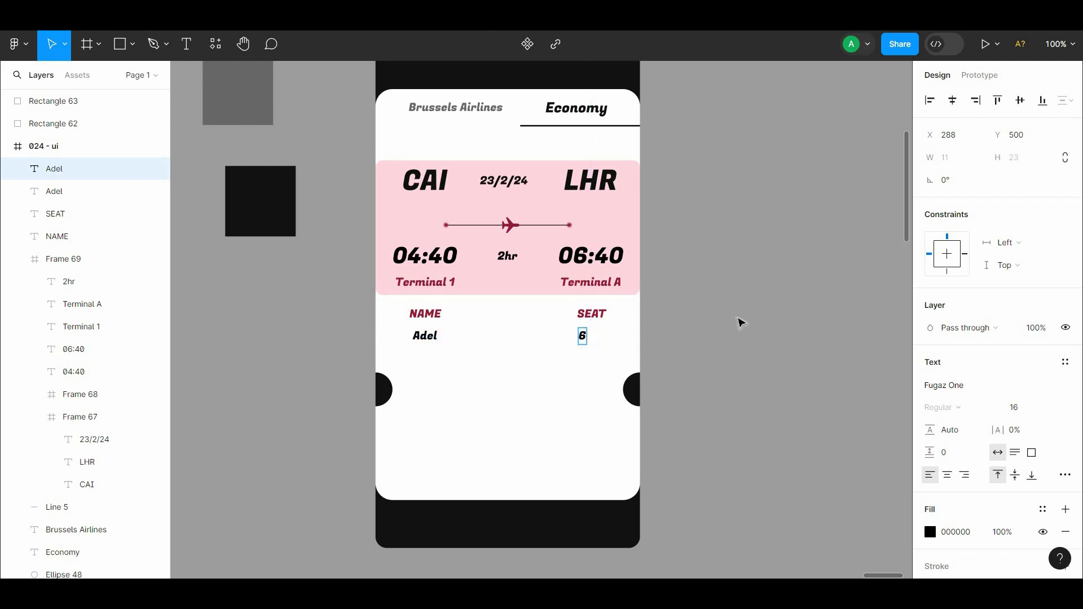
left_click_drag(593, 339, 600, 341)
left_click(673, 379)
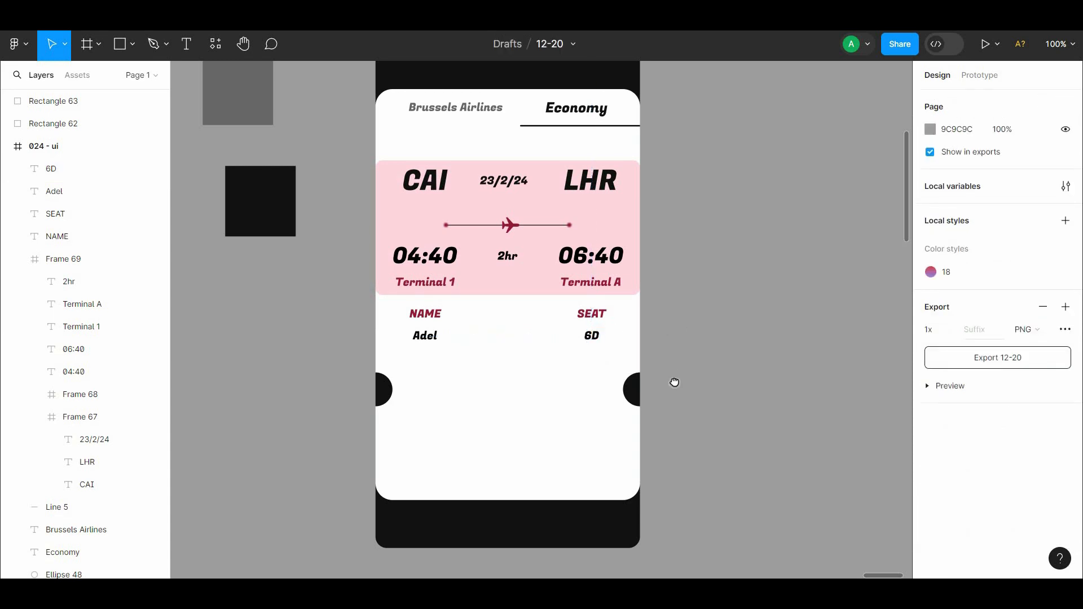
Step: Search the plugins for Q and launch QR Code Designer
scroll(673, 380, "up", 3)
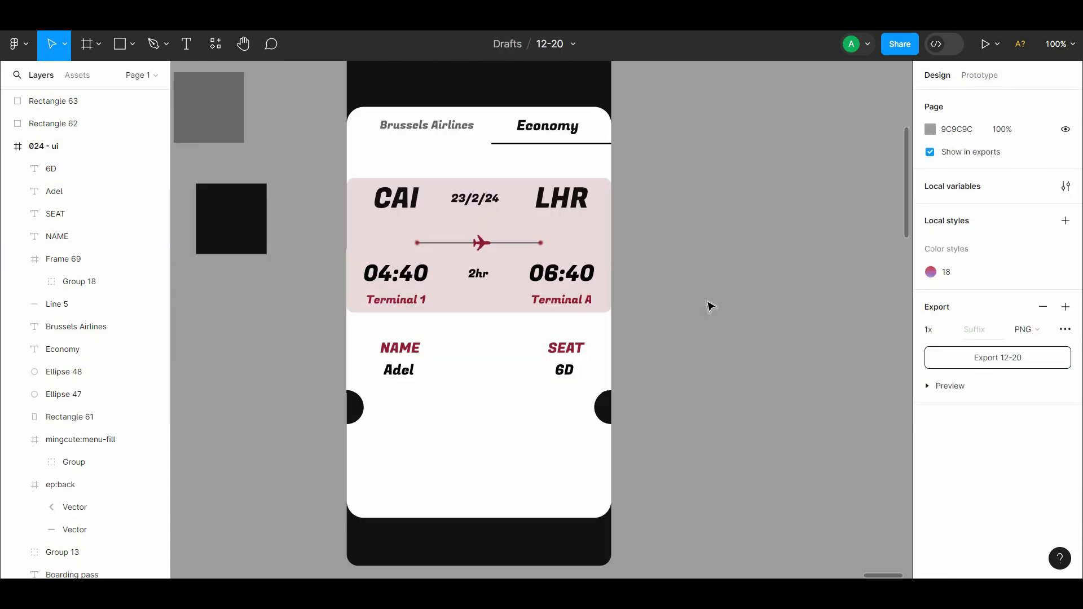
scroll(483, 280, "down", 1)
scroll(279, 144, "down", 1)
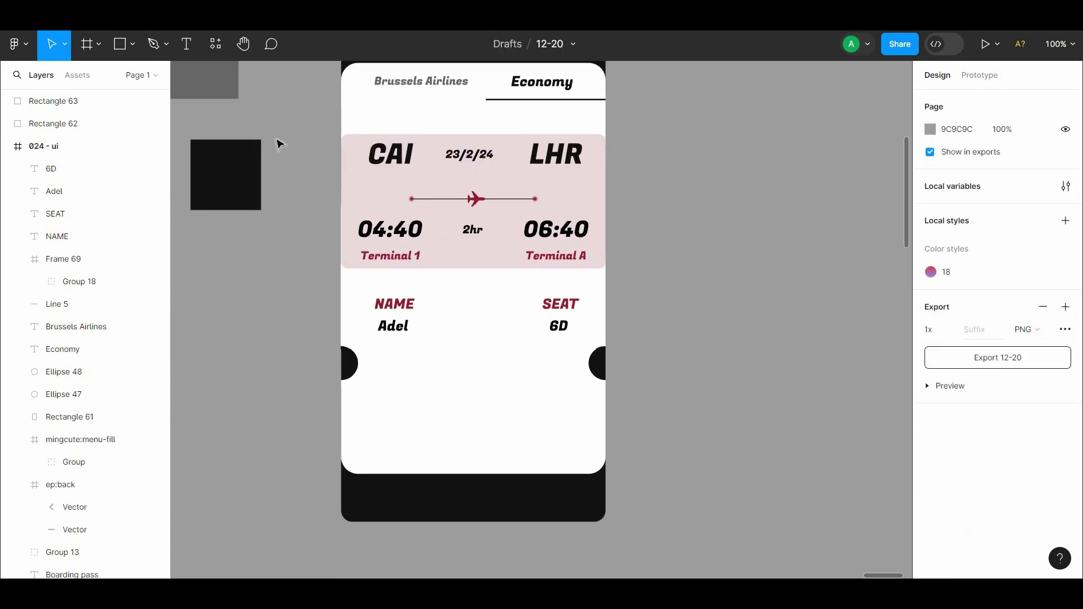
right_click(690, 227)
mouse_move(734, 348)
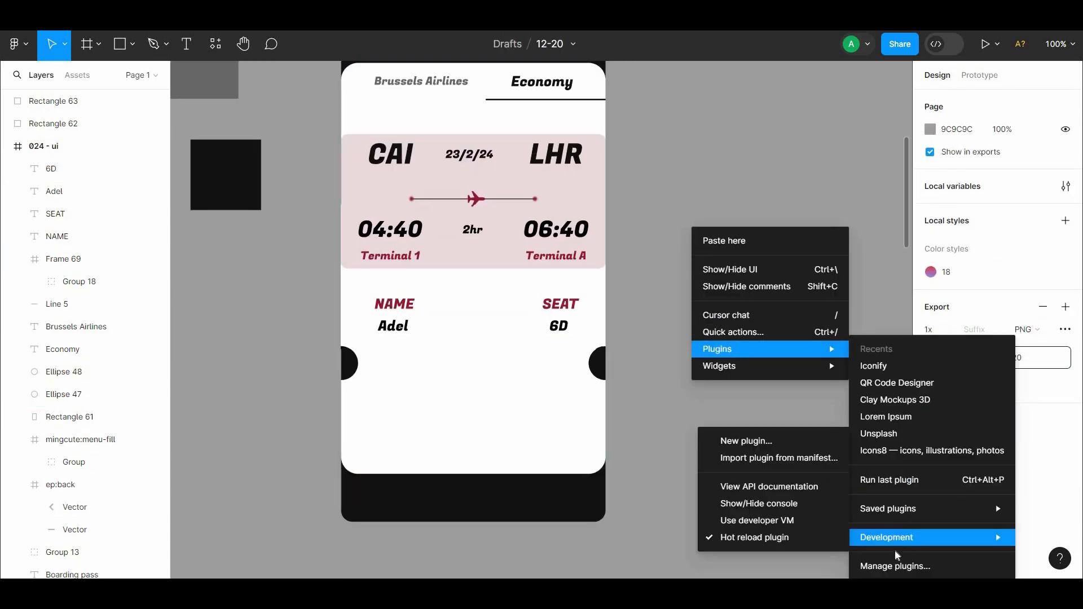
left_click(886, 564)
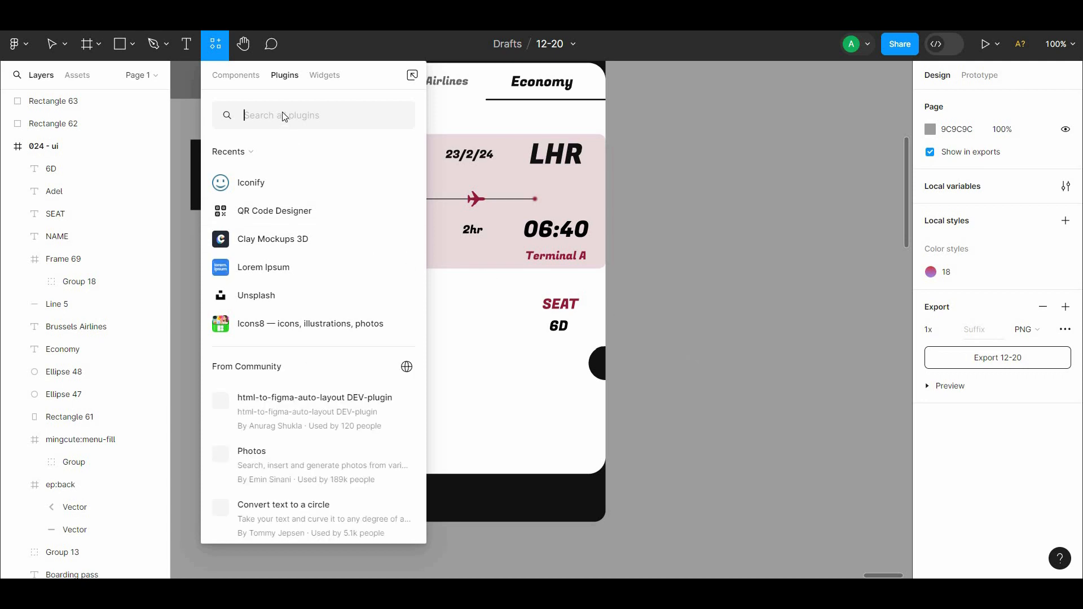
type("Q")
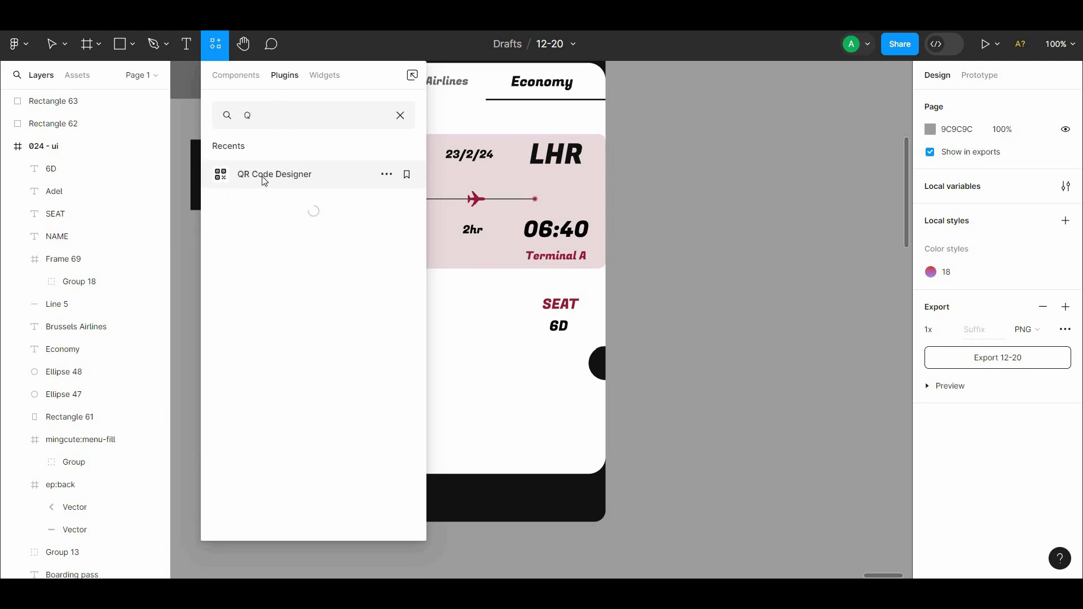
left_click(264, 179)
left_click(295, 107)
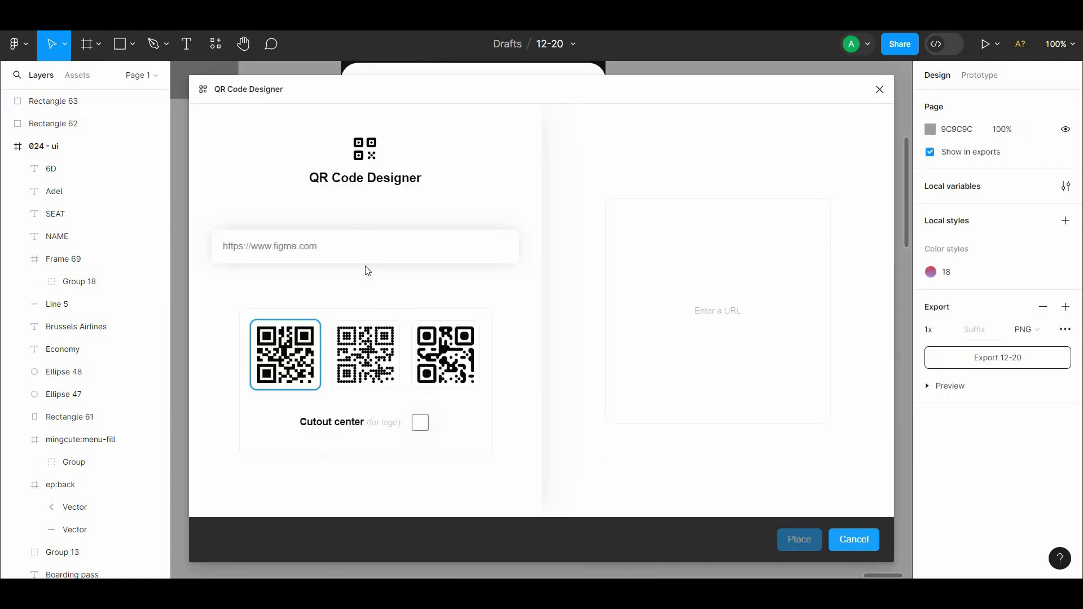
Step: Generate a square-style QR code from a personal web handle, without a center cutout, and place it on the canvas
left_click(361, 249)
type("adell.og")
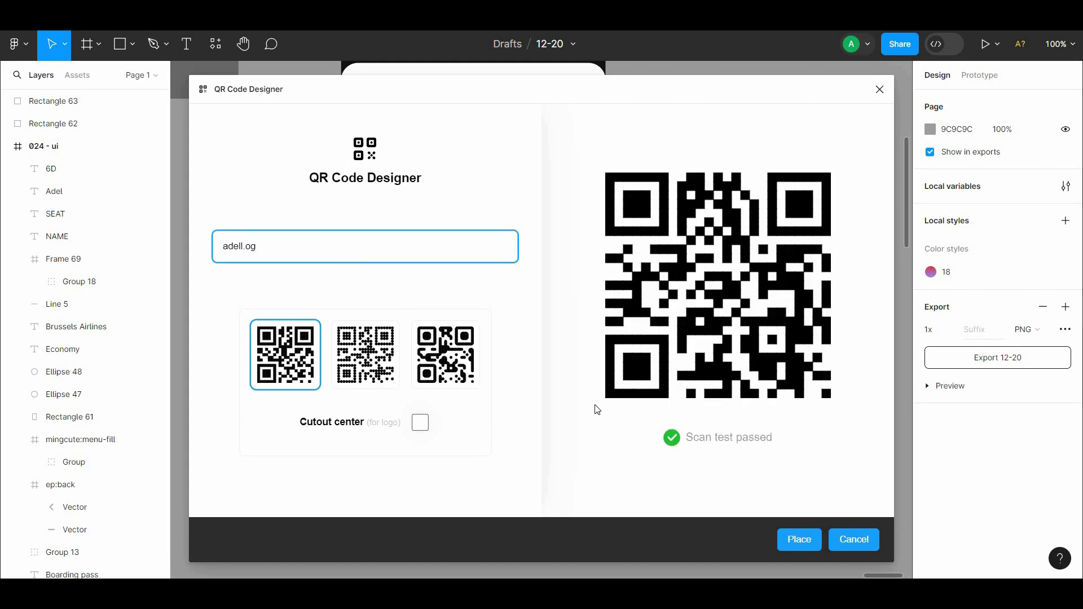
left_click(799, 540)
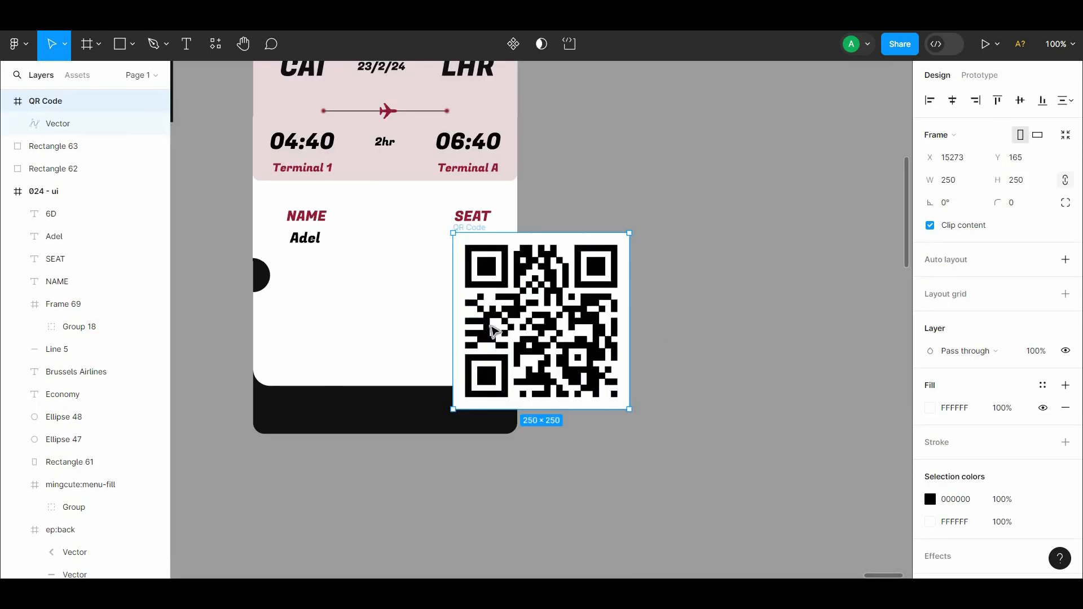
Step: Move the QR code into the lower part of the ticket card, scale it to 150 × 150 and center it horizontally
left_click_drag(584, 375, 440, 359)
left_click_drag(482, 390, 450, 356)
left_click_drag(421, 333, 410, 325)
left_click(953, 101)
left_click(783, 186)
left_click(398, 304)
left_click(700, 294)
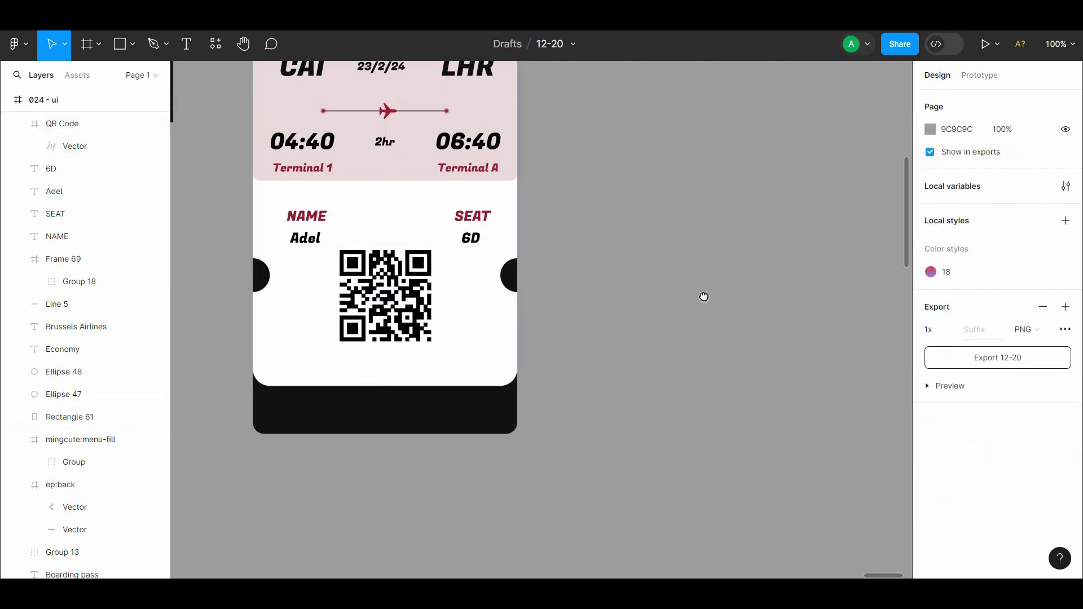
Step: Shift the QR code down on the card, away from the passenger name and seat details
left_click_drag(704, 295, 783, 349)
left_click(480, 346)
key("shift+Down")
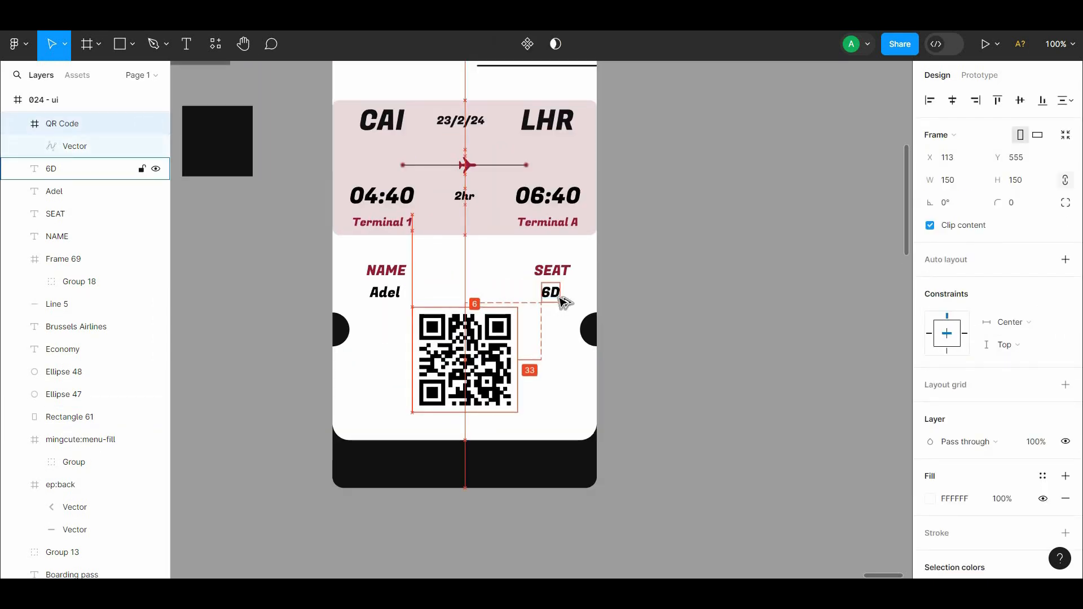
key("shift+Down")
left_click(709, 253)
left_click_drag(708, 253, 721, 368)
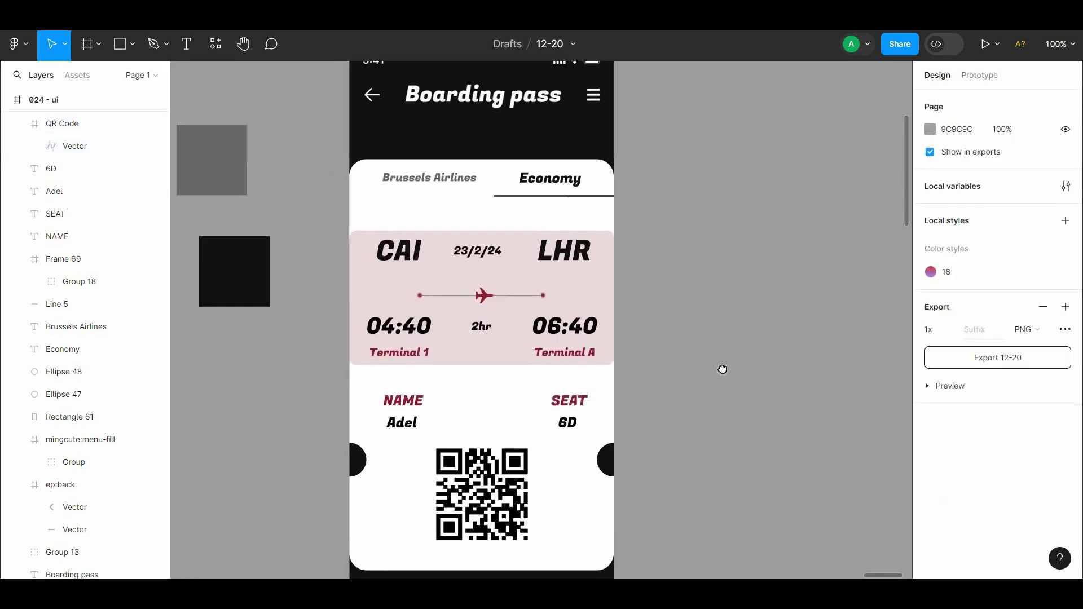
Step: Move the pink flight details block up to Y 237, closer to the line under Economy
left_click(566, 274)
key("shift+Up")
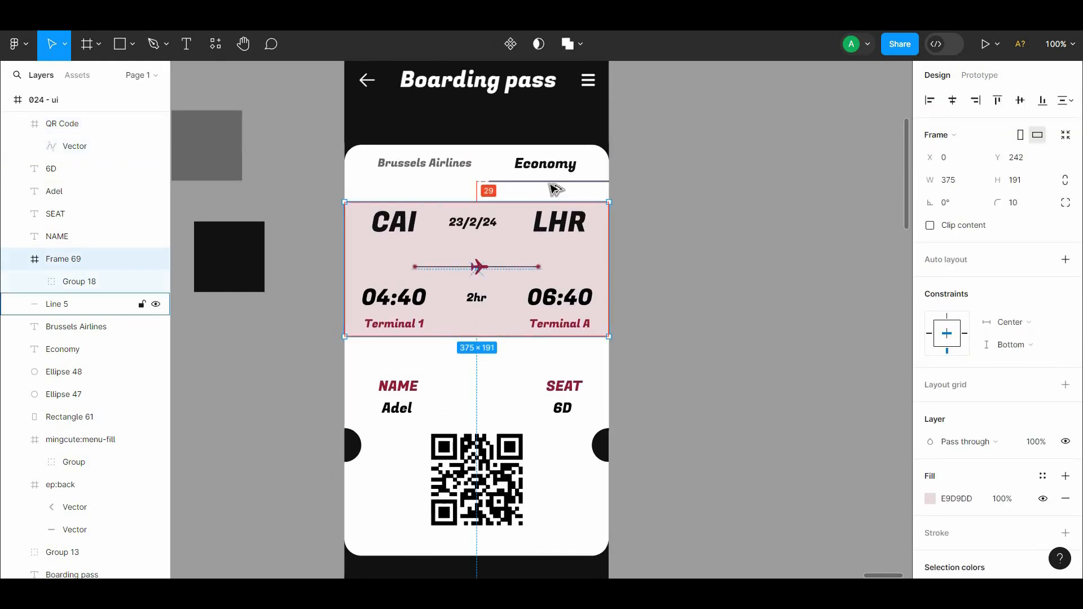
key("shift+Up")
key("shift+Up")
key("Down")
key("Down")
key("Down")
key("Down")
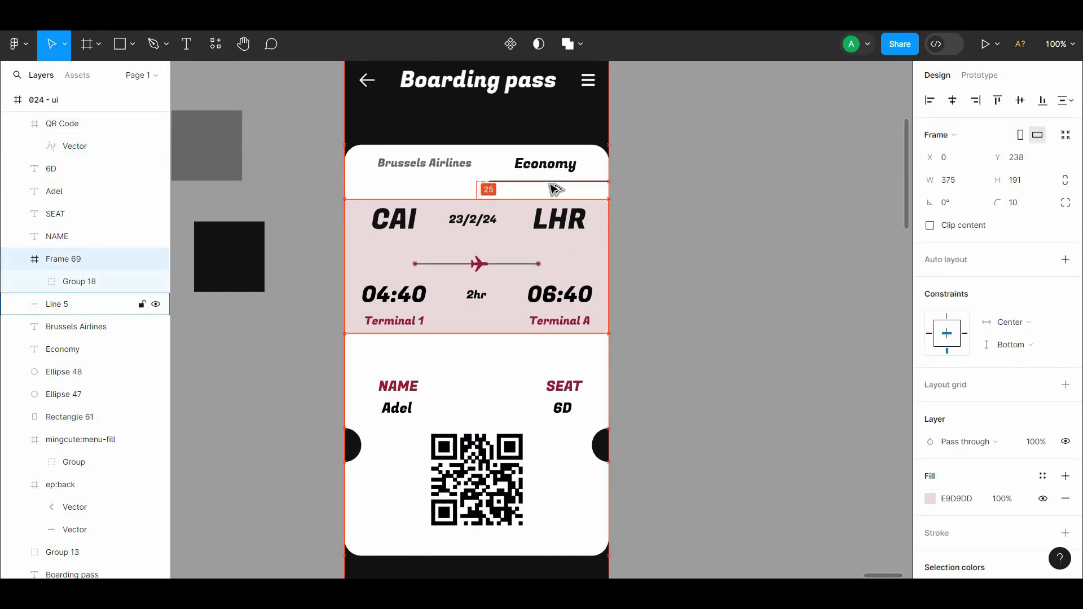
left_click(628, 206)
Step: Wrap the NAME and SEAT labels and both of their values in one frame
left_click(575, 384)
left_click(399, 386, "shift")
left_click(397, 407, "shift")
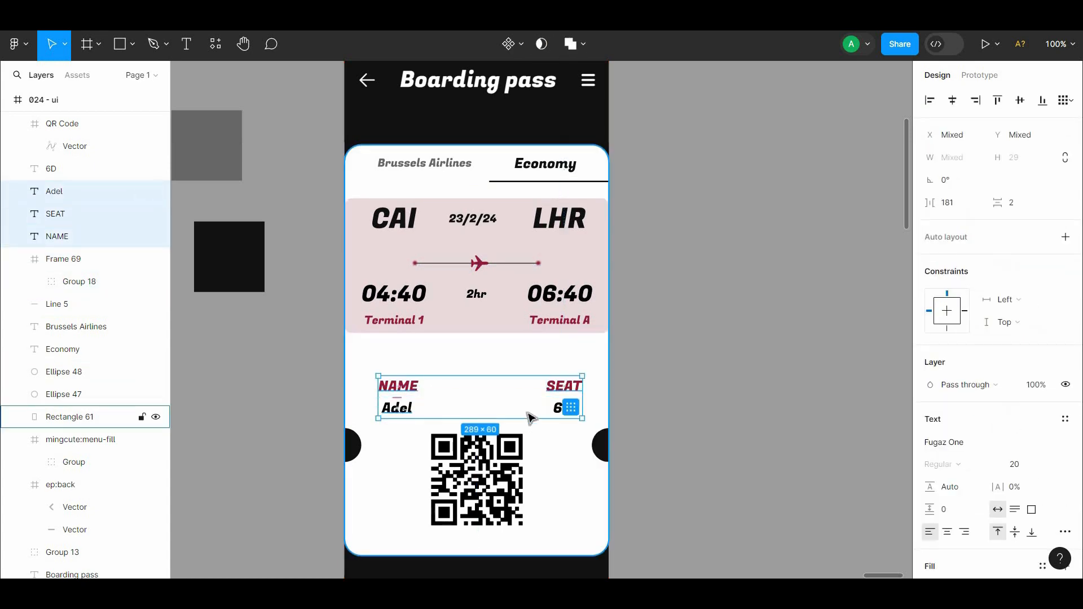
left_click(562, 407, "shift")
right_click(543, 407)
left_click(553, 338)
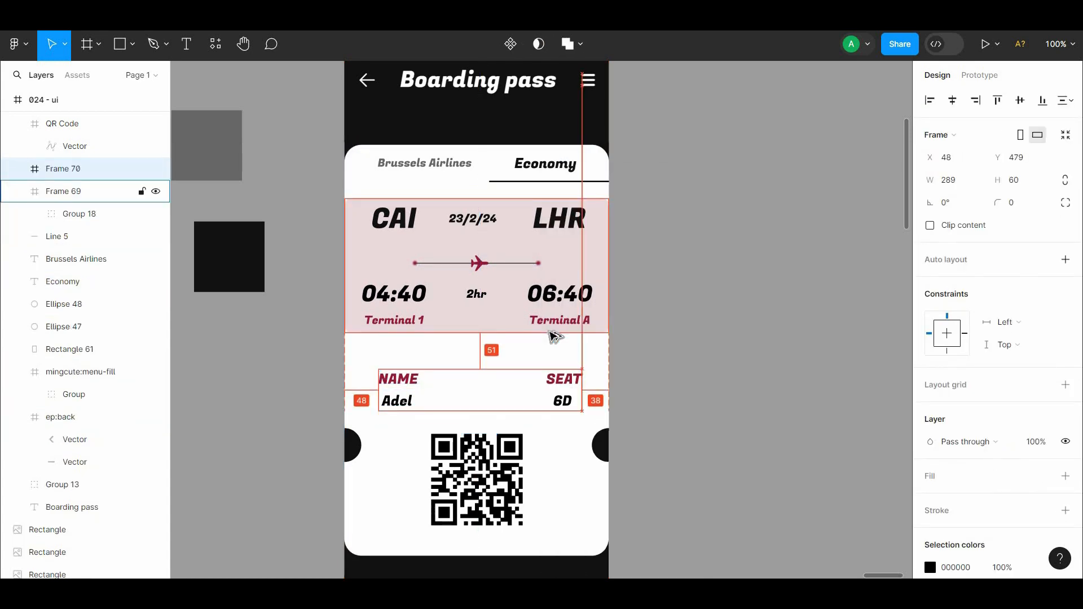
Step: Adjust the vertical position of the name and seat frame between the flight details block and the QR code
key("shift+Down")
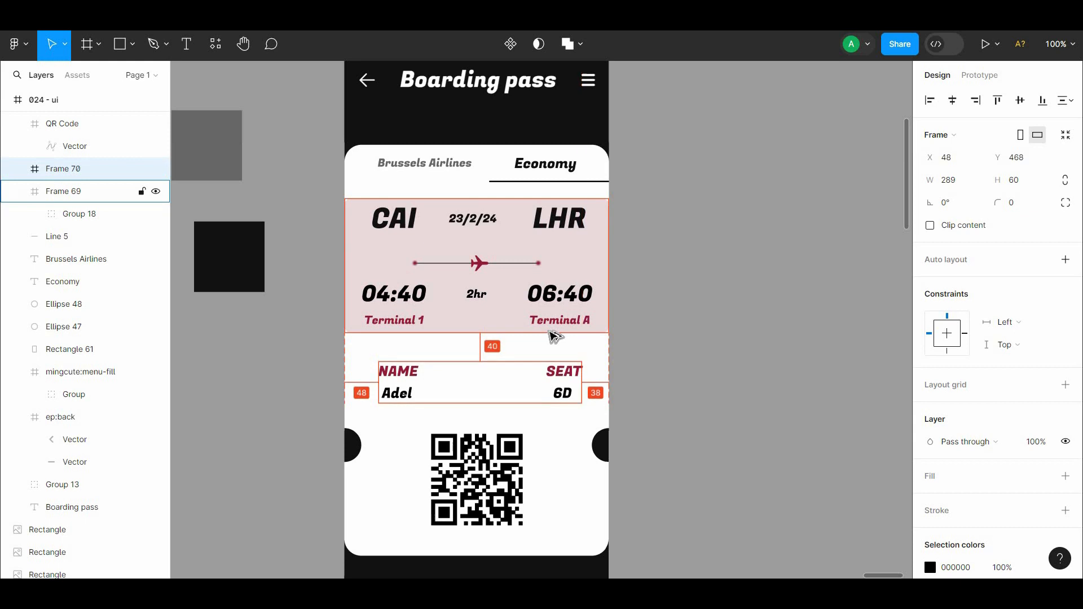
key("Down")
key("Down")
key("Down")
key("Down")
key("Down")
key("Down")
key("Down")
left_click(768, 334)
Step: Give the white ticket card an inner shadow with X offset -3 and Y offset -2
left_click_drag(768, 334, 793, 312)
key("ctrl+minus")
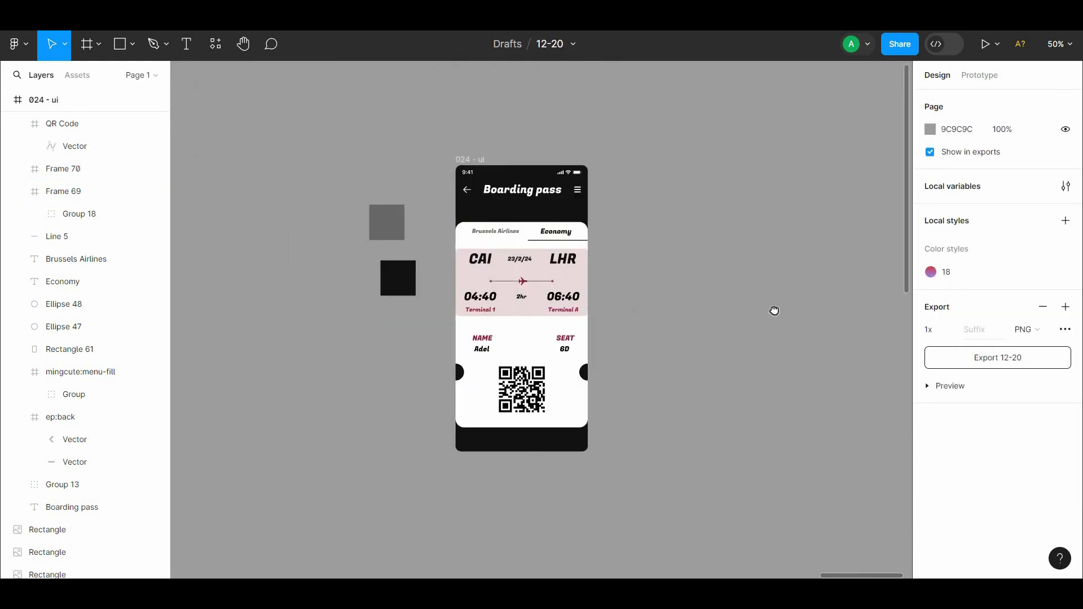
left_click(564, 373)
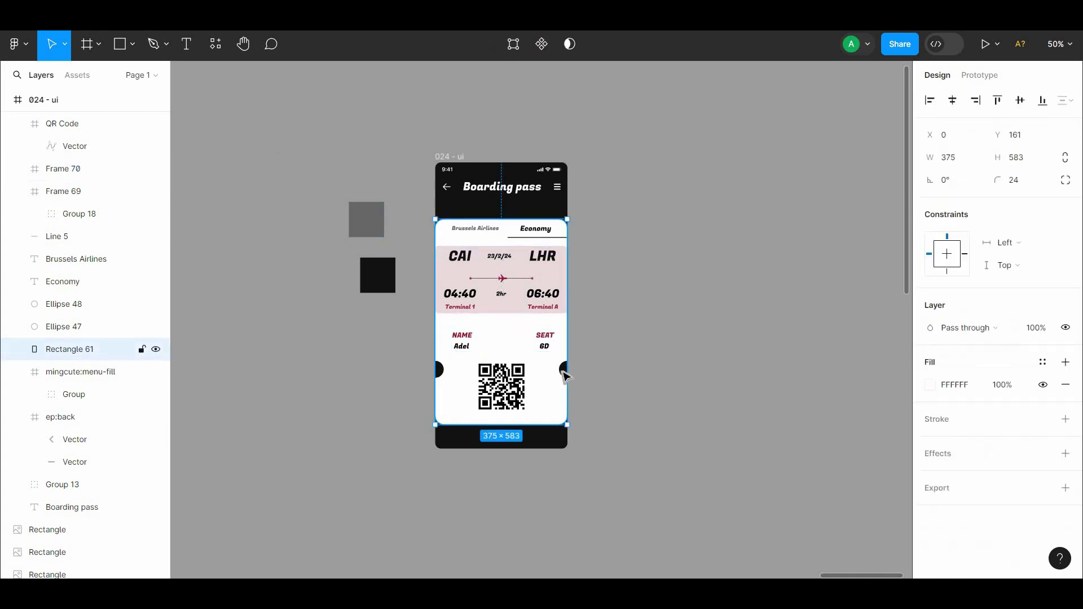
left_click(1066, 456)
left_click(987, 475)
left_click(979, 458)
left_click(930, 476)
type("-3")
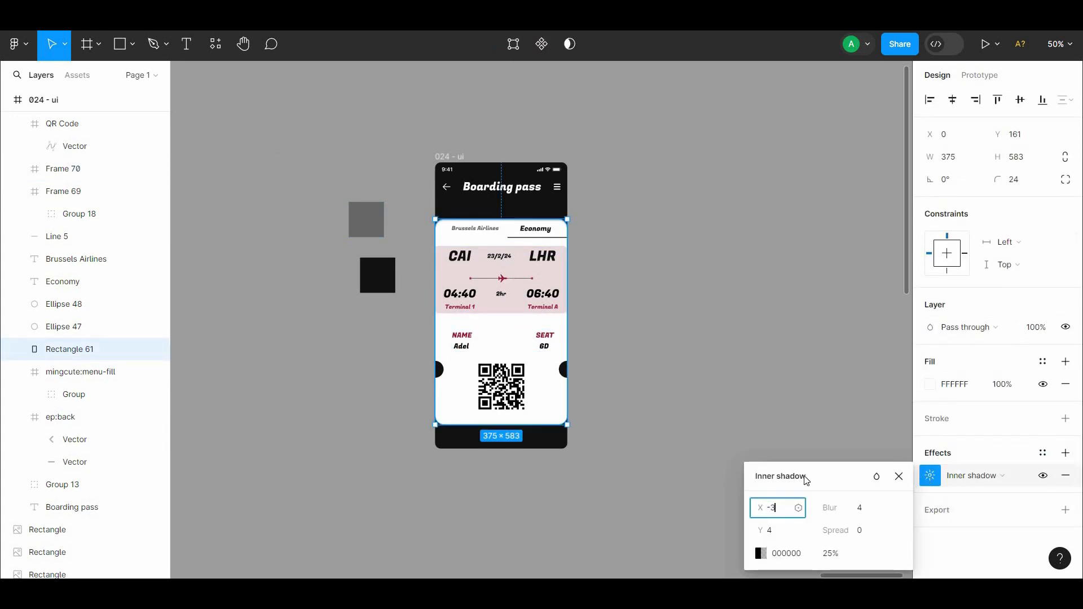
left_click(779, 530)
type("-2")
left_click(684, 418)
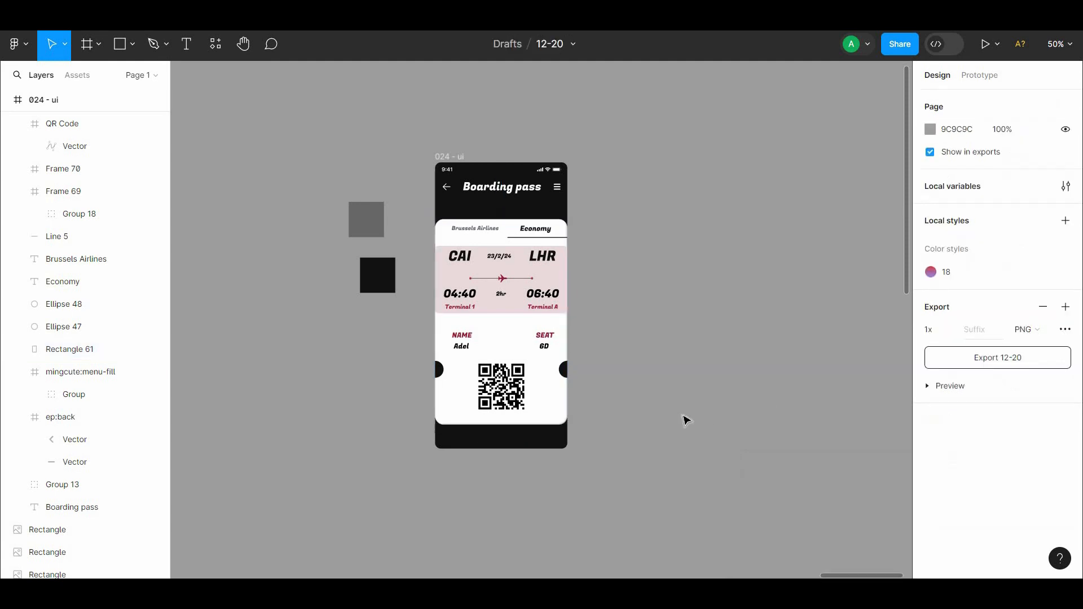
Step: Add a drop shadow to the pink flight details block
left_click(480, 305)
scroll(1061, 511, "down", 3)
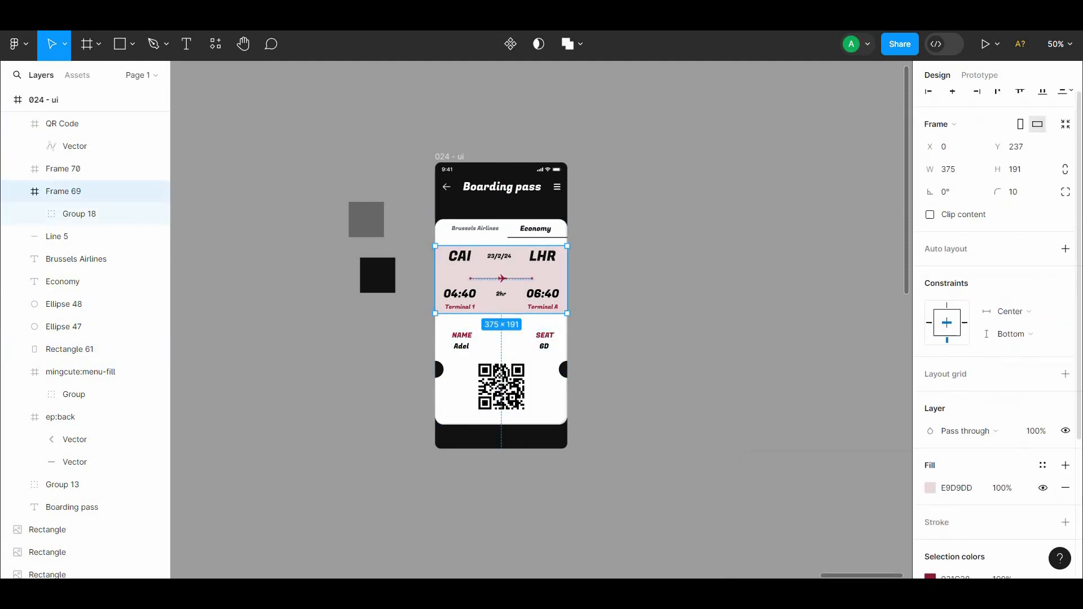
left_click(1066, 509)
left_click(993, 532)
left_click(698, 408)
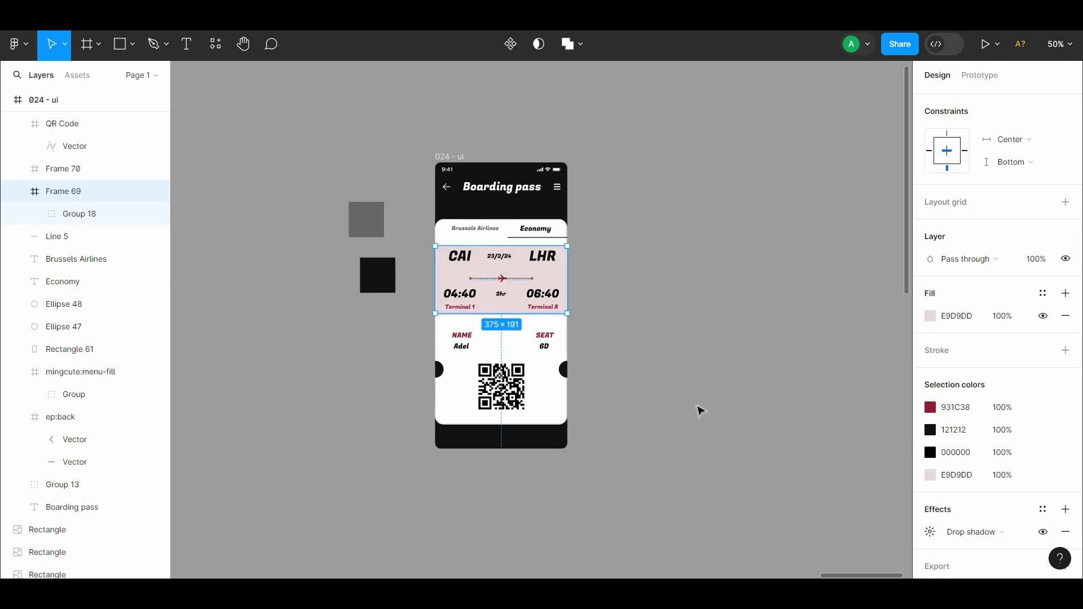
left_click(699, 409)
Step: Add an inner shadow with X offset 0 and Y offset 4 to the name and seat frame
key("shift+0")
scroll(469, 227, "up", 1)
left_click_drag(469, 227, 475, 211)
left_click(571, 360)
scroll(1072, 389, "down", 3)
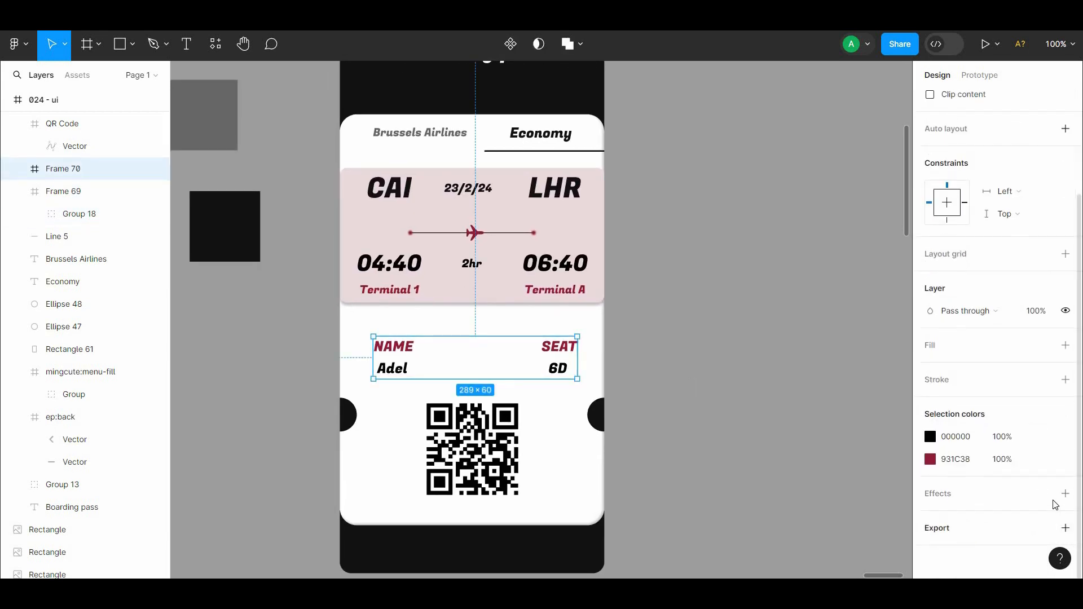
left_click(1066, 493)
left_click(971, 516)
left_click(966, 500)
left_click(930, 516)
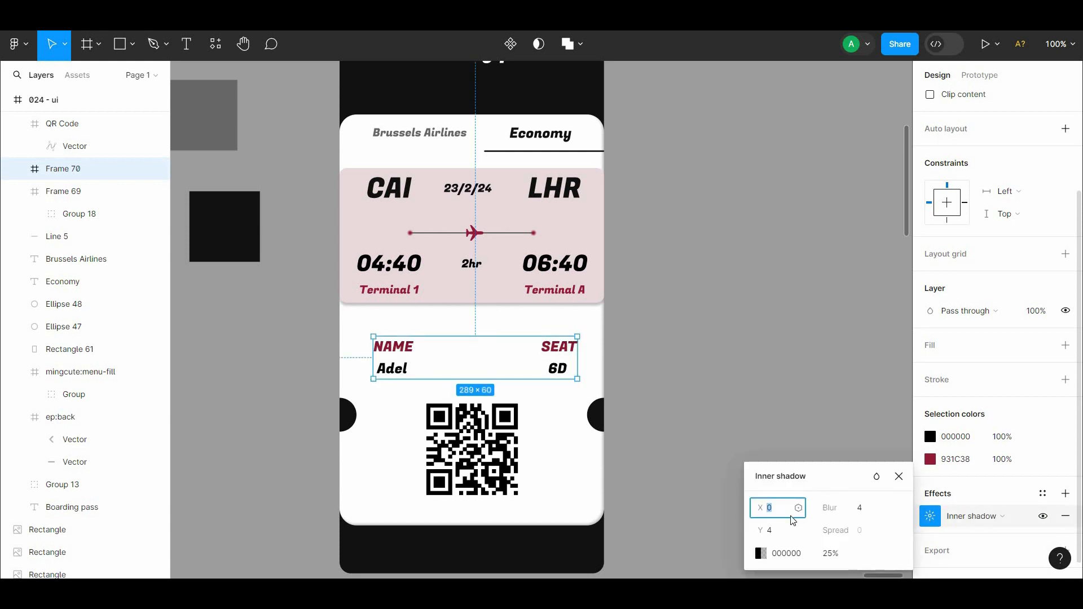
left_click(784, 533)
left_click(784, 390)
Step: Open the fill color of the flight details block
scroll(784, 389, "up", 1)
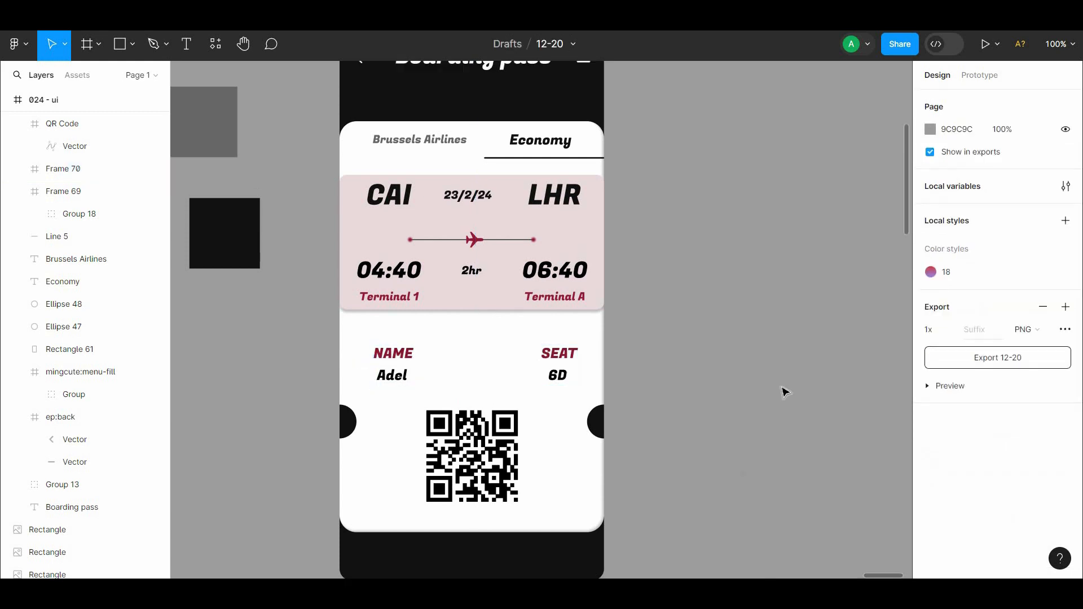
left_click(587, 286)
scroll(1047, 300, "down", 2)
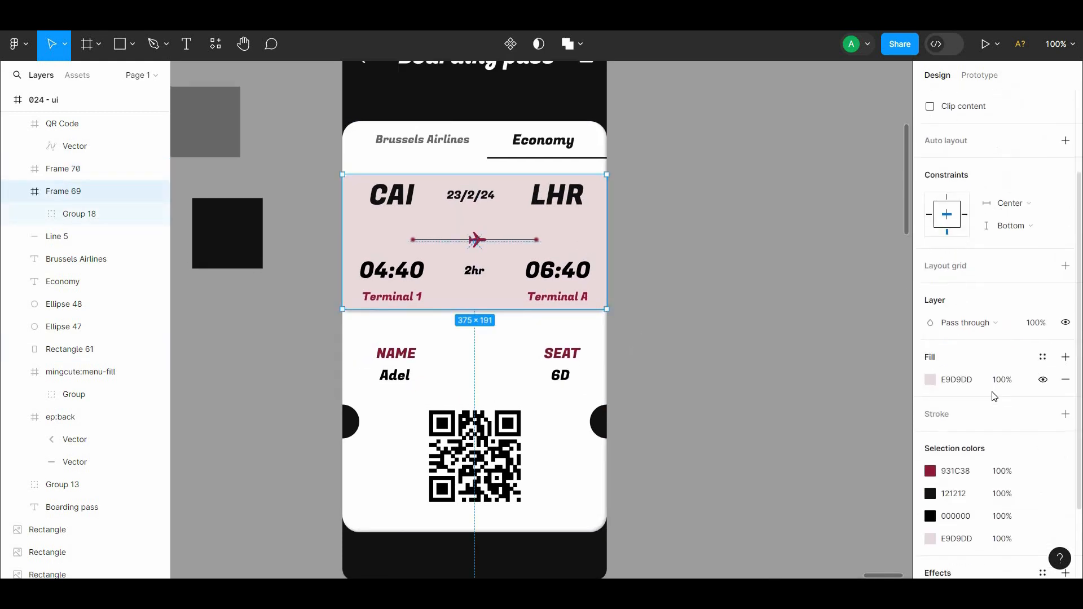
left_click(931, 374)
left_click(471, 107)
Step: Recolor the Economy text and its underline with the dark red 831932 sampled from the NAME label
scroll(474, 110, "up", 1)
left_click(559, 155)
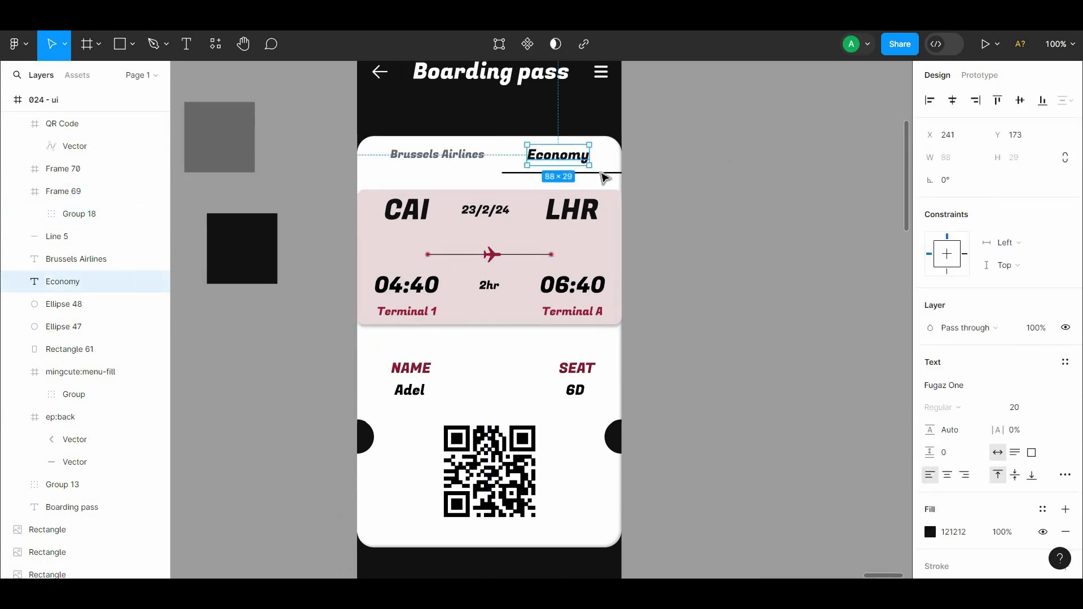
left_click(592, 173, "shift")
key("i")
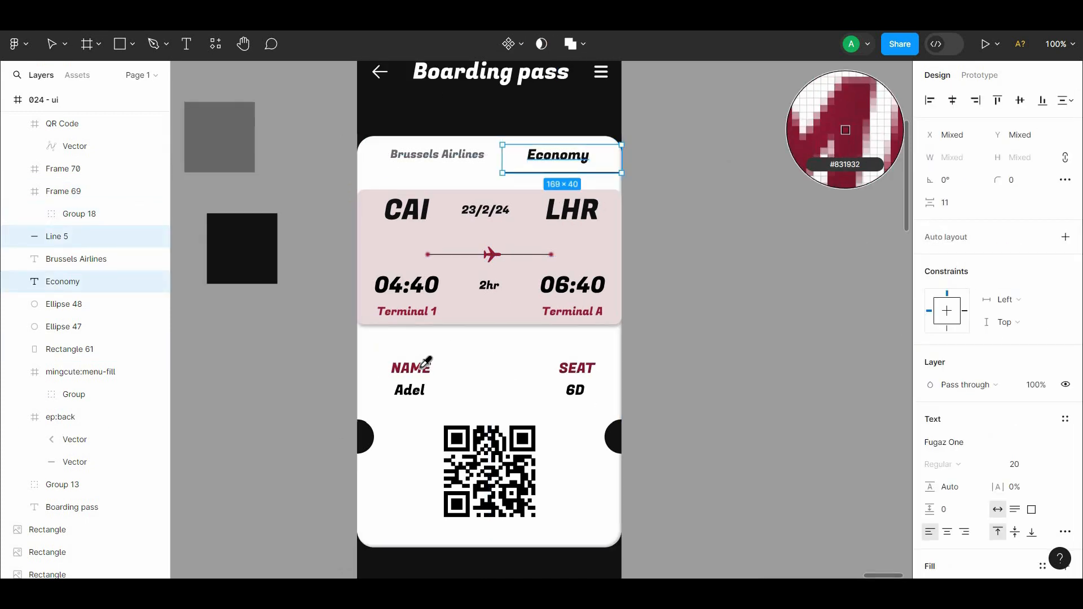
left_click(425, 366)
left_click(658, 295)
Step: Apply an inner shadow to the Economy text together with the white ticket card
left_click(555, 167)
left_click(587, 344, "shift")
scroll(1046, 446, "down", 5)
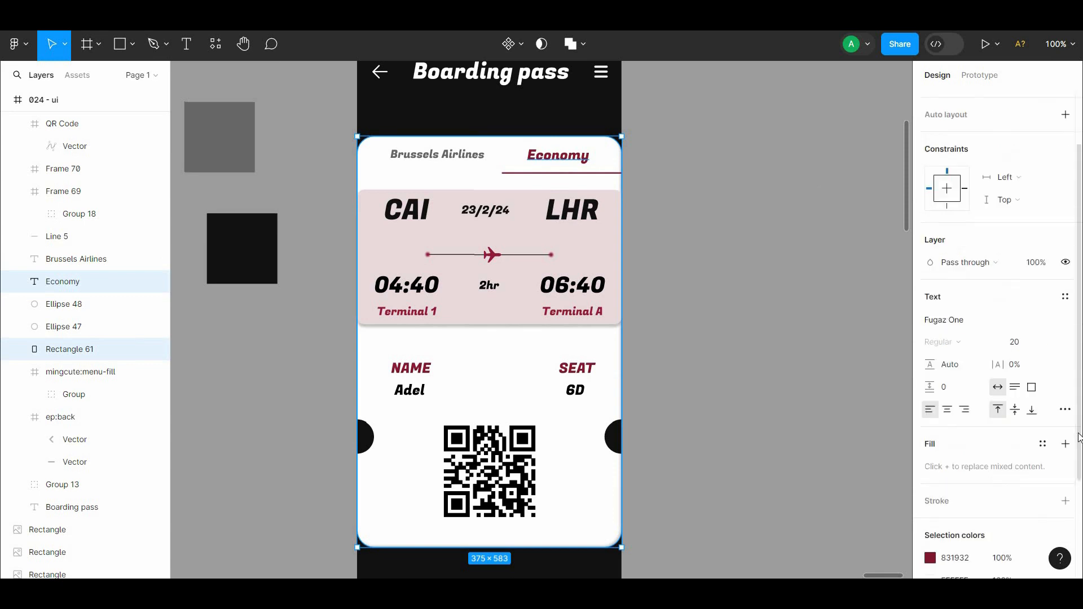
left_click(1064, 506)
left_click(970, 528)
left_click(970, 508)
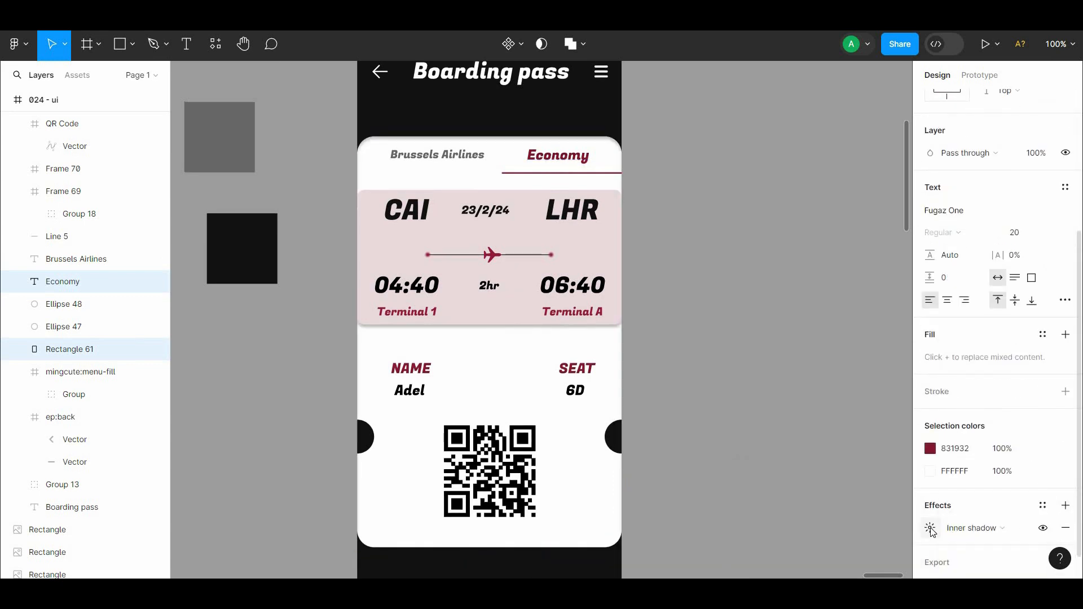
left_click(931, 528)
left_click(770, 269)
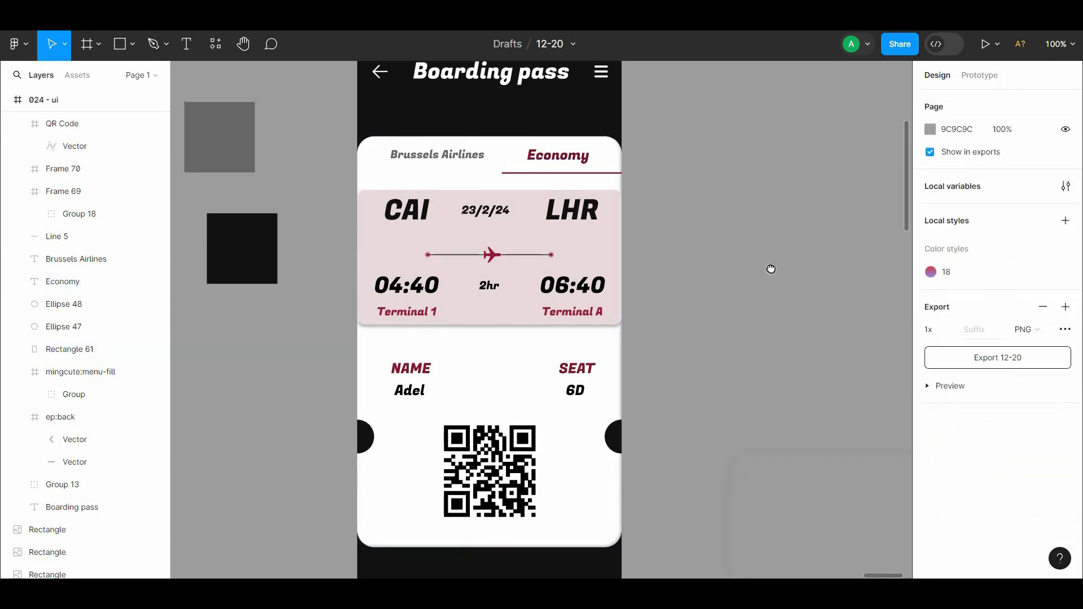
Step: Search the Iconify plugin for "download" and import the material-symbols:download icon
key("minus")
key("plus")
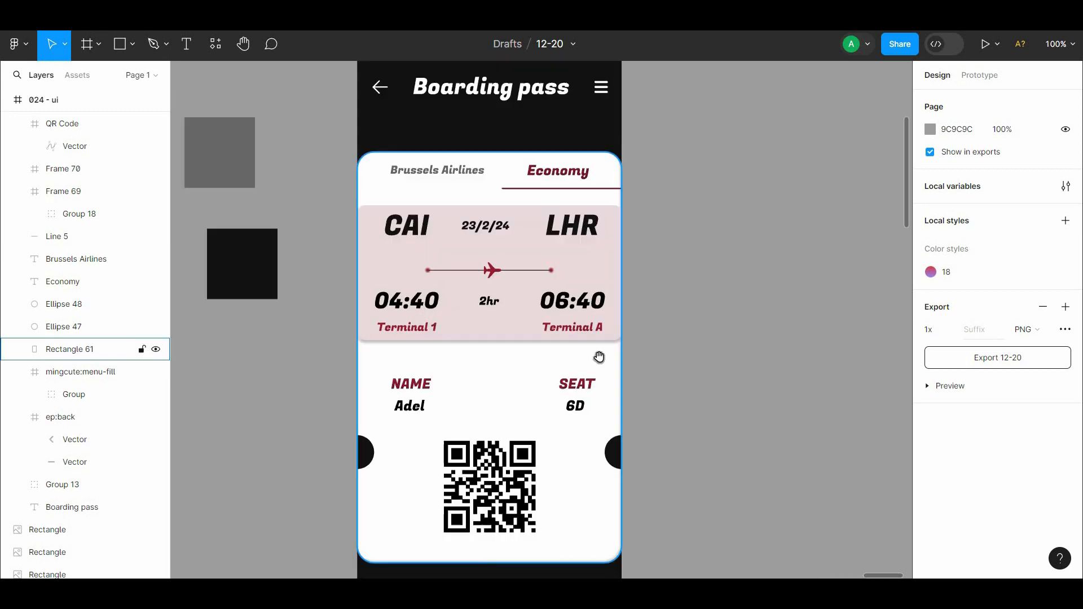
left_click_drag(599, 356, 589, 280)
right_click(680, 262)
mouse_move(707, 387)
left_click(863, 203)
key("BackSpace")
key("BackSpace")
key("BackSpace")
key("BackSpace")
key("BackSpace")
key("BackSpace")
key("BackSpace")
key("BackSpace")
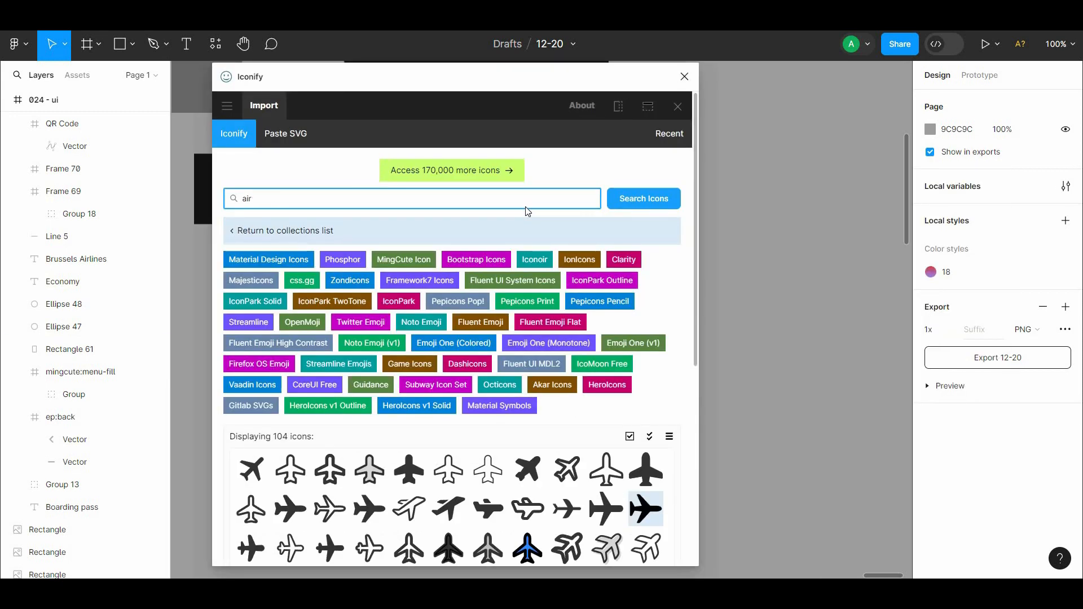
type("download")
key("Return")
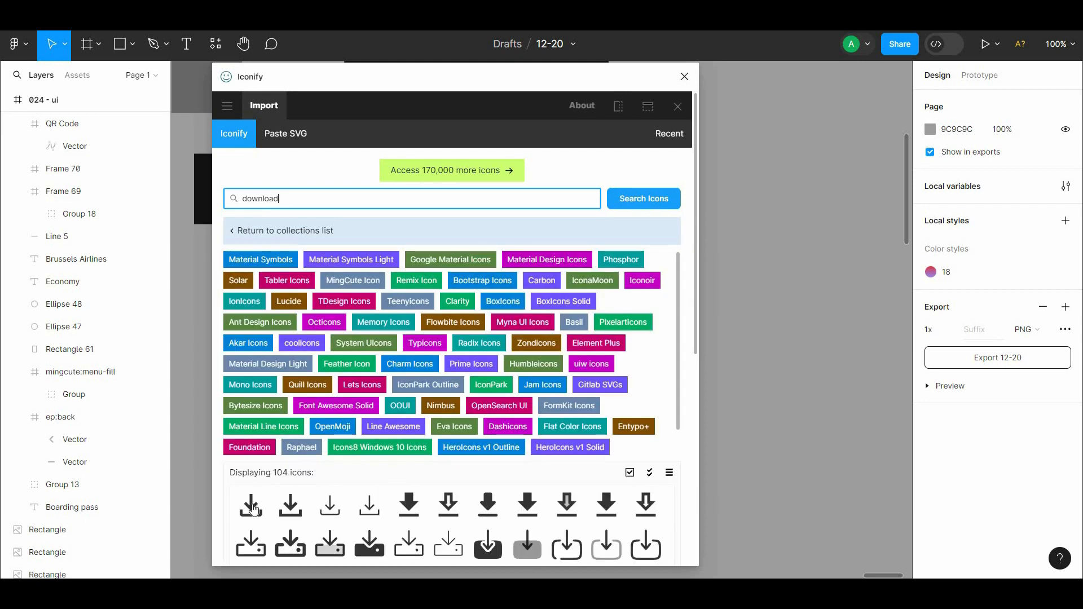
left_click(253, 509)
left_click(464, 542)
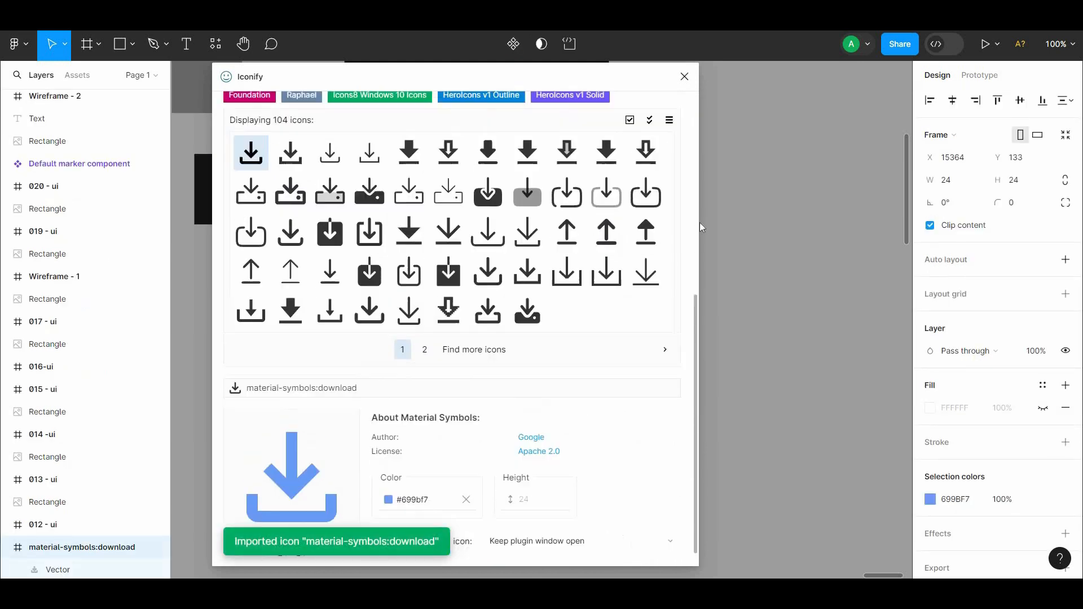
Step: Search the icon plugin for "share" and import the mdi:share-outline icon
left_click_drag(700, 222, 701, 148)
left_click(591, 198)
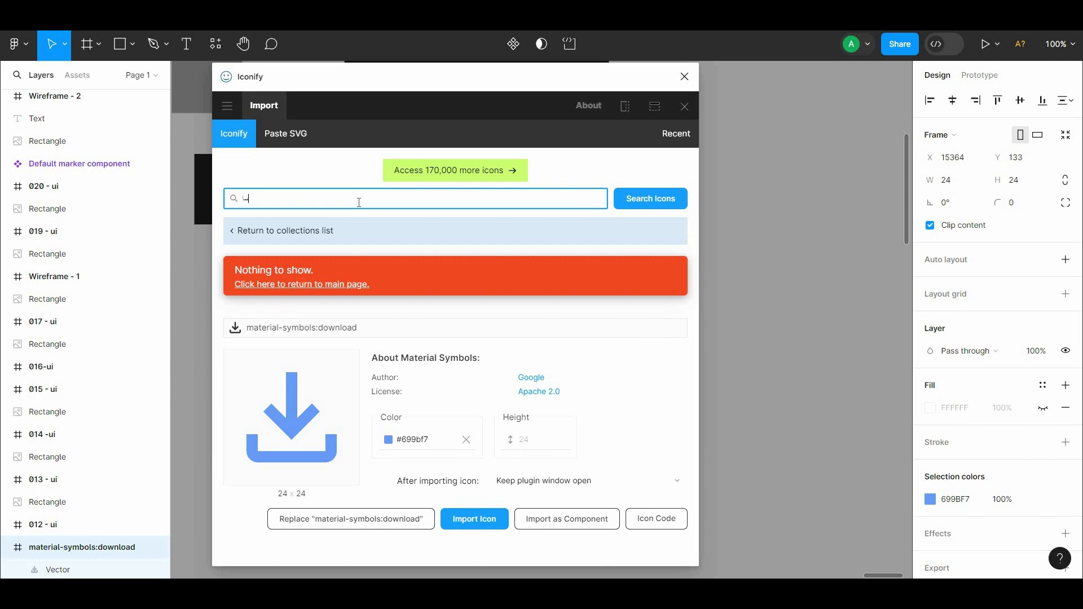
type("share")
key("Return")
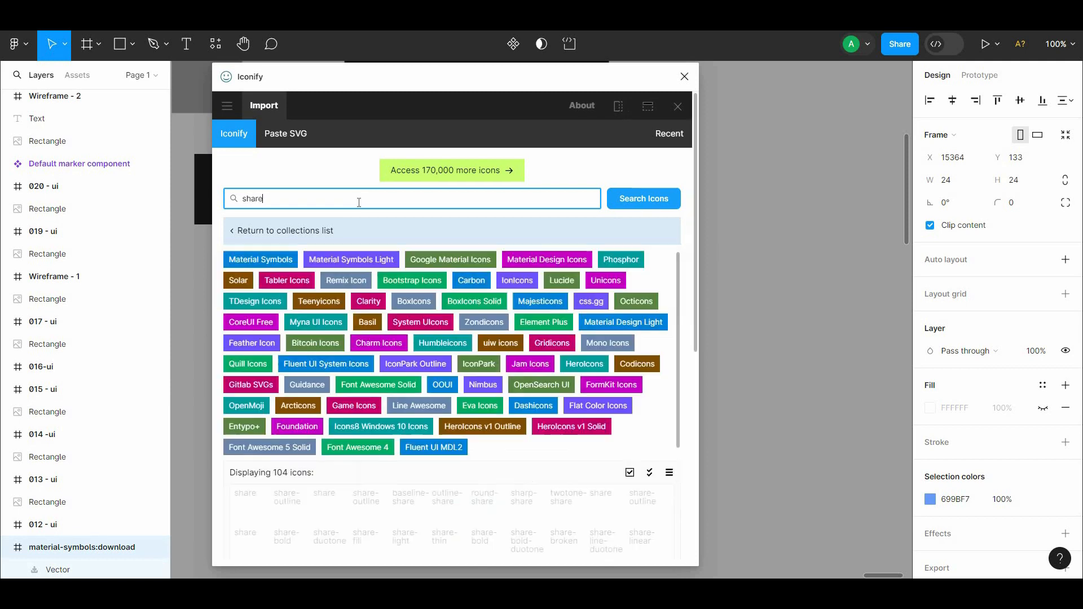
scroll(601, 446, "down", 3)
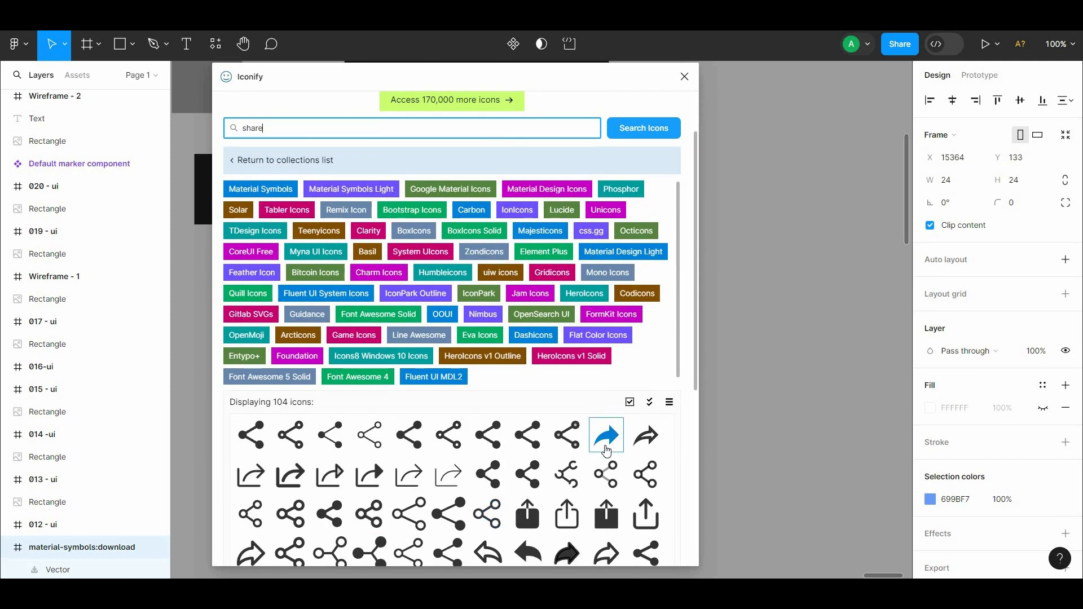
double_click(644, 439)
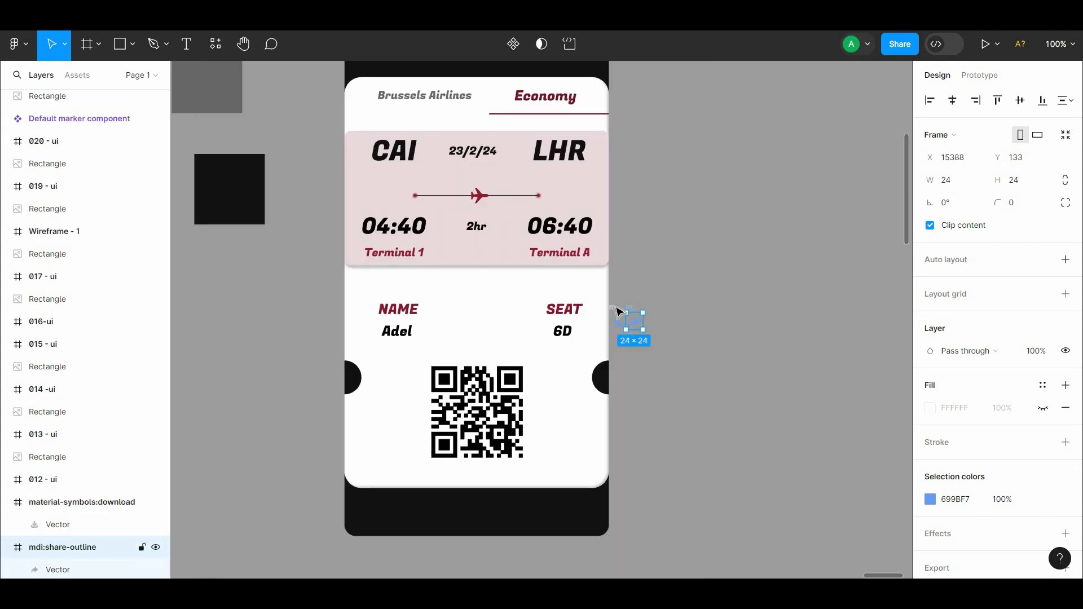
Step: Place the download and share icons in the dark strip below the ticket card and resize both to 30 × 30
left_click_drag(617, 318, 385, 510)
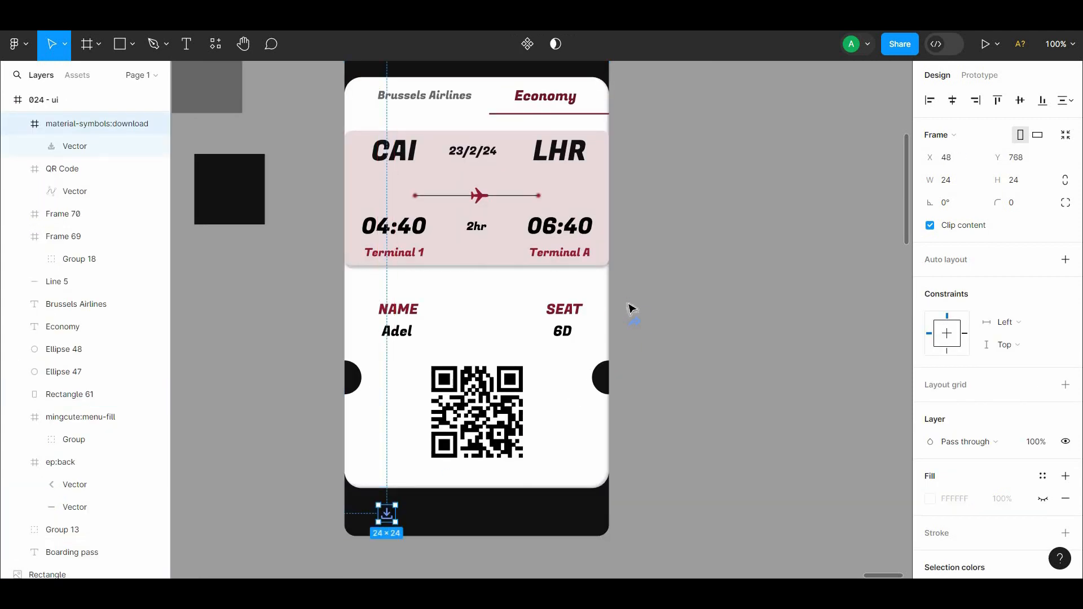
left_click(630, 305)
left_click_drag(575, 455, 519, 500)
left_click(387, 514, "shift")
type("30")
left_click(659, 422)
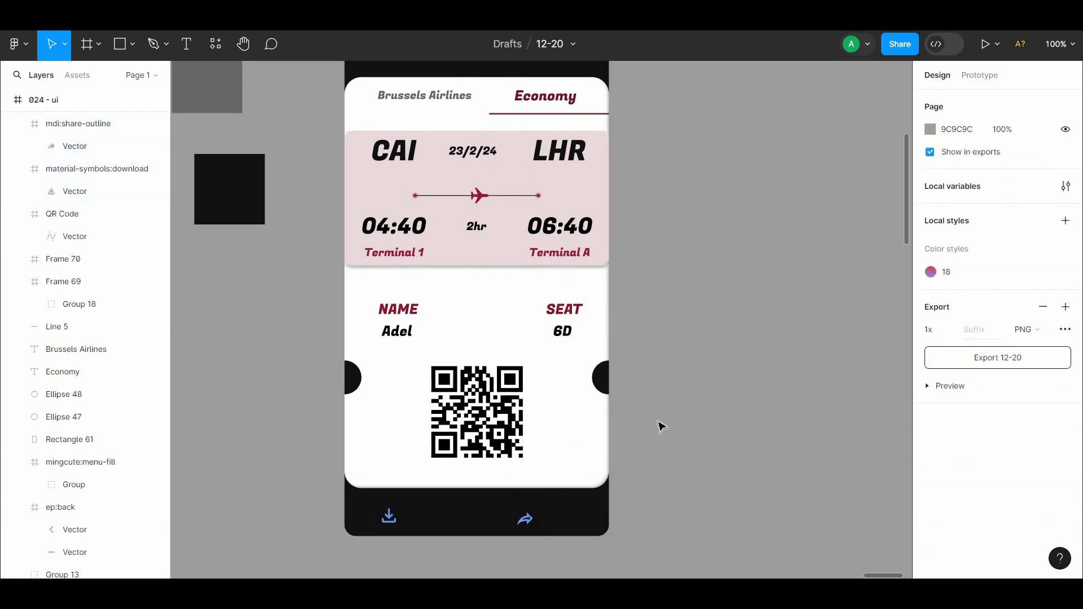
Step: Recolor the download and share icons white (FFFFFF) and add a drop shadow to them
left_click(525, 519)
left_click(391, 516, "shift")
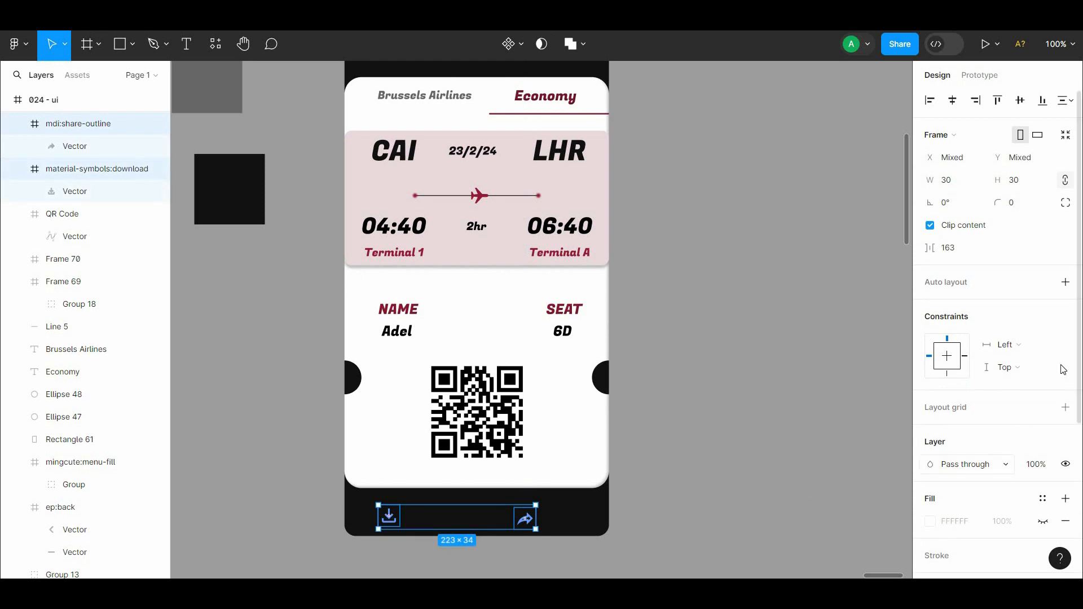
left_click(930, 521)
left_click(764, 413)
key("Escape")
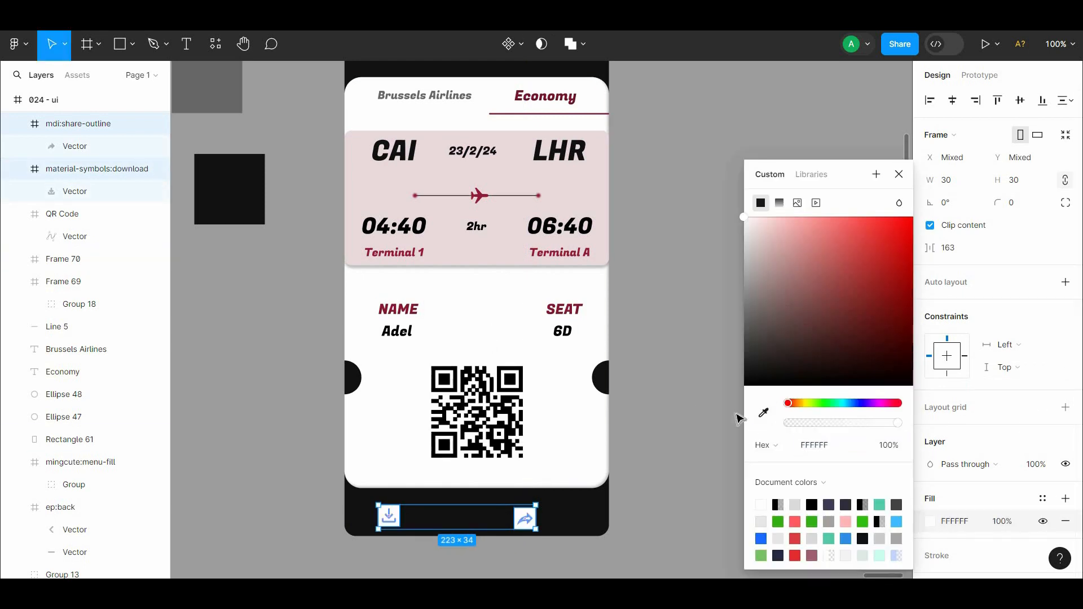
scroll(1079, 410, "down", 3)
left_click(931, 480)
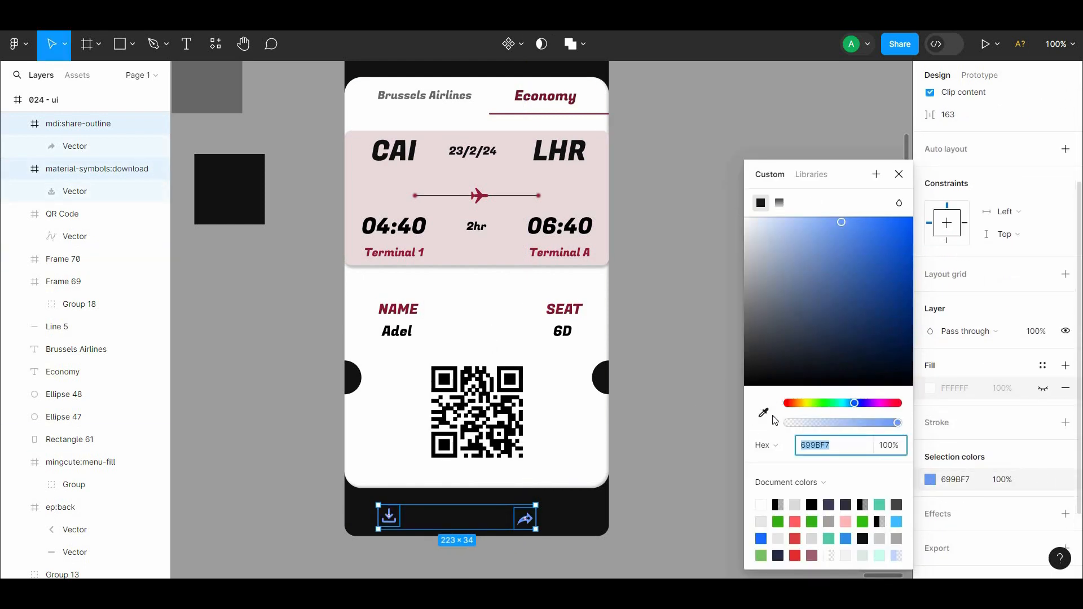
left_click(1002, 508)
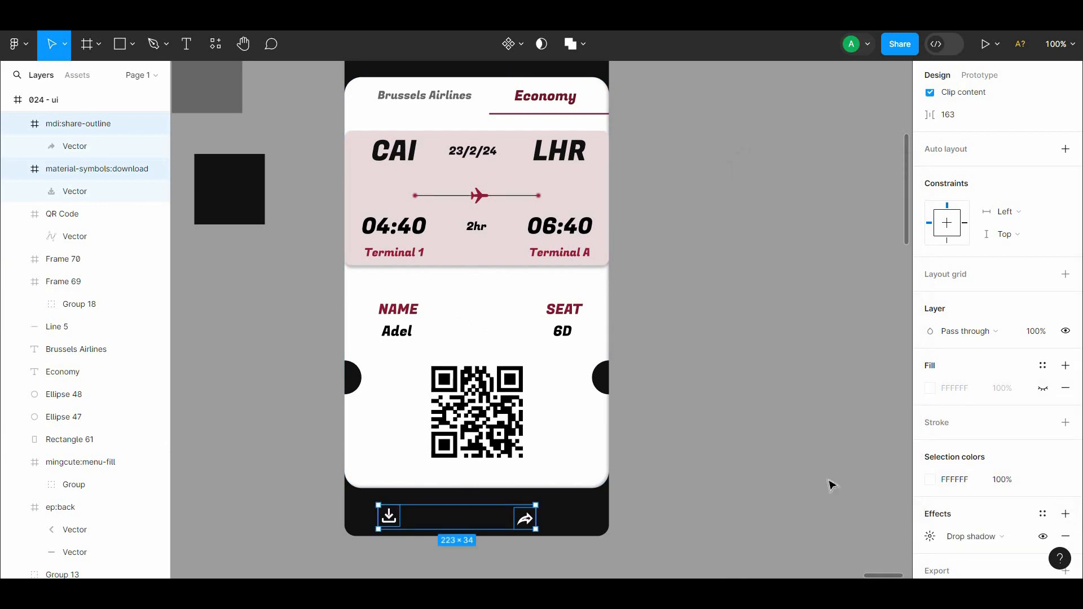
Step: Position the download icon at X 47, Y 758, raise the share icon level with it, and shorten the white ticket card from its bottom edge
left_click(388, 513)
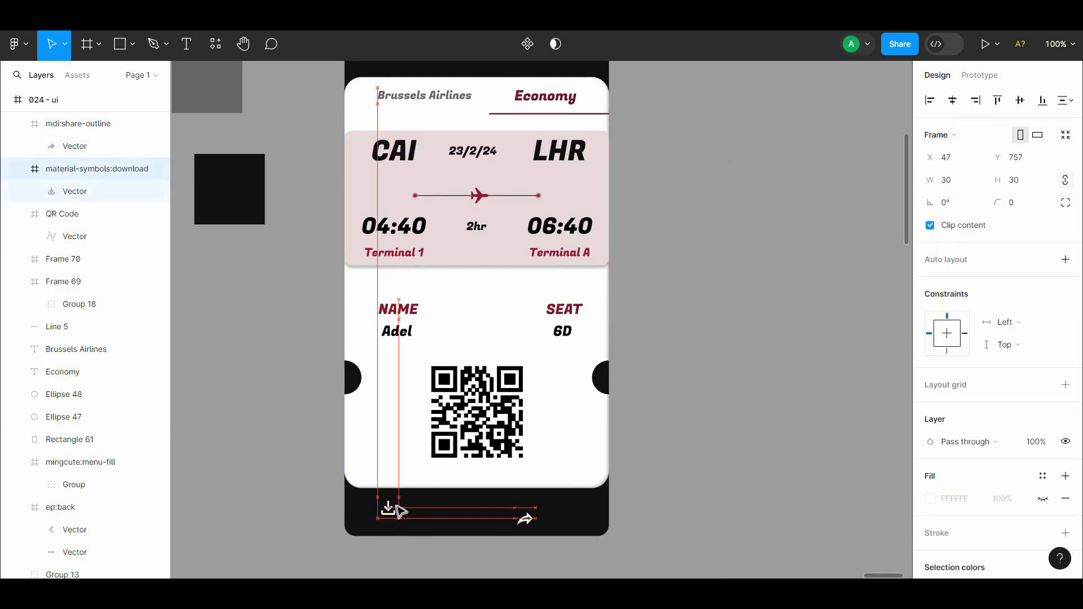
key("Left")
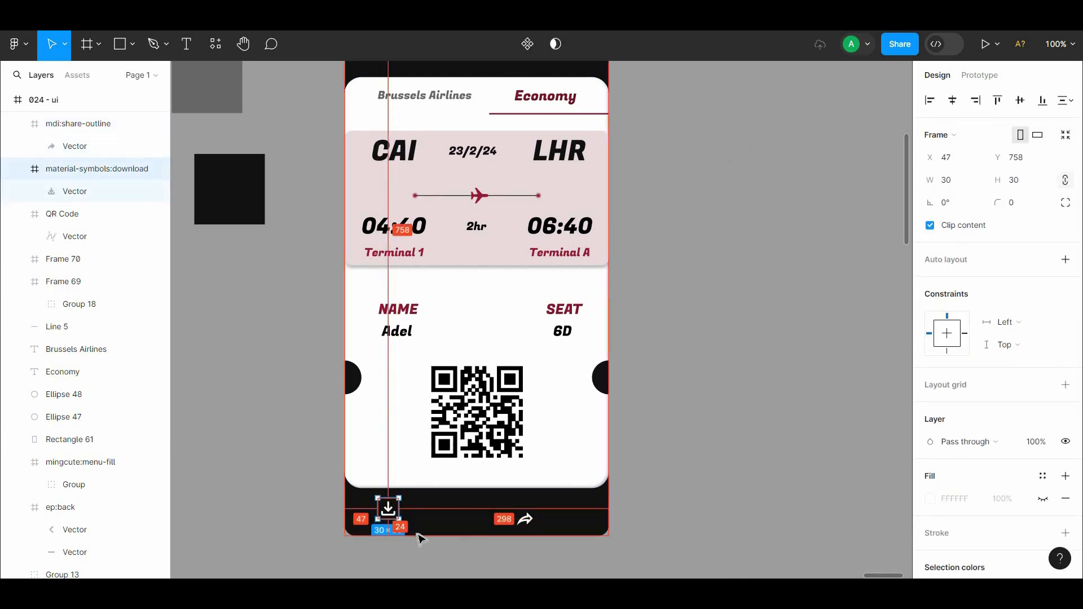
key("alt+Up")
left_click(417, 493)
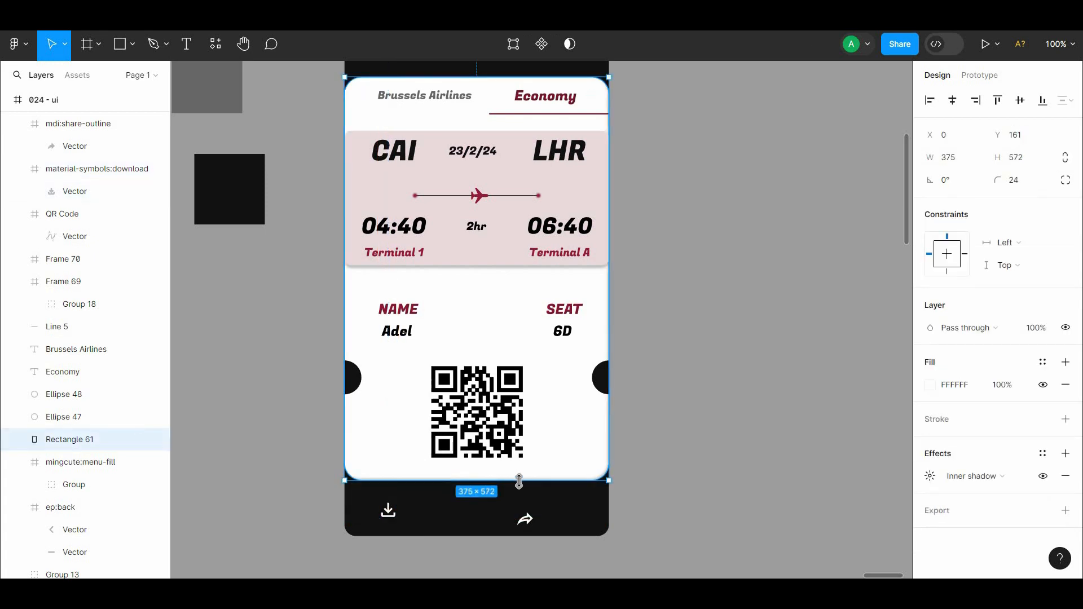
left_click(393, 500)
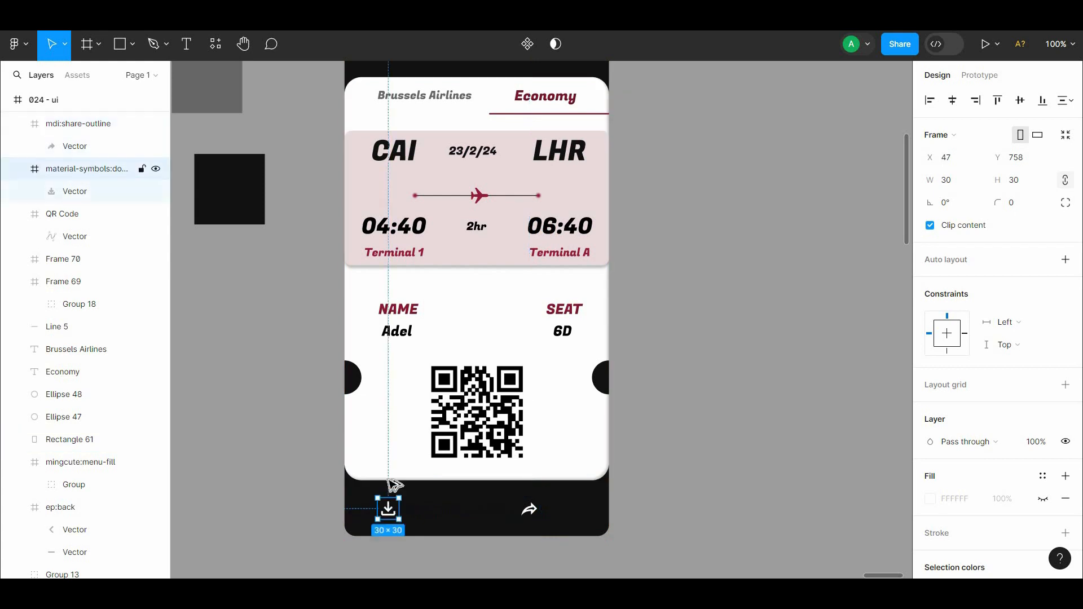
left_click(423, 476)
Step: Nudge the QR code up inside the ticket card and move the NAME and SEAT details block up to Y 466
left_click(511, 448)
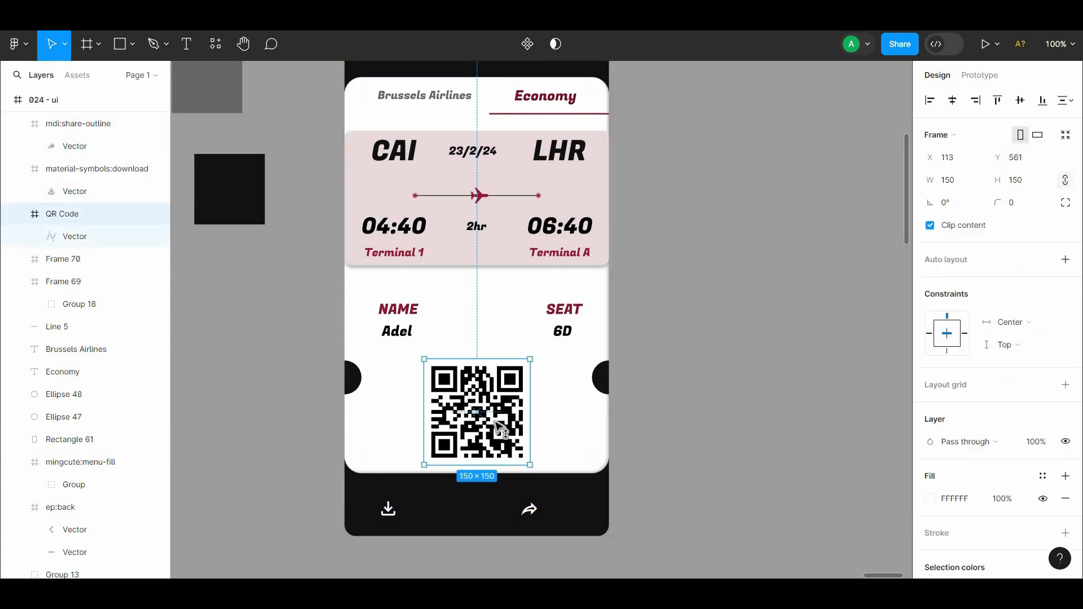
key("Up")
left_click(555, 311)
left_click(635, 308)
scroll(635, 308, "down", 1)
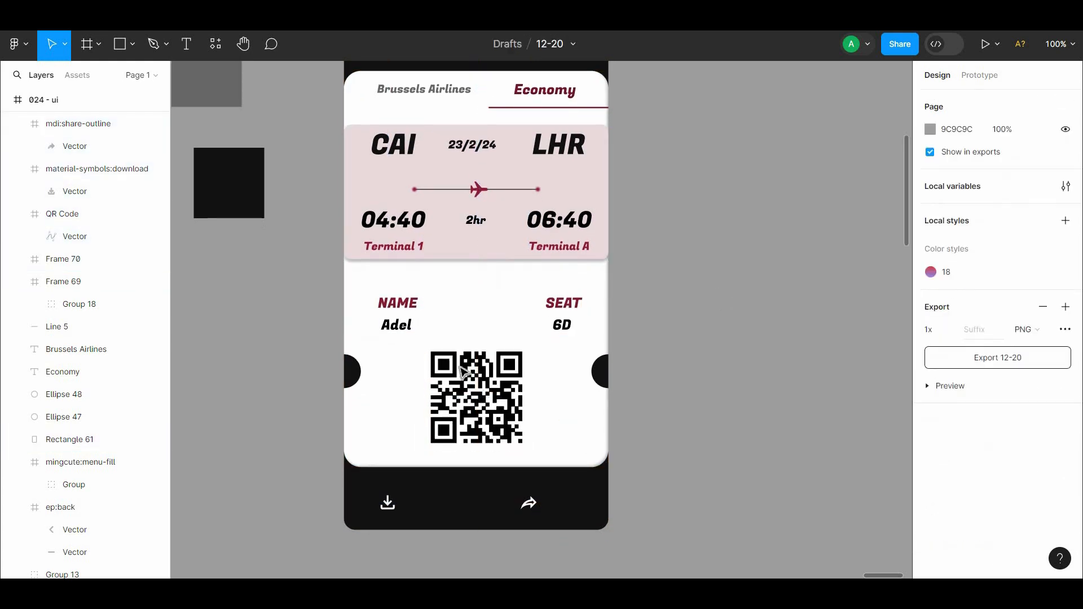
left_click(508, 378)
left_click(529, 324)
key("shift+Up")
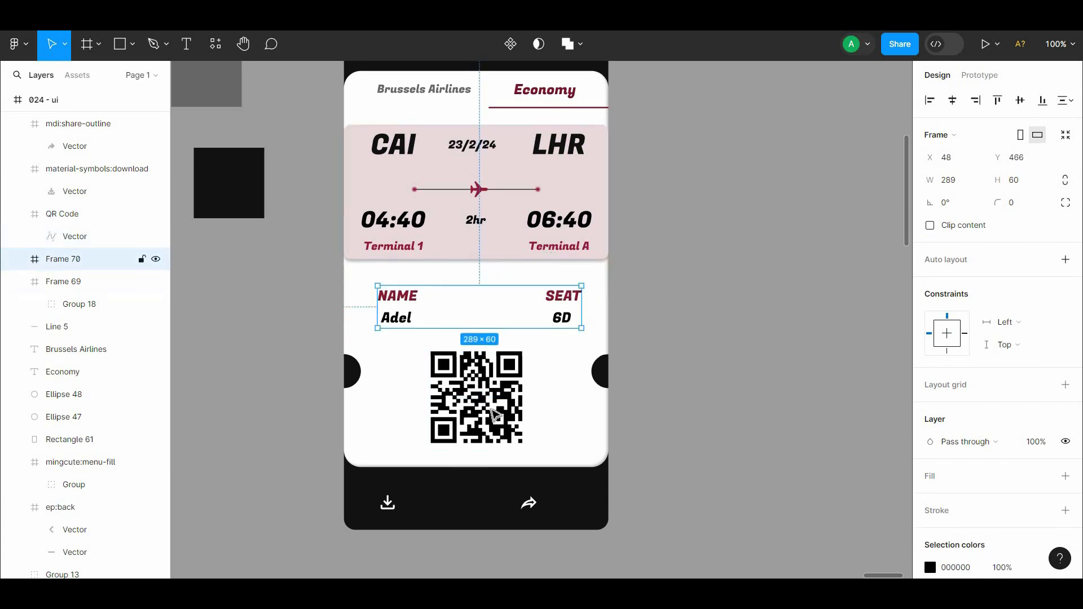
left_click(485, 376)
Step: Move the share icon to X 321, Y 758 and shift the download icon outward toward the left edge of the dark footer strip
left_click(701, 348)
scroll(701, 348, "down", 2)
left_click_drag(529, 475, 585, 472)
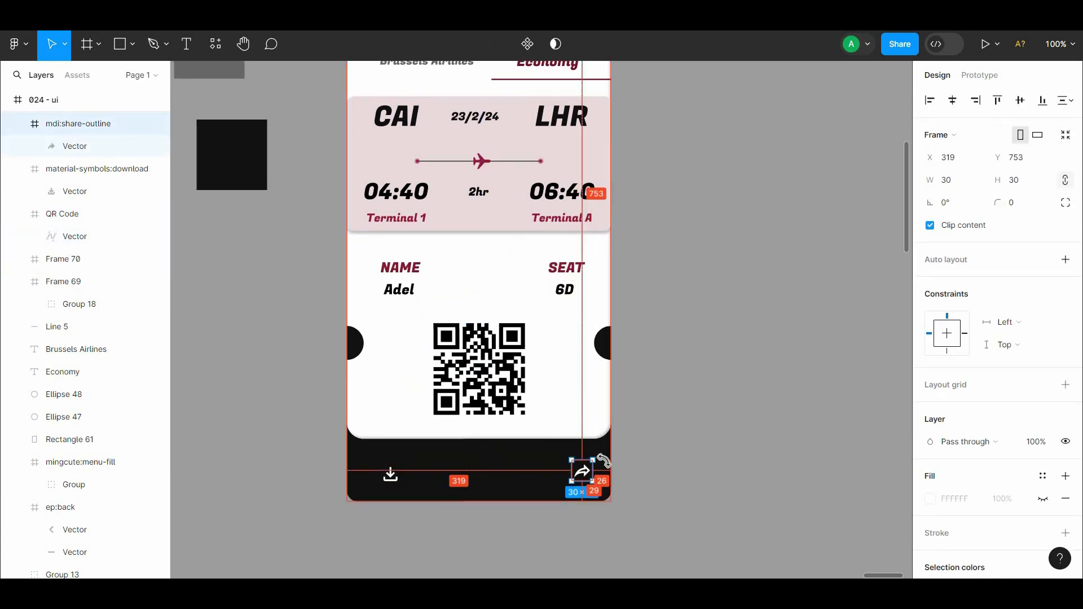
key("Down")
key("Right")
key("Right")
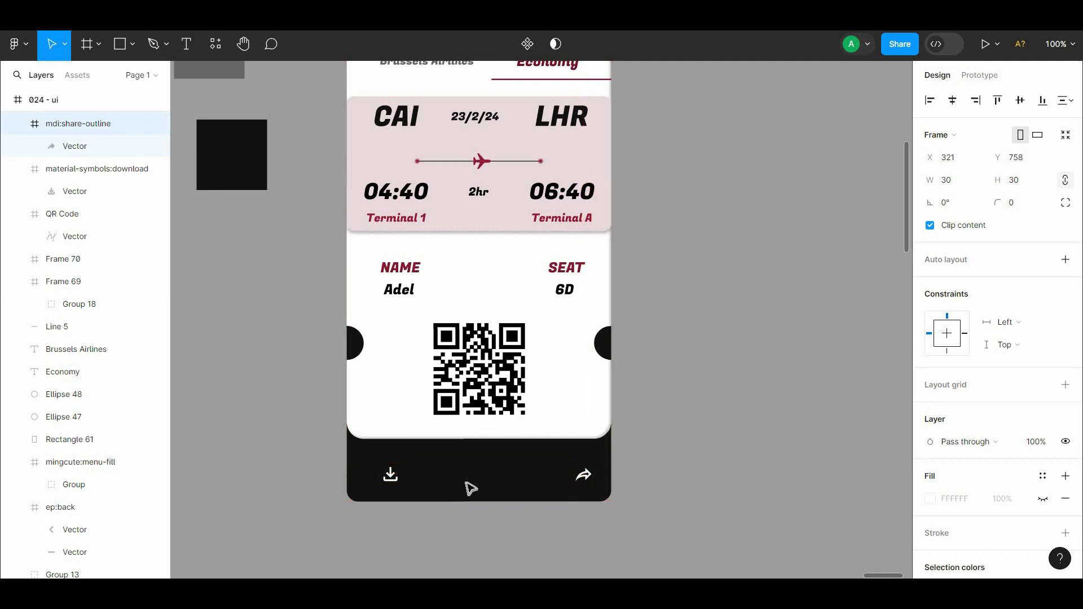
left_click(391, 475)
left_click_drag(390, 476, 375, 474)
left_click(653, 442)
Step: Review the complete boarding pass screen, from the header down to the footer icons
scroll(681, 383, "up", 1)
key("ctrl+minus")
left_click_drag(679, 378, 668, 397)
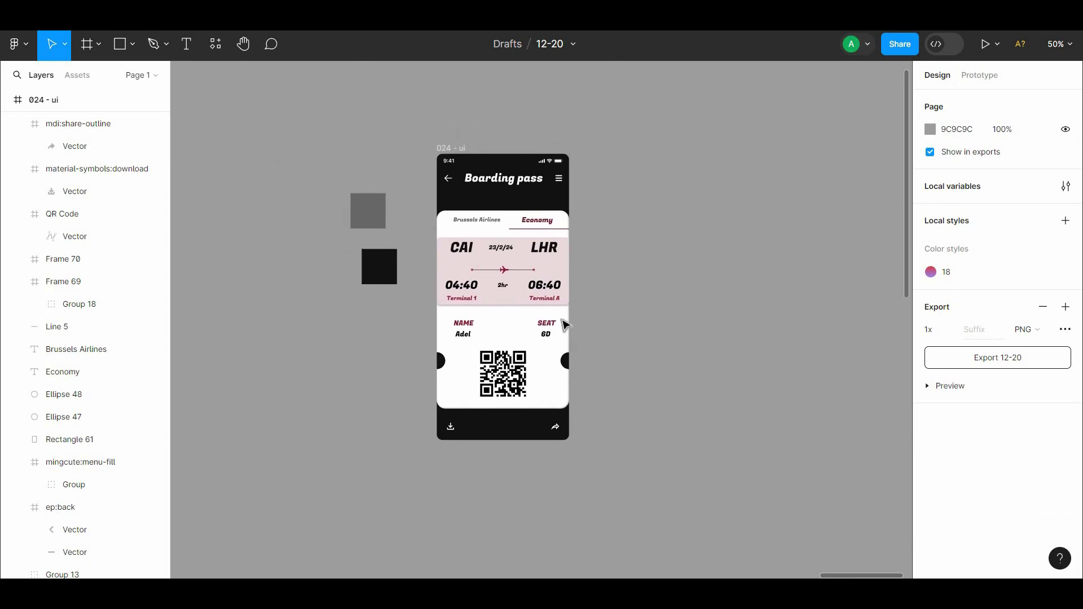
left_click_drag(376, 275, 365, 272)
left_click(443, 121)
left_click_drag(443, 120, 435, 119)
key("ctrl+plus")
left_click_drag(510, 205, 519, 259)
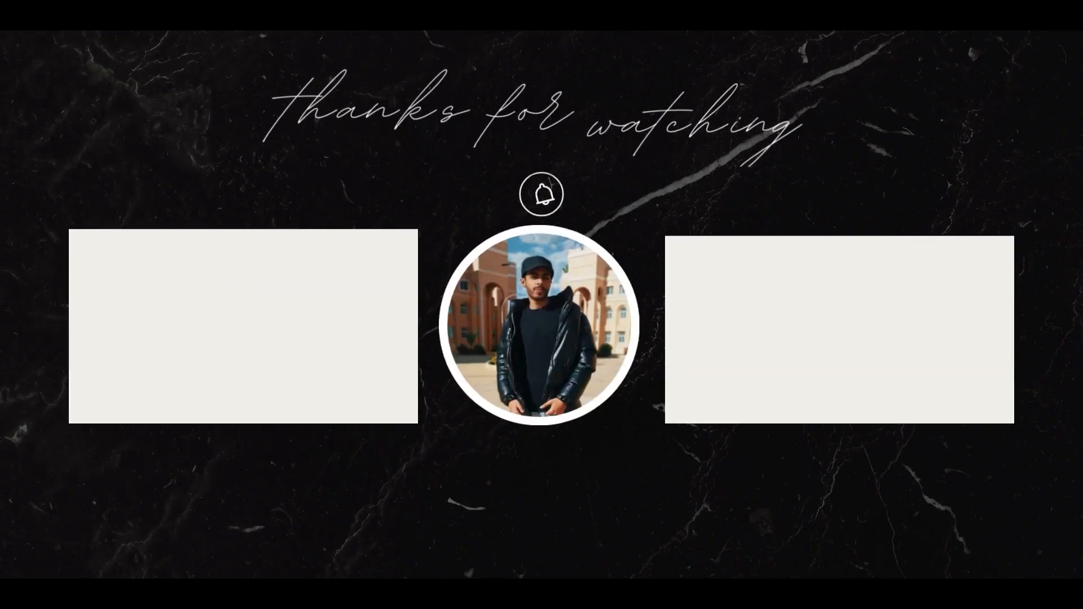